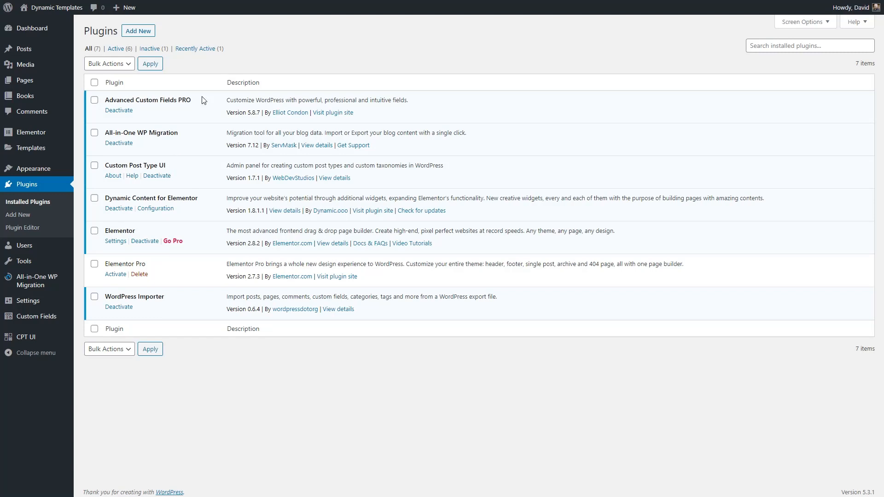
Open the book A Knight of the Seven Kingdoms for editing, show its featured image, and view the Books archive on the site
{"action": "mouse_move", "coordinate": [23, 100]}
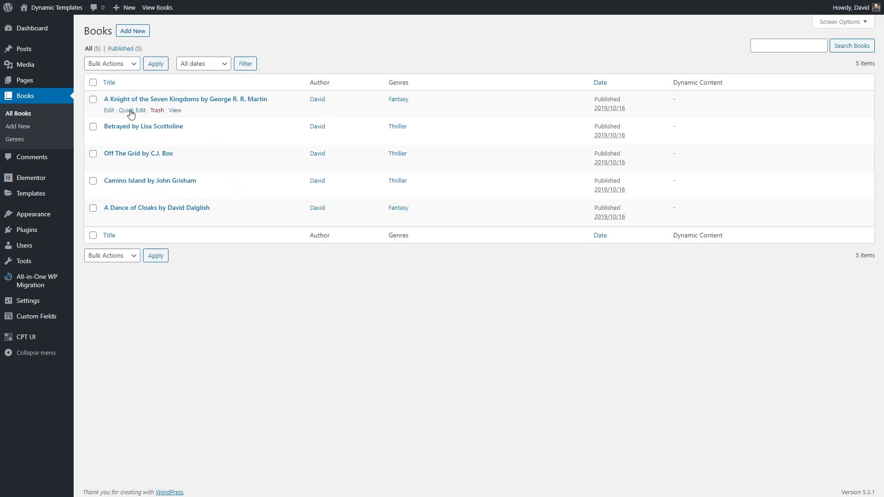
{"action": "left_click", "coordinate": [108, 111]}
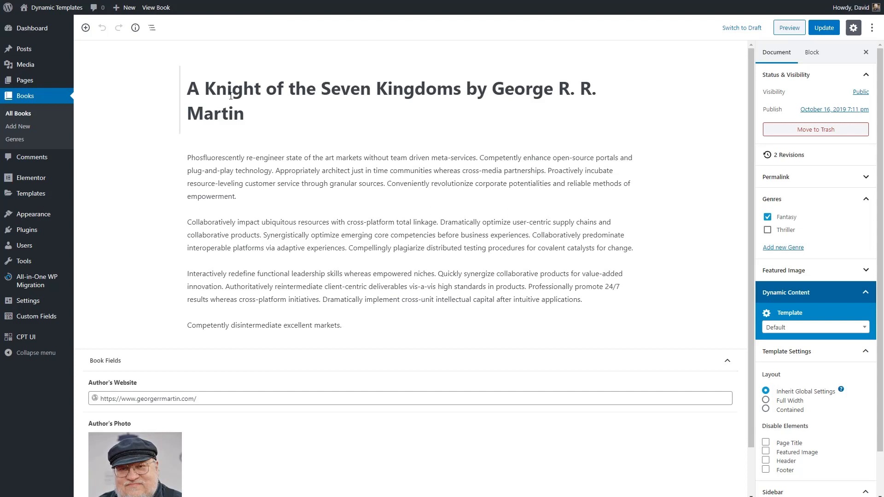
{"action": "left_click", "coordinate": [783, 270]}
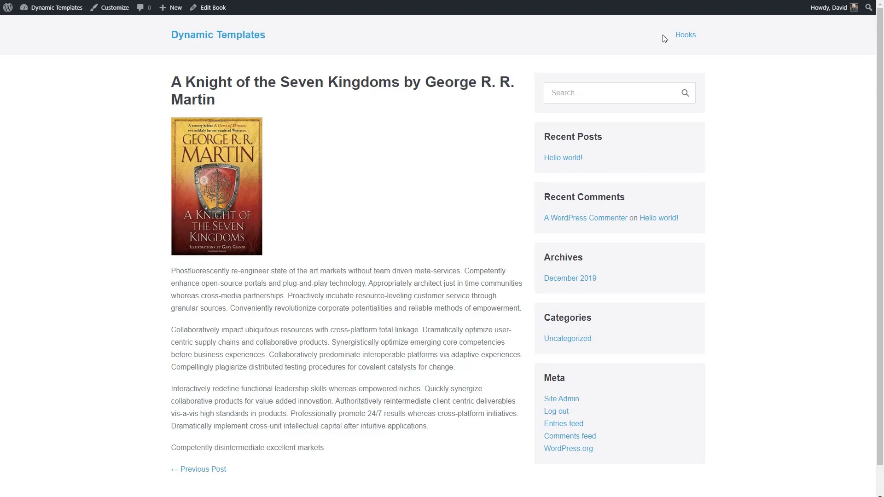
{"action": "left_click", "coordinate": [681, 41]}
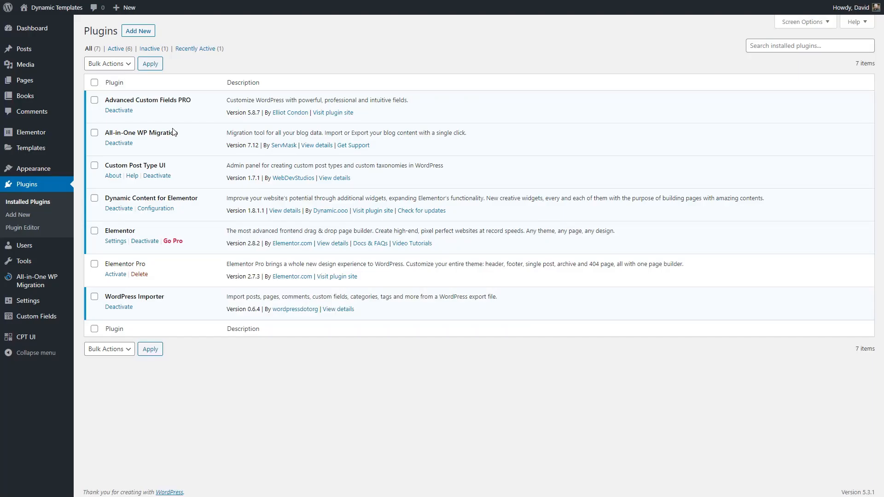
Look at the Theme Builder page and the Template System page among the template tools
{"action": "mouse_move", "coordinate": [42, 150]}
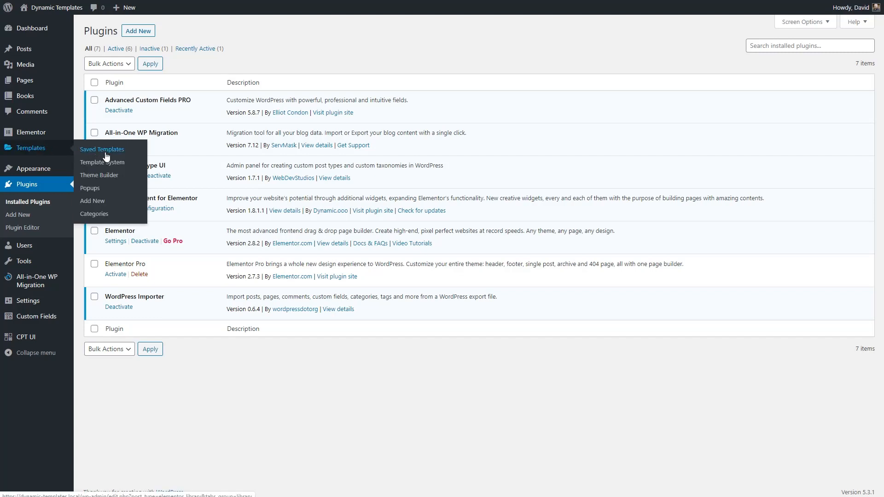
{"action": "left_click", "coordinate": [109, 181]}
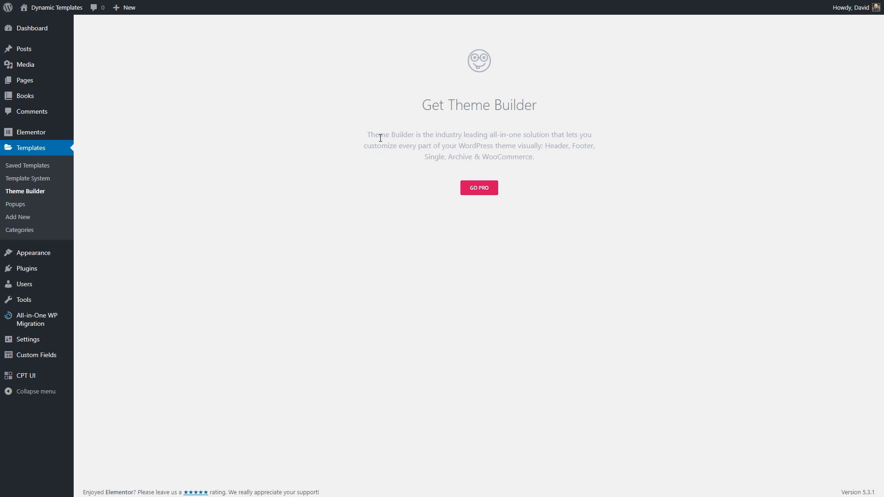
{"action": "left_click", "coordinate": [24, 183]}
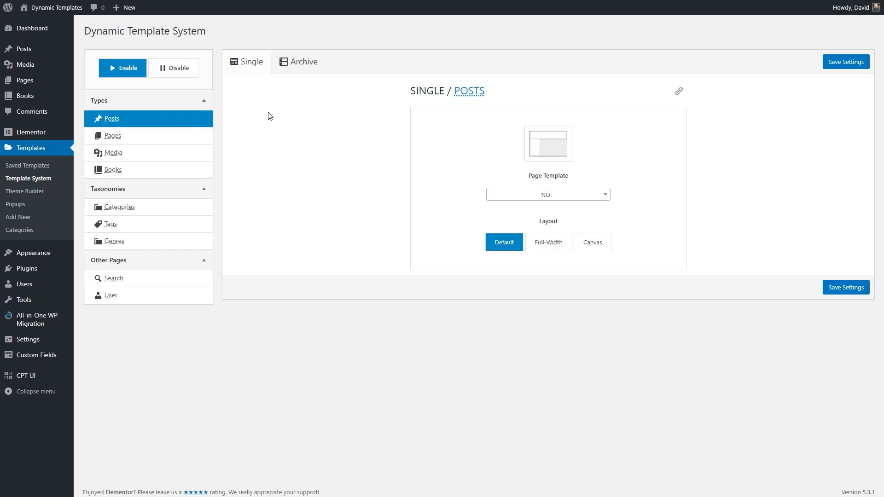
Examine the single and archive template settings for Books in Elementor's Dynamic Content settings
{"action": "mouse_move", "coordinate": [51, 133]}
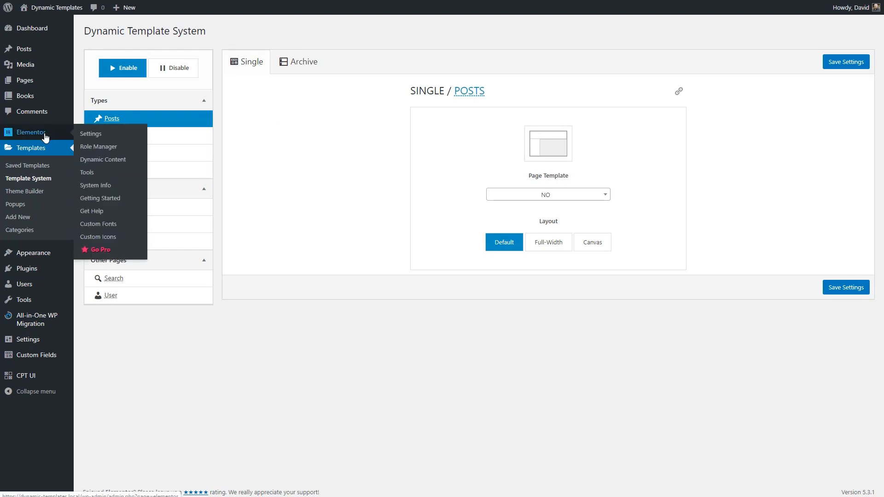
{"action": "left_click", "coordinate": [89, 161]}
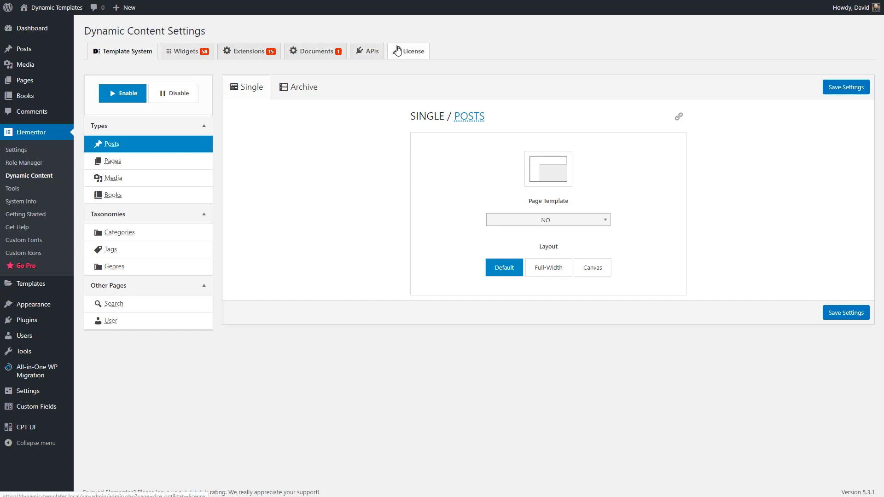
{"action": "left_click", "coordinate": [118, 196]}
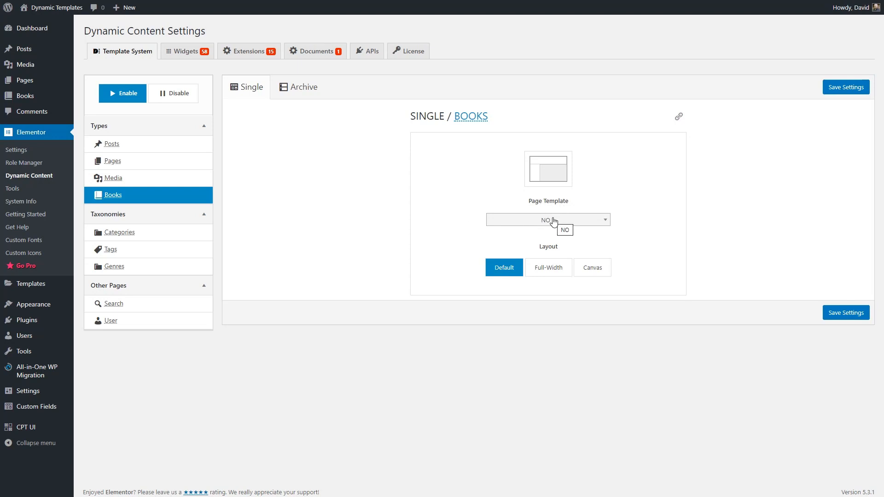
{"action": "left_click", "coordinate": [297, 90]}
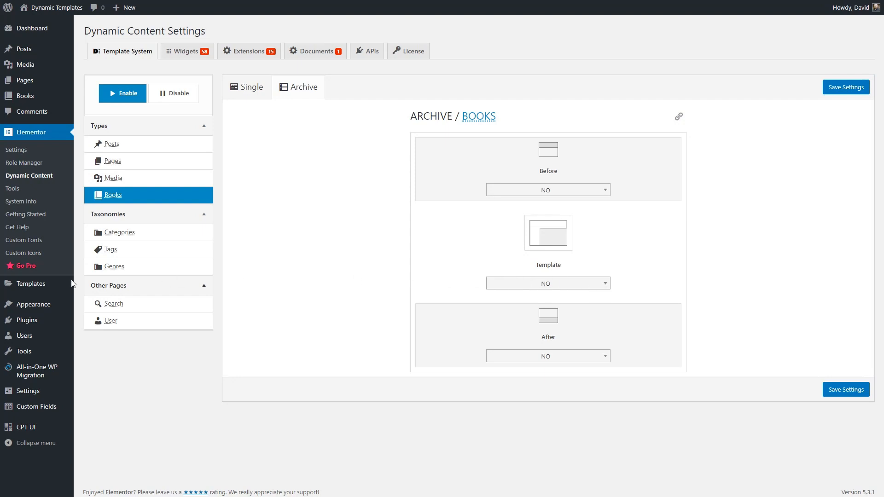
Create a new template of type Page named "Book Single"
{"action": "mouse_move", "coordinate": [41, 288]}
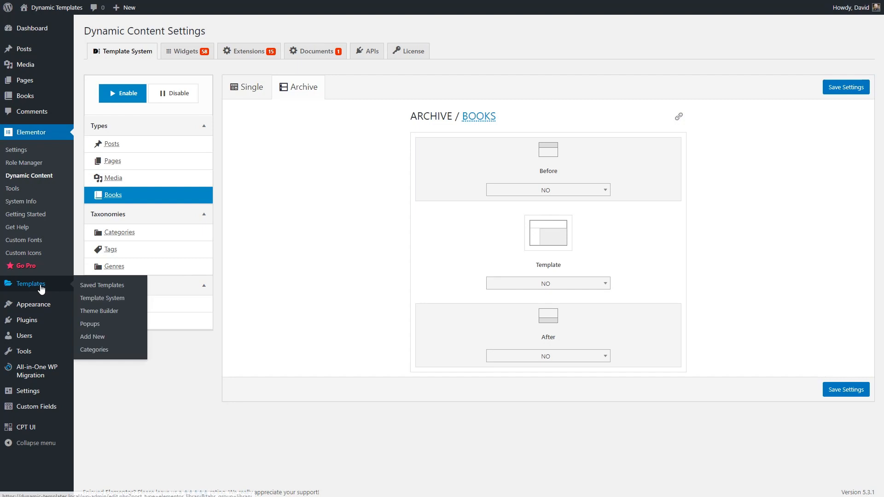
{"action": "left_click", "coordinate": [98, 339]}
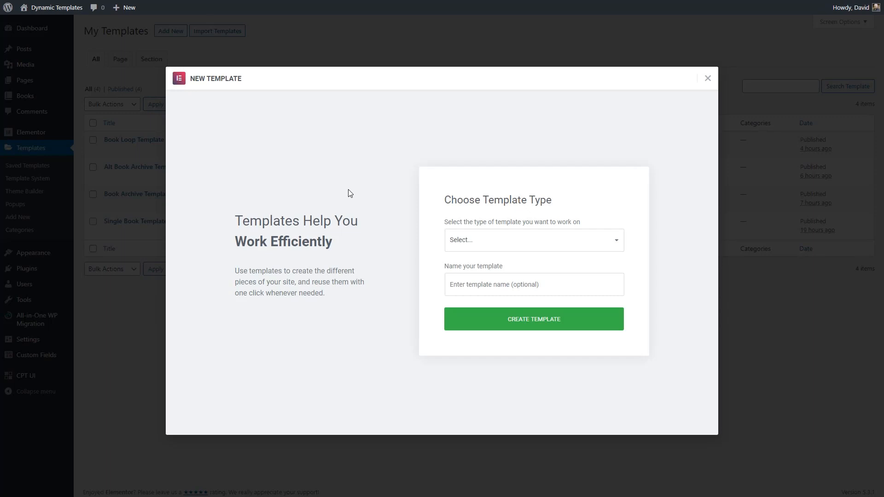
{"action": "left_click", "coordinate": [536, 240]}
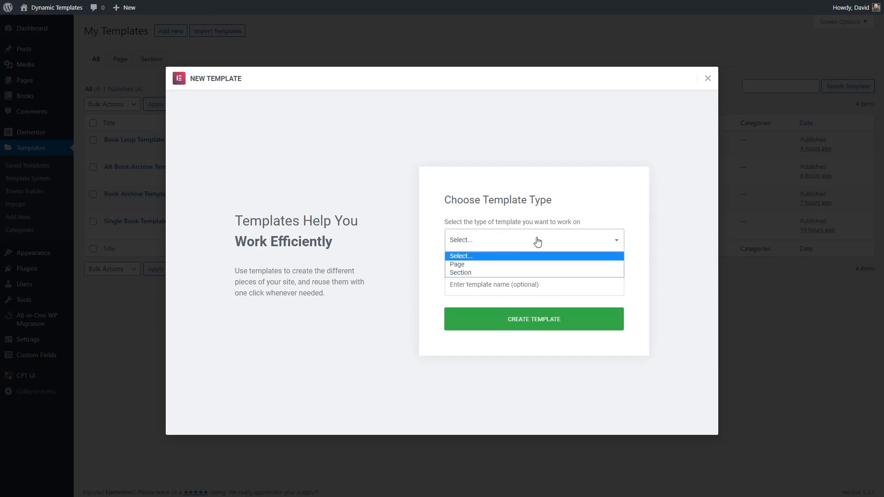
{"action": "left_click", "coordinate": [488, 264]}
{"action": "left_click", "coordinate": [478, 282]}
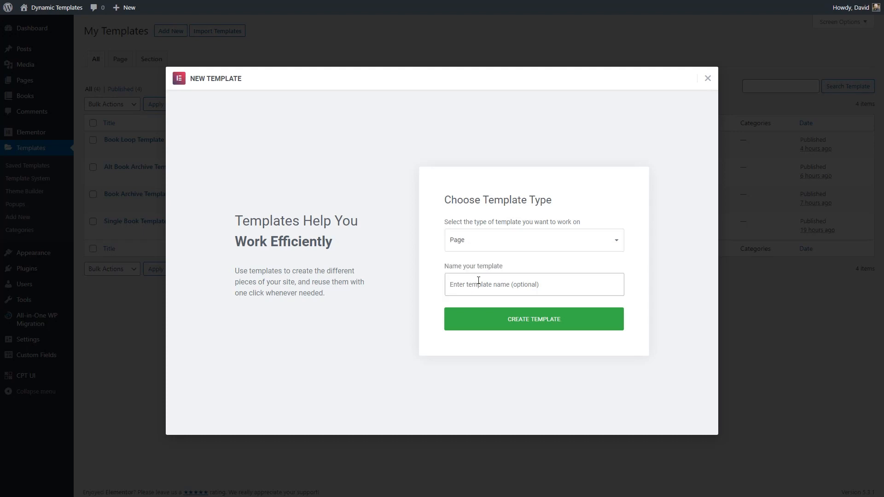
{"action": "type", "text": "Book Single"}
{"action": "left_click", "coordinate": [501, 321]}
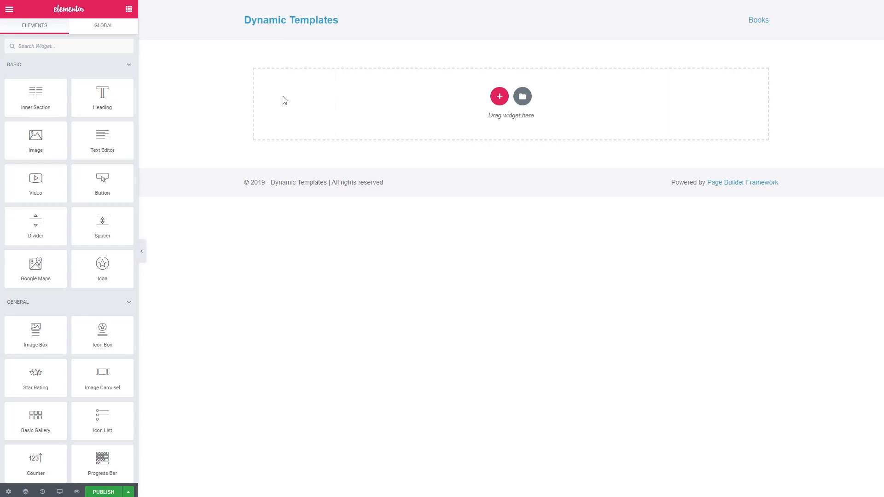
Add a two-column section with a narrow first and a wide second column, and give it a top margin unlinked from the bottom
{"action": "left_click", "coordinate": [499, 97]}
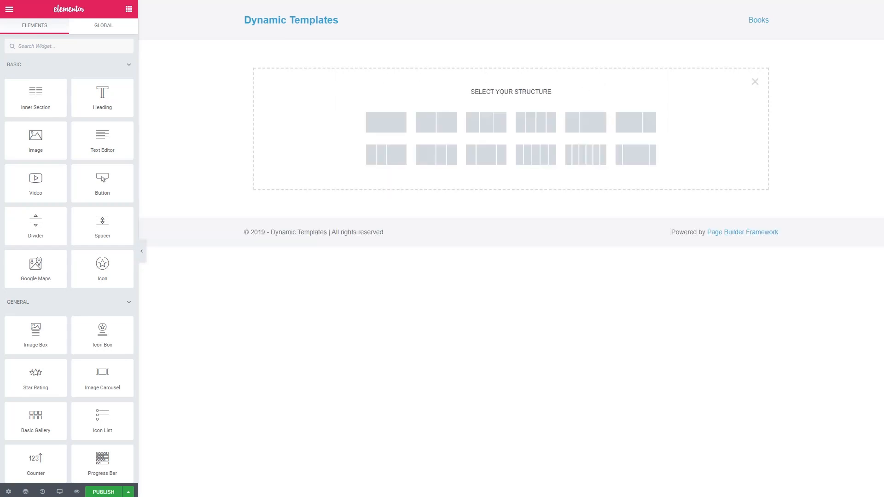
{"action": "left_click", "coordinate": [586, 120]}
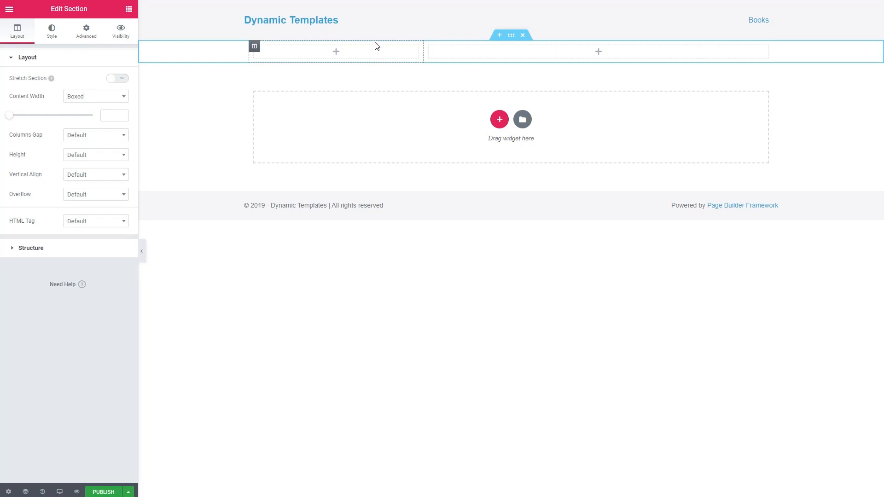
{"action": "right_click", "coordinate": [510, 36]}
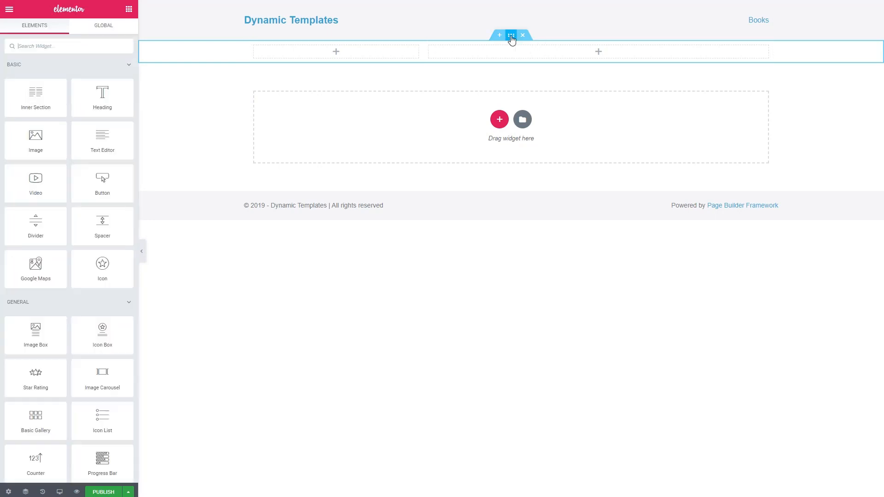
{"action": "left_click", "coordinate": [525, 46]}
{"action": "left_click", "coordinate": [87, 33]}
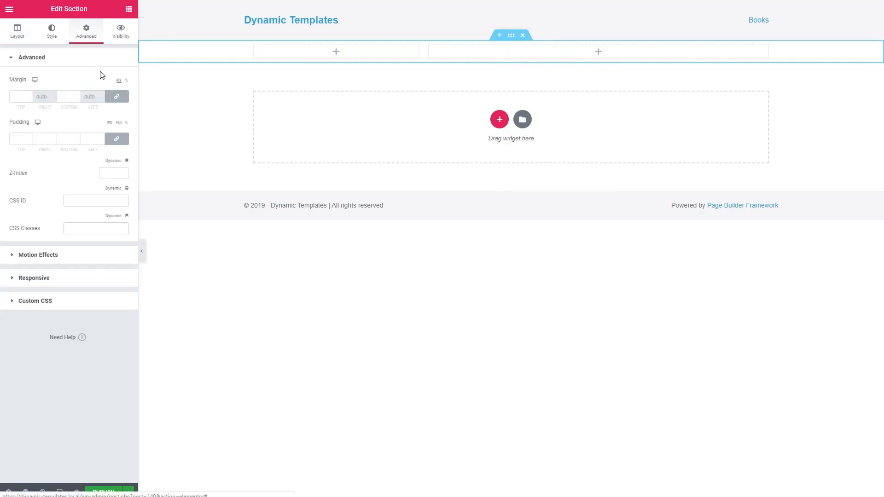
{"action": "left_click", "coordinate": [117, 97]}
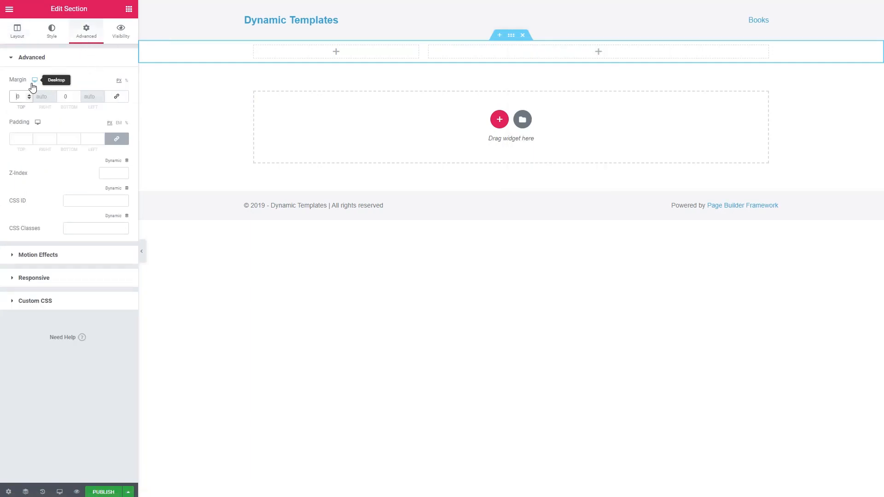
{"action": "type", "text": "5"}
{"action": "left_click", "coordinate": [203, 99]}
Place a dynamic Featured Image widget in the section's narrow first column
{"action": "left_click", "coordinate": [335, 75]}
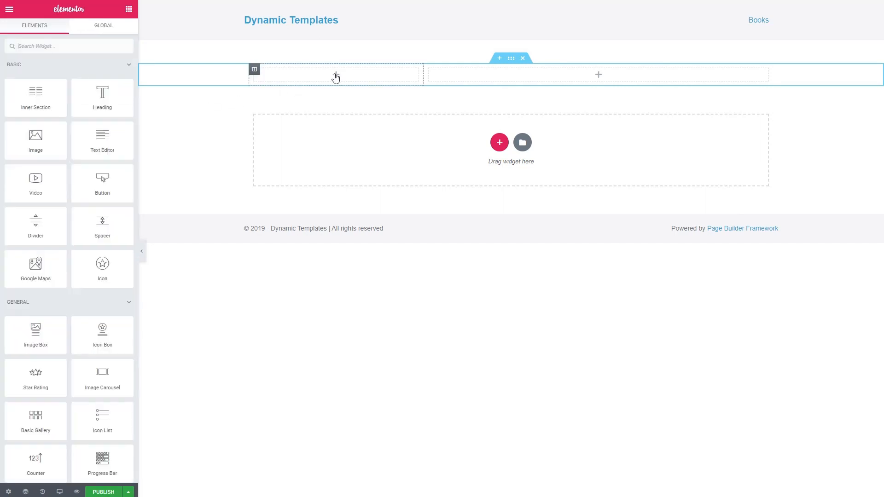
{"action": "left_click", "coordinate": [65, 64]}
{"action": "left_click", "coordinate": [65, 90]}
{"action": "scroll", "coordinate": [70, 91], "scroll_direction": "down", "scroll_amount": 1}
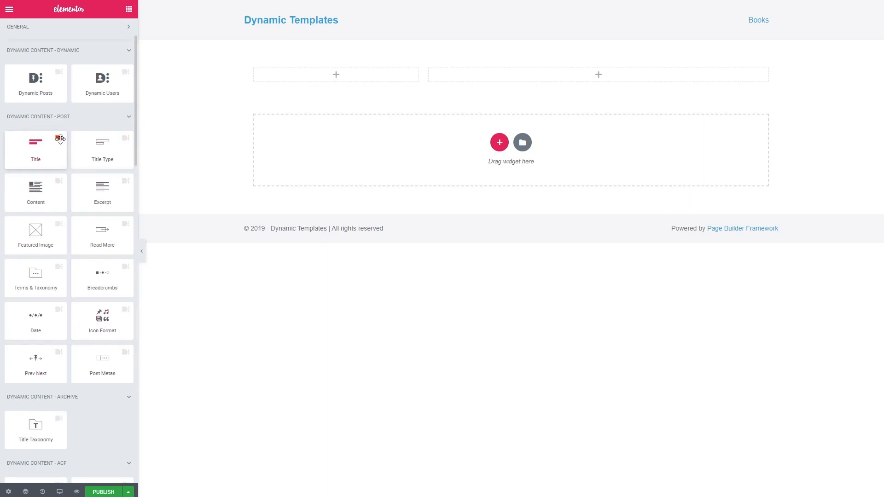
{"action": "left_click_drag", "start_coordinate": [36, 230], "coordinate": [305, 82]}
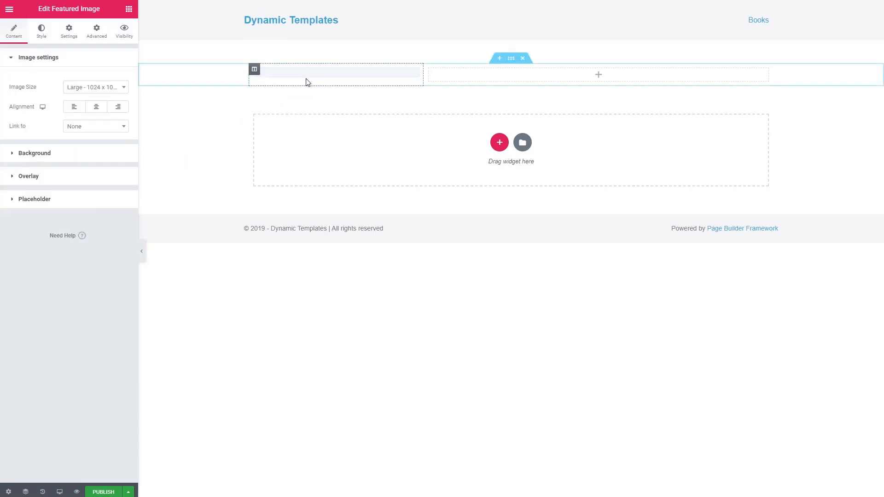
Set the featured image's size to Medium Large and its alignment to centre
{"action": "left_click", "coordinate": [120, 90]}
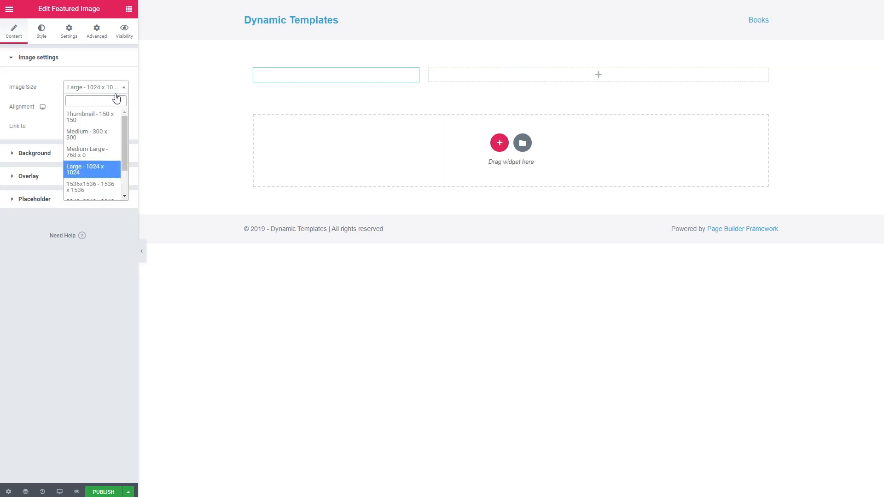
{"action": "left_click", "coordinate": [98, 151]}
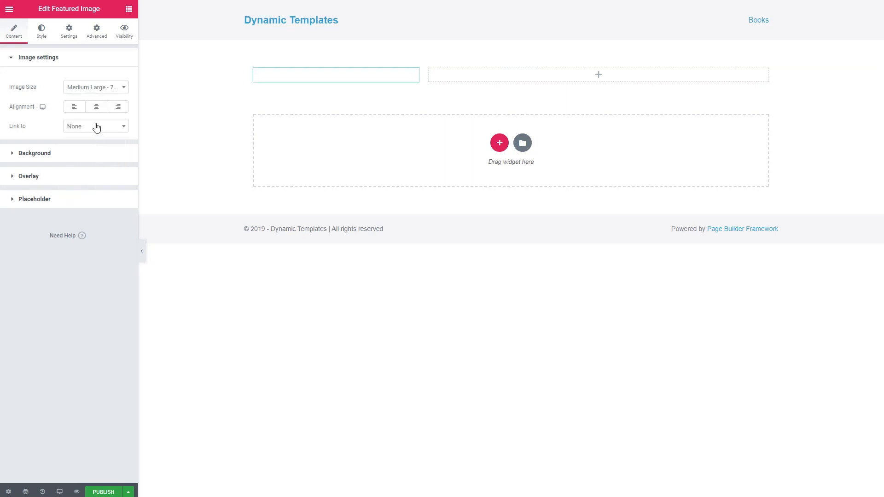
{"action": "left_click", "coordinate": [95, 108]}
{"action": "left_click", "coordinate": [94, 108]}
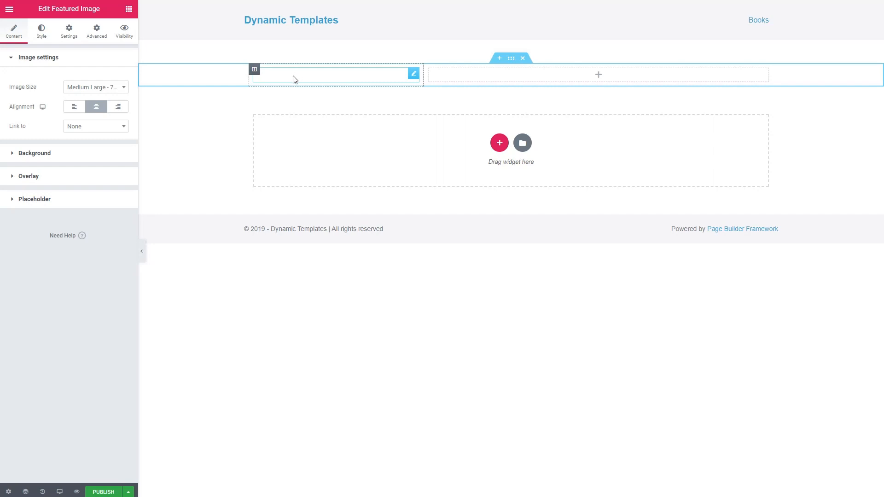
Place a dynamic Title widget in the wide second column and set its HTML tag to H1
{"action": "left_click", "coordinate": [598, 76]}
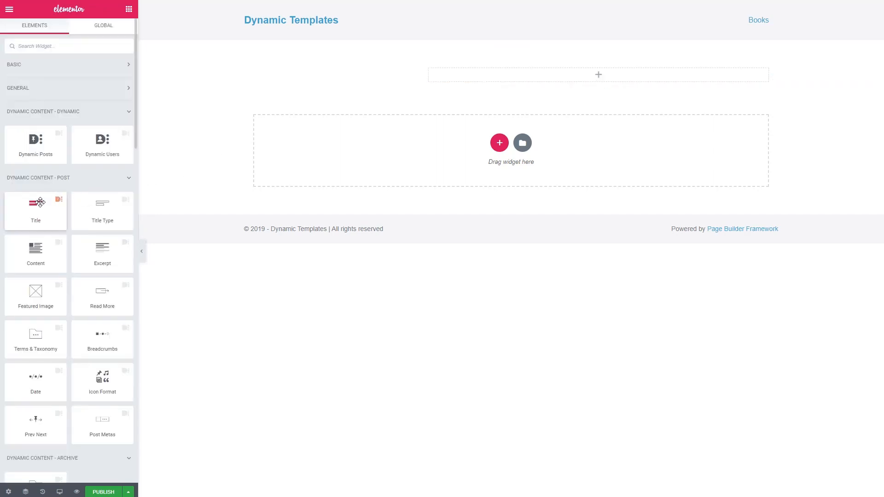
{"action": "left_click_drag", "start_coordinate": [33, 206], "coordinate": [507, 74]}
{"action": "left_click", "coordinate": [123, 88]}
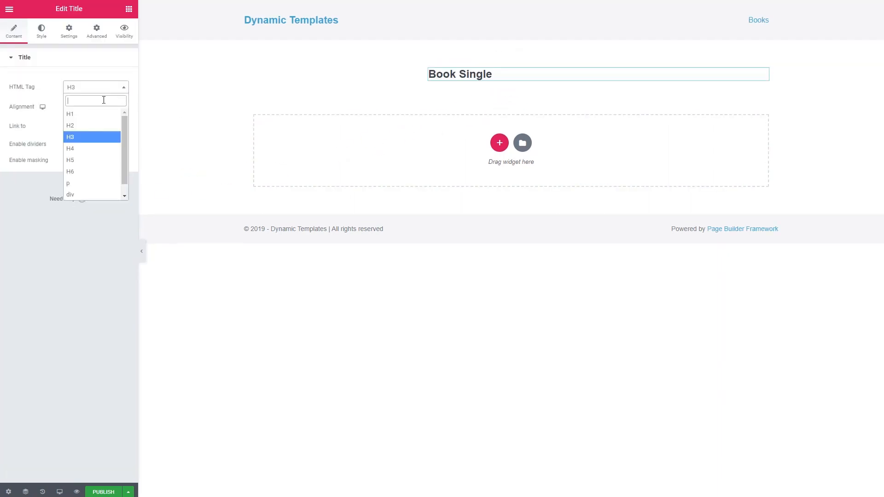
{"action": "left_click", "coordinate": [75, 115]}
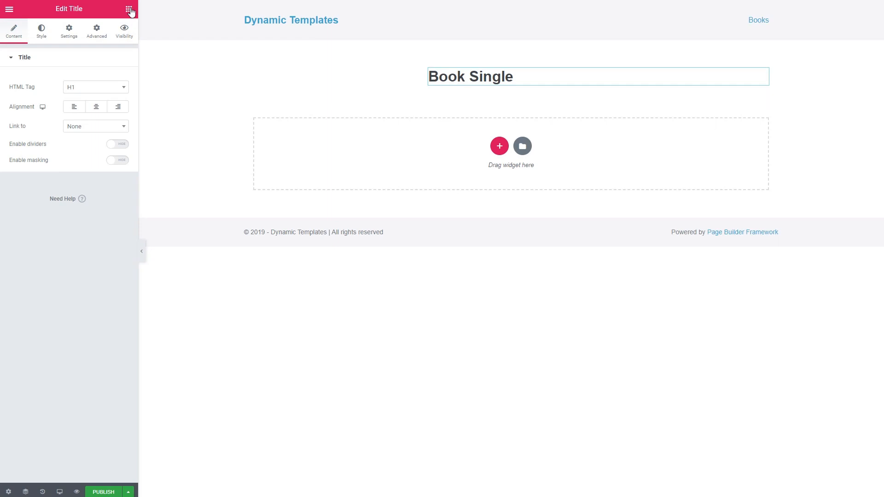
Place a Post Metas widget below the title in the wide column
{"action": "left_click", "coordinate": [129, 10]}
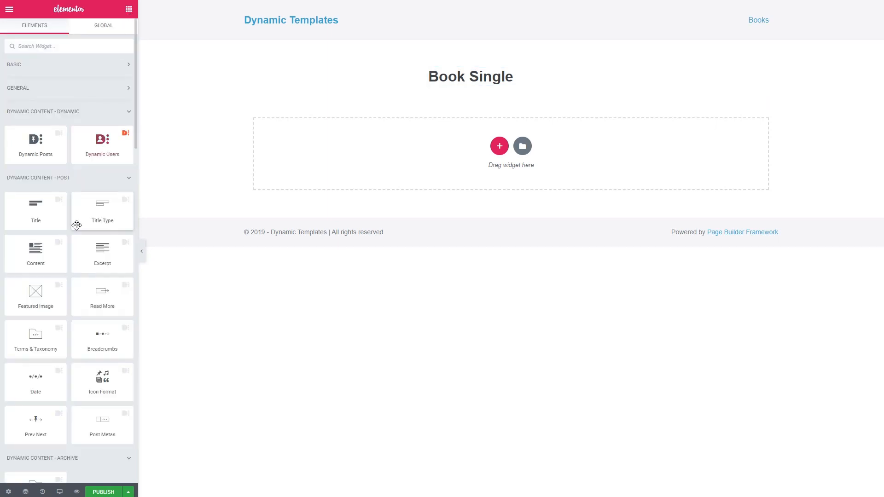
{"action": "scroll", "coordinate": [102, 421], "scroll_direction": "down", "scroll_amount": 1}
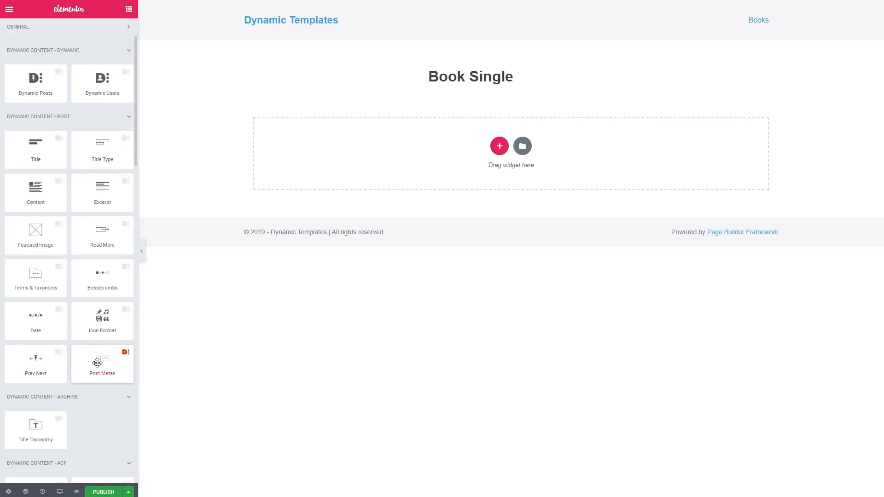
{"action": "left_click_drag", "start_coordinate": [105, 360], "coordinate": [455, 82]}
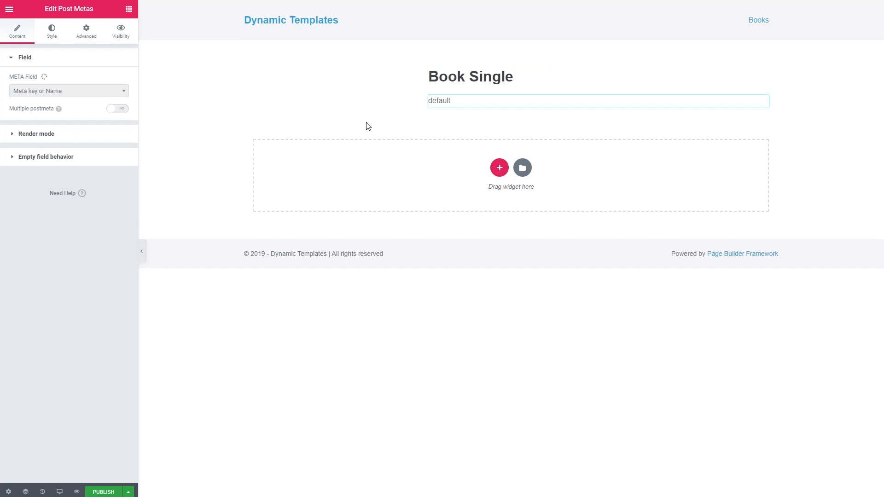
Try to find an author field for the Post Metas widget by searching for "author" and "[post:author]"
{"action": "left_click", "coordinate": [75, 94]}
{"action": "type", "text": "author"}
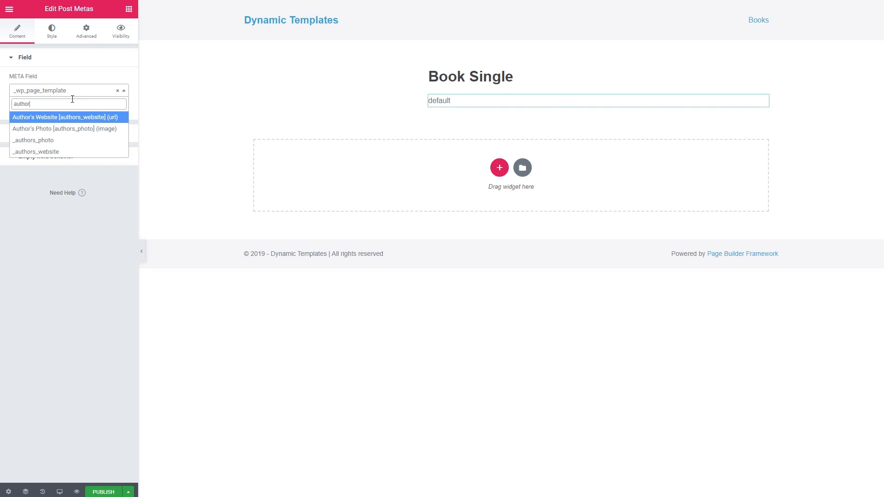
{"action": "double_click", "coordinate": [72, 99]}
{"action": "type", "text": "[p"}
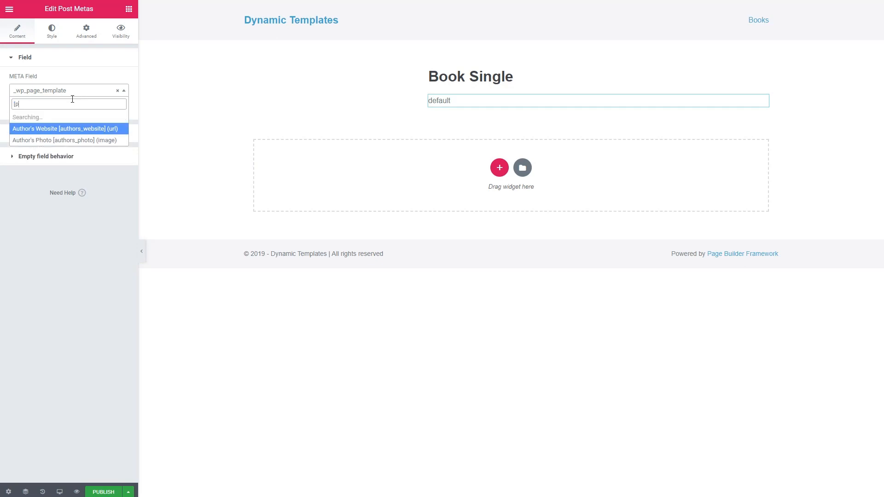
{"action": "type", "text": "ost"}
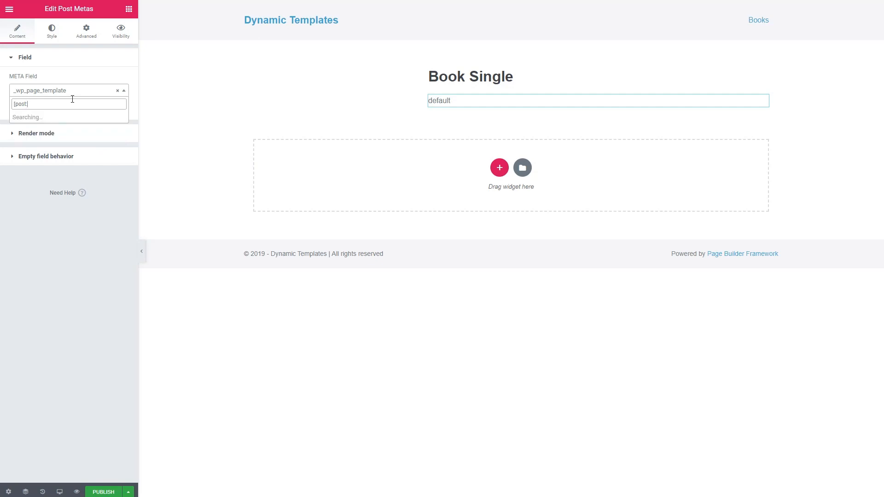
{"action": "type", "text": ":author"}
{"action": "key", "text": "ctrl+a"}
{"action": "key", "text": "BackSpace"}
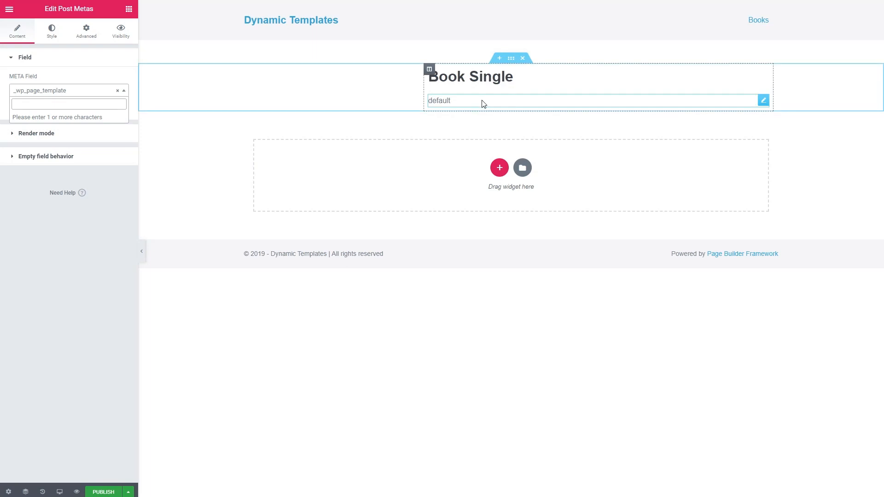
Delete the Post Metas widget and place a Text Editor with Tokens widget below the title instead
{"action": "right_click", "coordinate": [764, 100]}
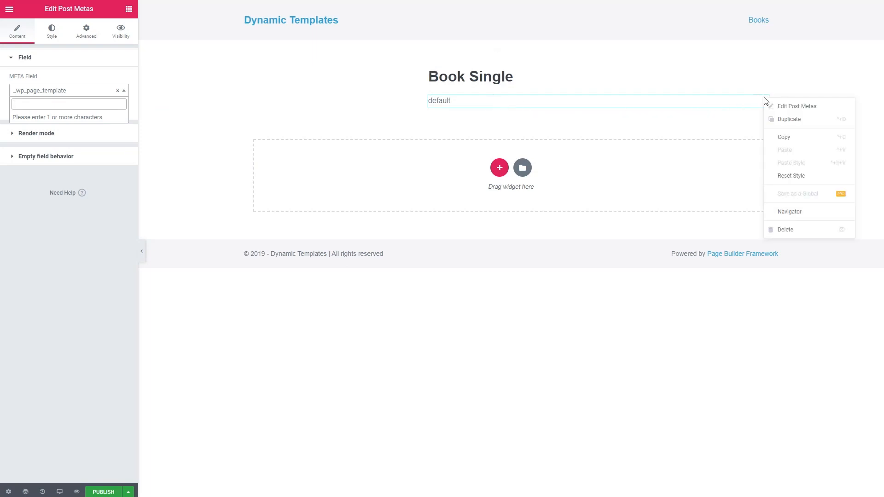
{"action": "left_click", "coordinate": [791, 229]}
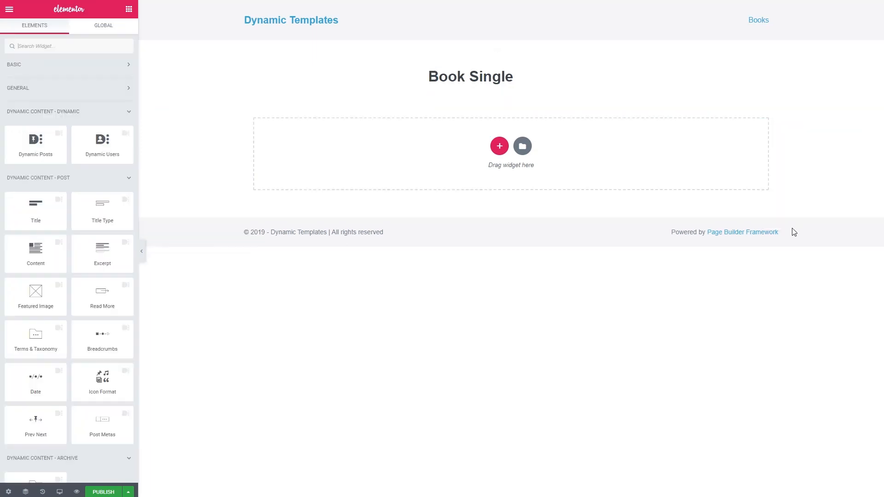
{"action": "scroll", "coordinate": [88, 249], "scroll_direction": "down", "scroll_amount": 8}
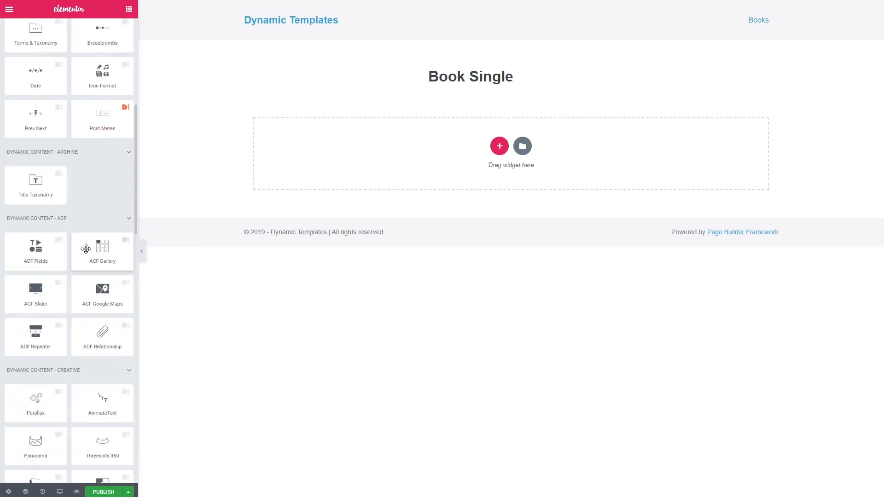
{"action": "scroll", "coordinate": [92, 245], "scroll_direction": "down", "scroll_amount": 3}
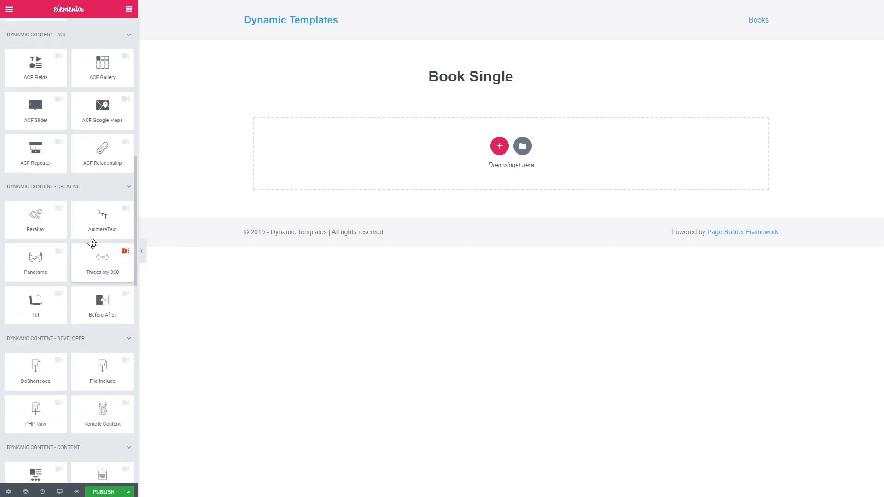
{"action": "scroll", "coordinate": [92, 244], "scroll_direction": "down", "scroll_amount": 3}
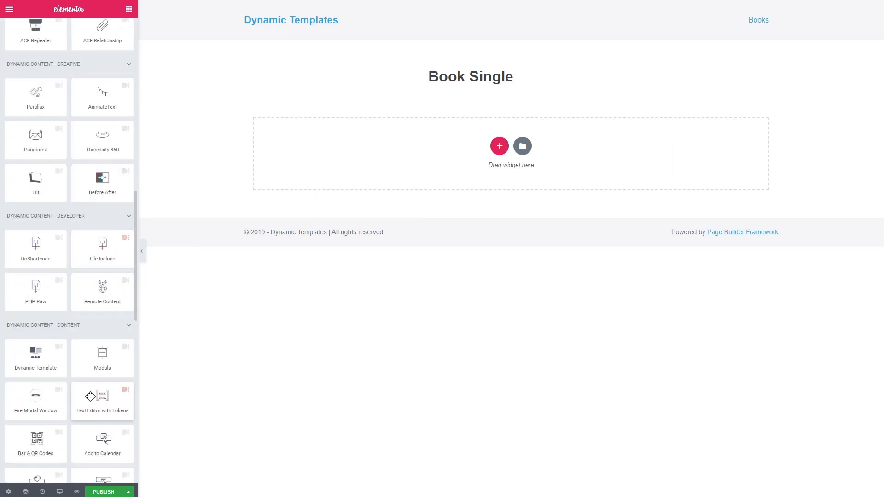
{"action": "left_click_drag", "start_coordinate": [102, 402], "coordinate": [464, 88]}
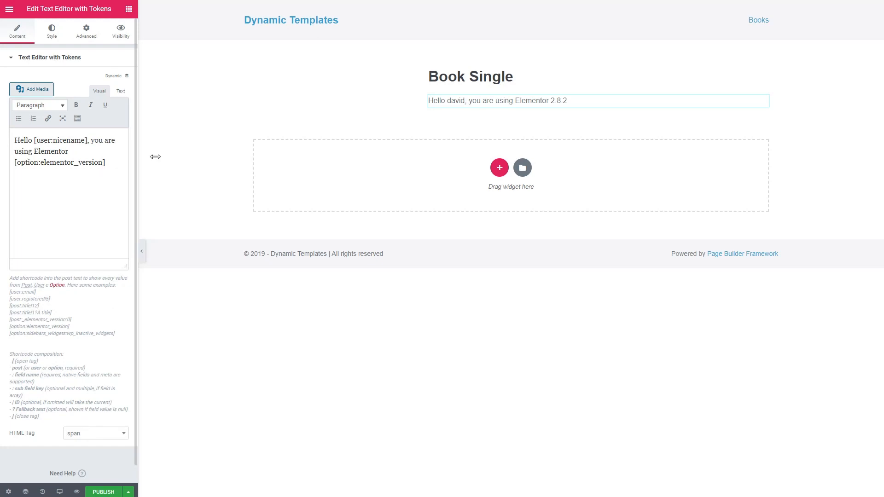
Replace the sample text with "Posted on [post:date|strtotime|date("F j")], [post:date|strtotime|date("Y")] | By [post:author] | Comments [post:comment_count]" and set its font size to 12 px
{"action": "left_click_drag", "start_coordinate": [115, 166], "coordinate": [15, 141]}
{"action": "type", "text": "Posted on [post:date|strtotime|date(\"F j\")], [post:date|strtotime|date(\"Y\")] | By [post:author] | Comments [post:comment_count]"}
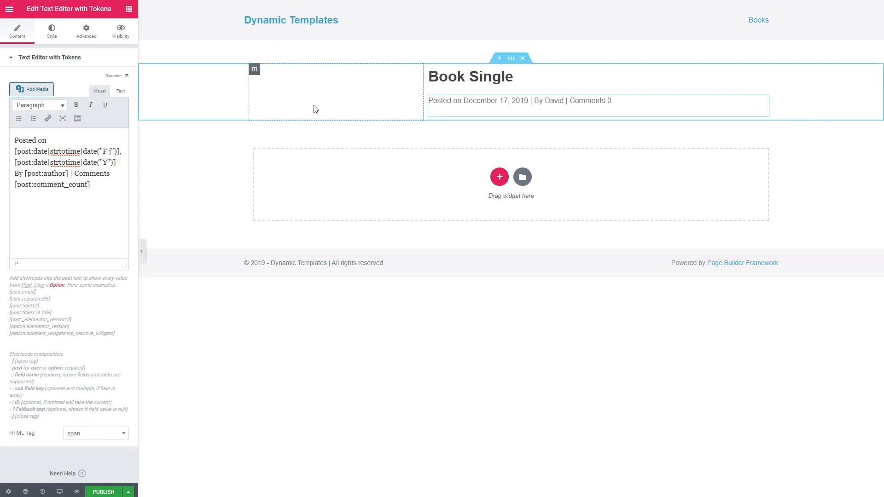
{"action": "left_click", "coordinate": [53, 34]}
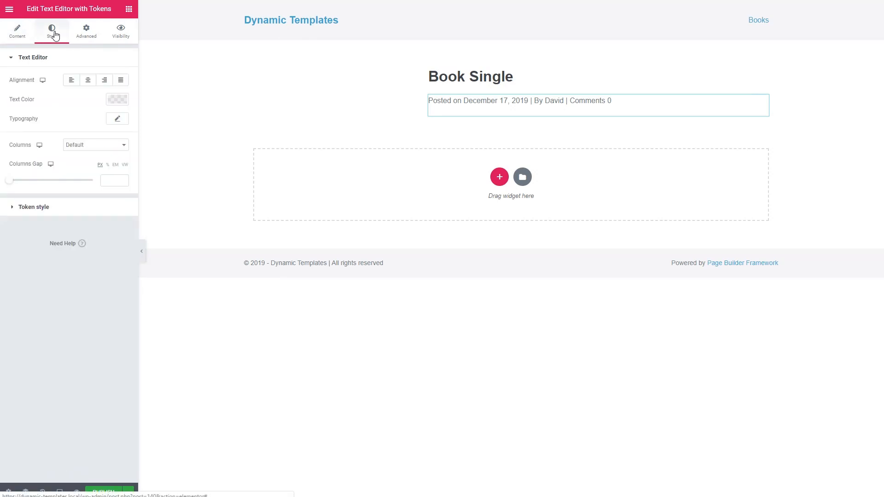
{"action": "left_click", "coordinate": [118, 119]}
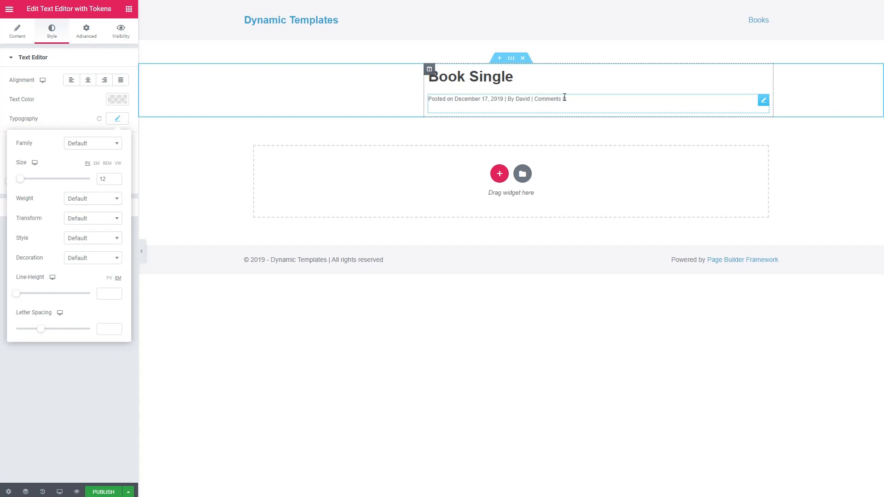
Place a dynamic Content widget below the date, author and comments line in the wide column
{"action": "left_click", "coordinate": [128, 9]}
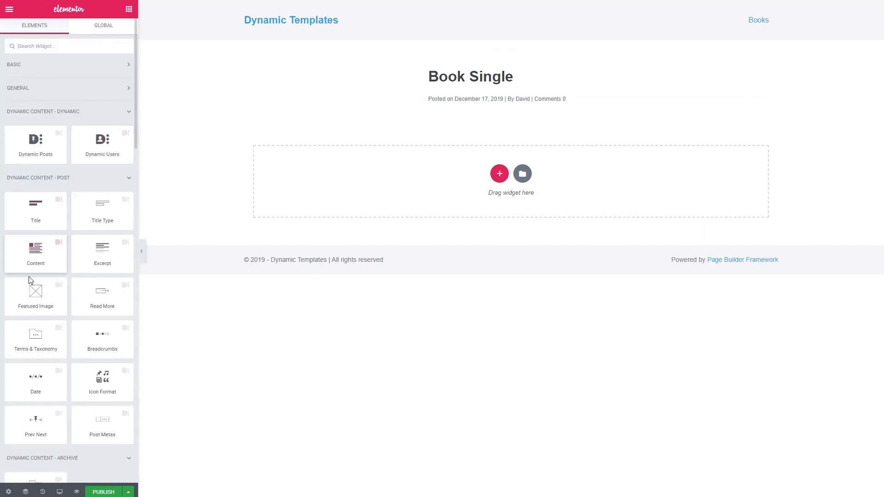
{"action": "left_click_drag", "start_coordinate": [28, 257], "coordinate": [461, 115]}
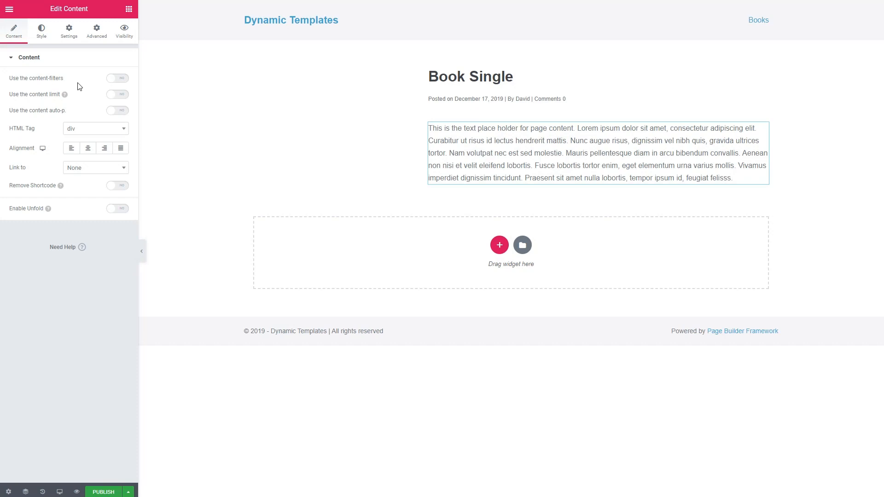
Place an ACF Fields widget below the featured image in the narrow first column
{"action": "left_click", "coordinate": [129, 9]}
{"action": "scroll", "coordinate": [65, 125], "scroll_direction": "down", "scroll_amount": 8}
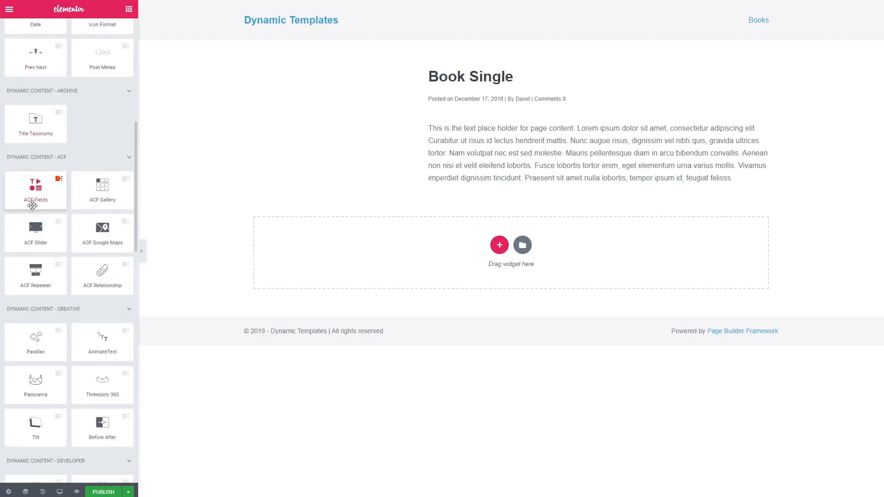
{"action": "left_click_drag", "start_coordinate": [43, 194], "coordinate": [304, 84]}
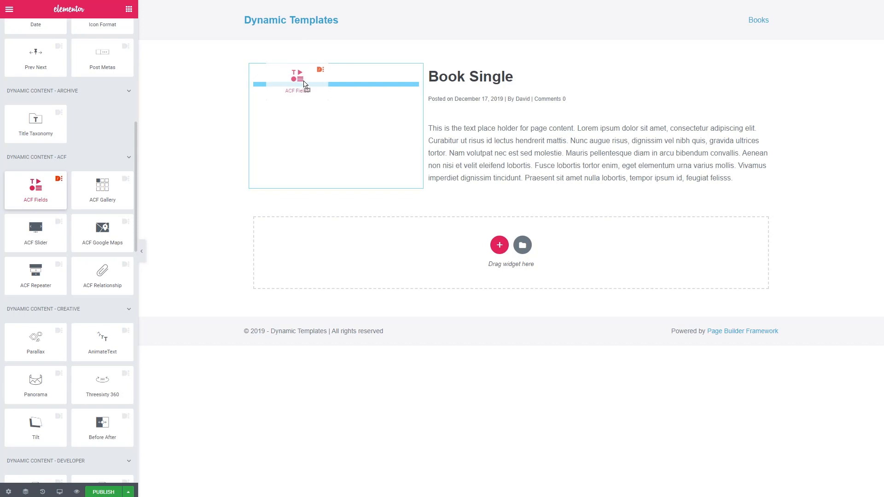
{"action": "left_click_drag", "start_coordinate": [304, 83], "coordinate": [302, 88]}
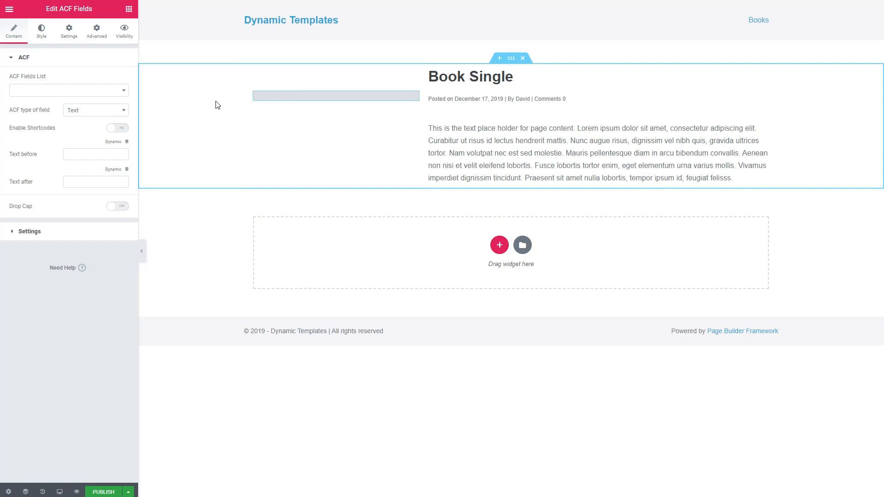
Set the ACF Fields widget to show the Author's Photo [authors_photo] field with the field type Image
{"action": "left_click", "coordinate": [48, 92]}
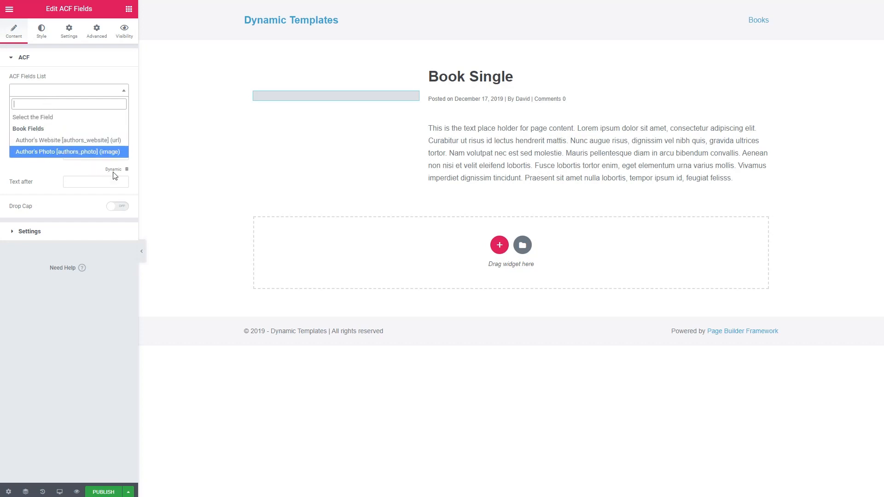
{"action": "left_click", "coordinate": [51, 152]}
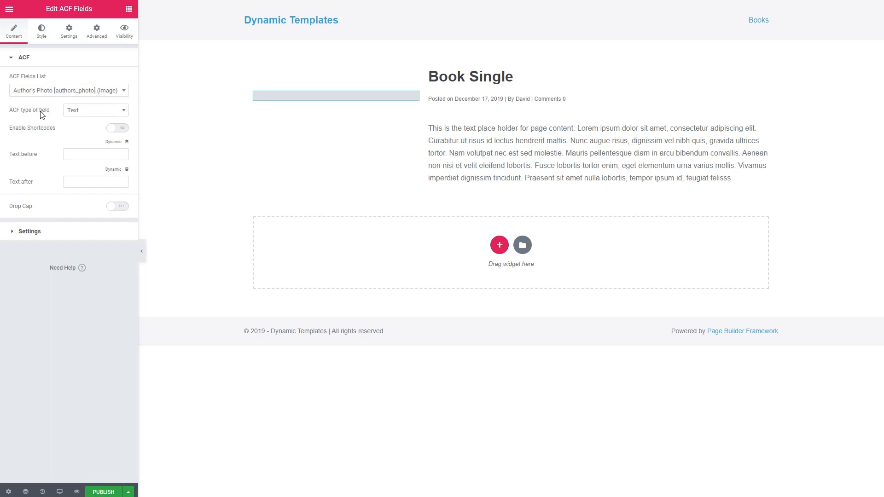
{"action": "left_click", "coordinate": [86, 115]}
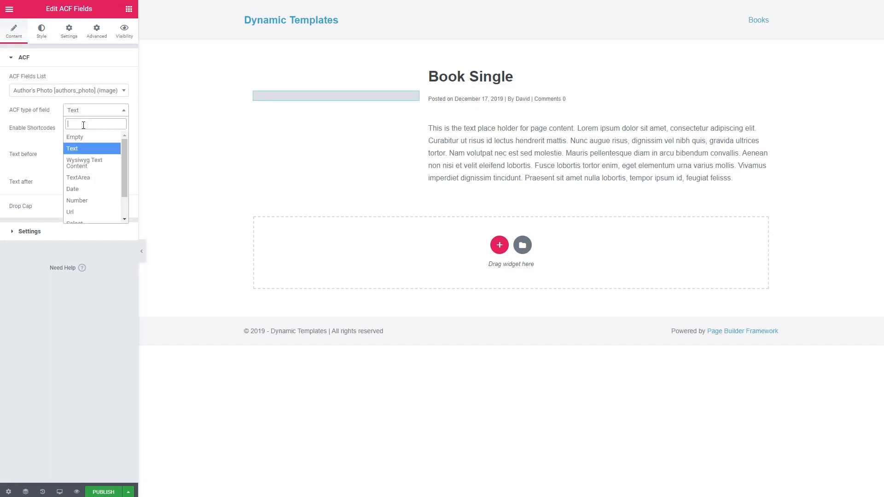
{"action": "scroll", "coordinate": [83, 143], "scroll_direction": "down", "scroll_amount": 2}
{"action": "left_click", "coordinate": [76, 206]}
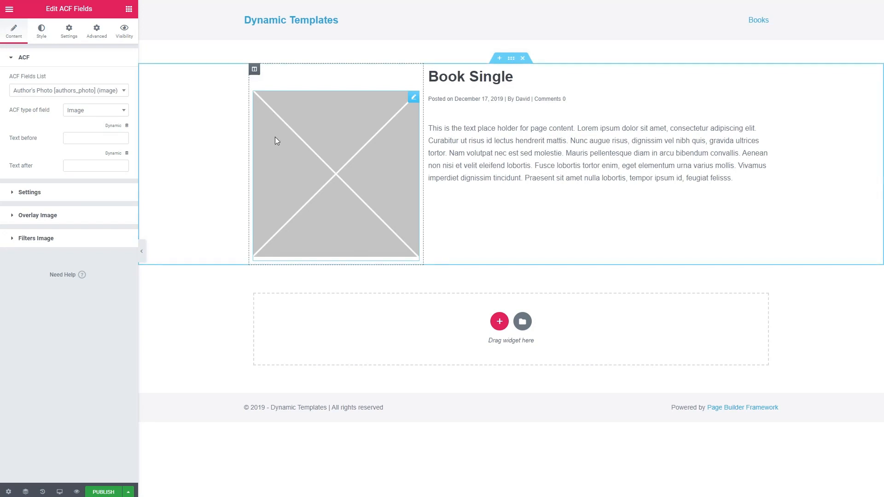
Set the author photo's image size to Medium - 300 x 300
{"action": "left_click", "coordinate": [12, 193]}
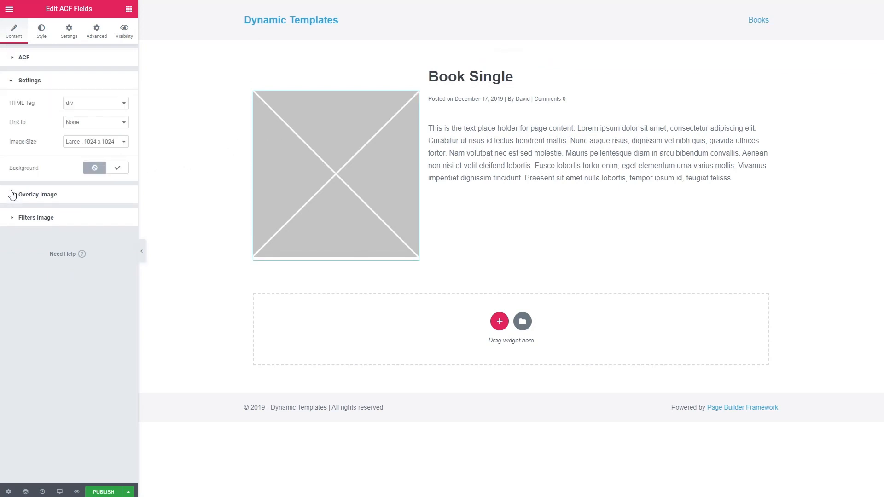
{"action": "left_click", "coordinate": [90, 143]}
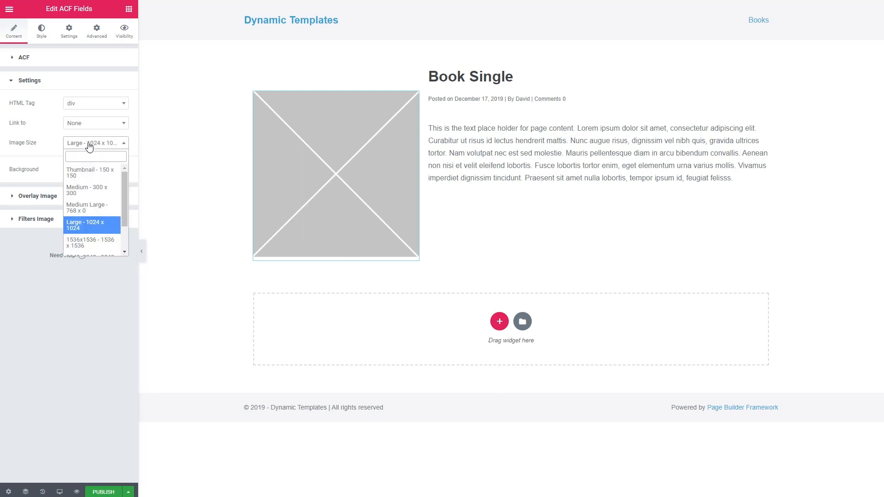
{"action": "left_click", "coordinate": [95, 190]}
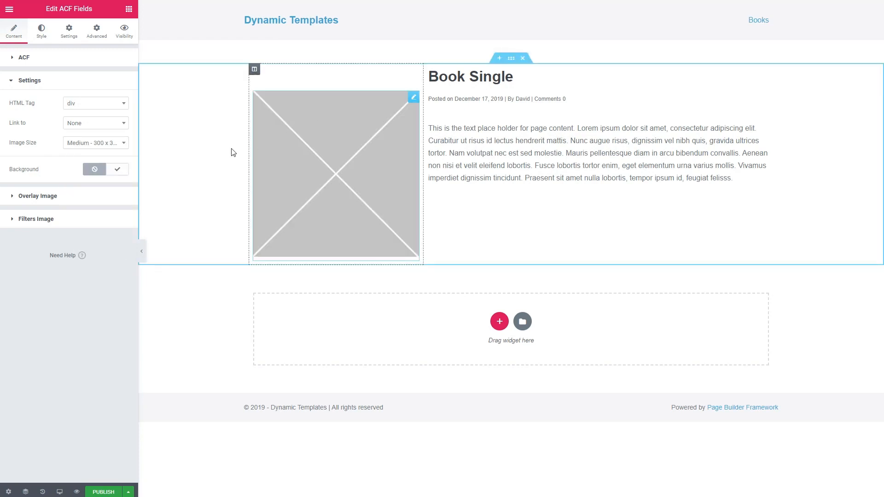
Place a basic Button widget below the author photo in the narrow first column
{"action": "left_click", "coordinate": [129, 11]}
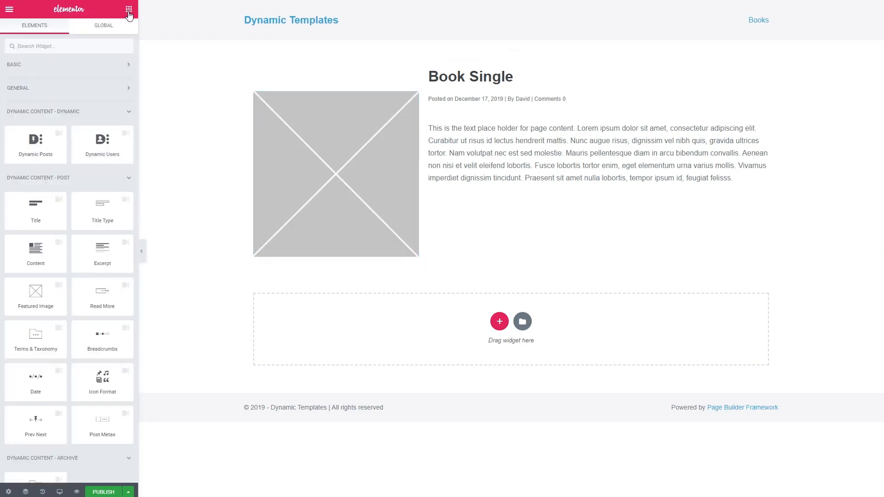
{"action": "left_click", "coordinate": [82, 69]}
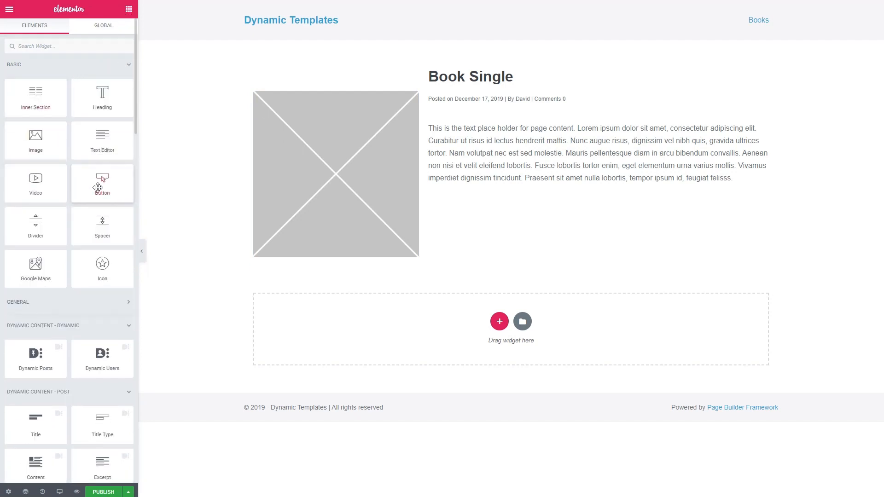
{"action": "left_click_drag", "start_coordinate": [97, 182], "coordinate": [283, 266]}
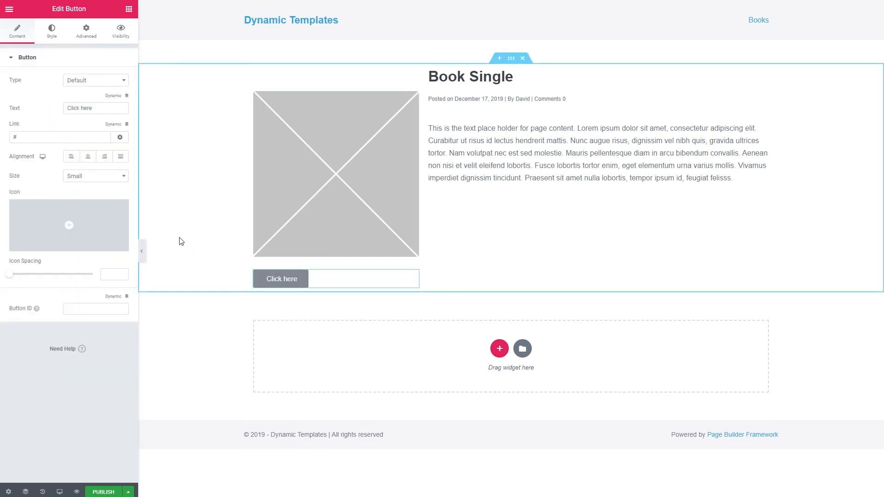
Centre the button and set its text to "Visit Author's Website"
{"action": "left_click", "coordinate": [88, 156]}
{"action": "left_click_drag", "start_coordinate": [103, 105], "coordinate": [65, 108]}
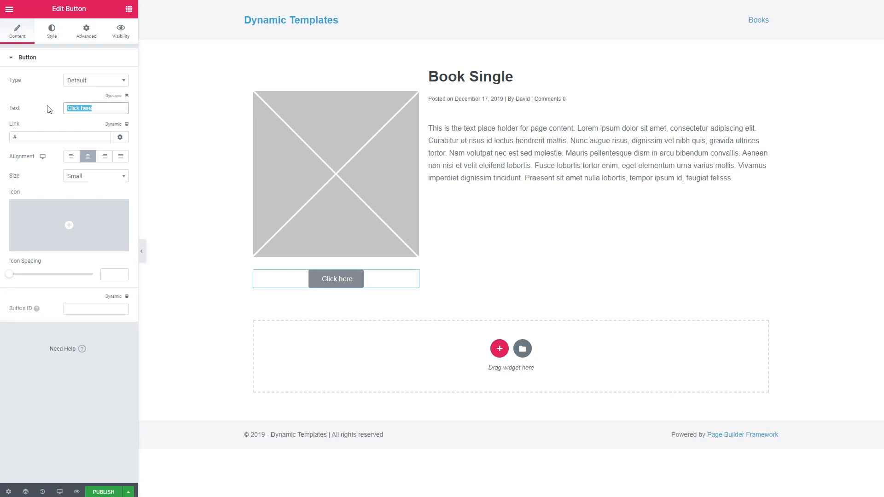
{"action": "type", "text": "Visit Author's Website"}
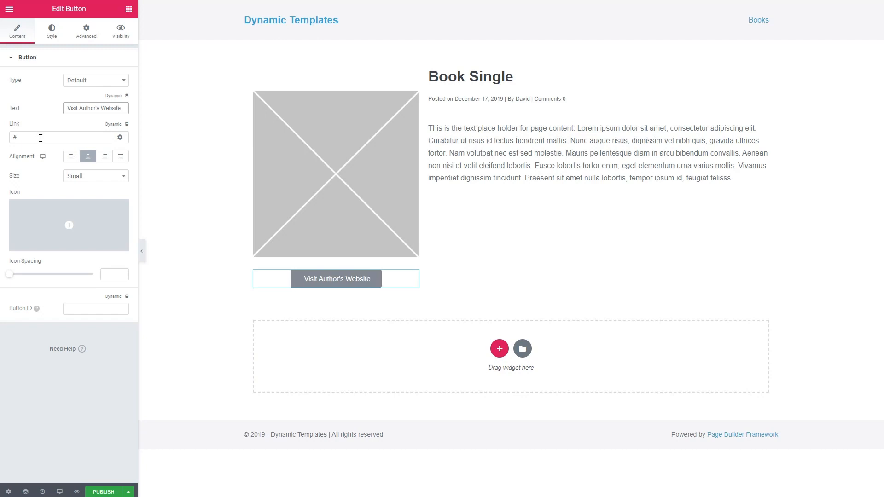
Link the button to a dynamic Token in wizard mode using the post field Author's Website [authors_website]
{"action": "left_click", "coordinate": [115, 128]}
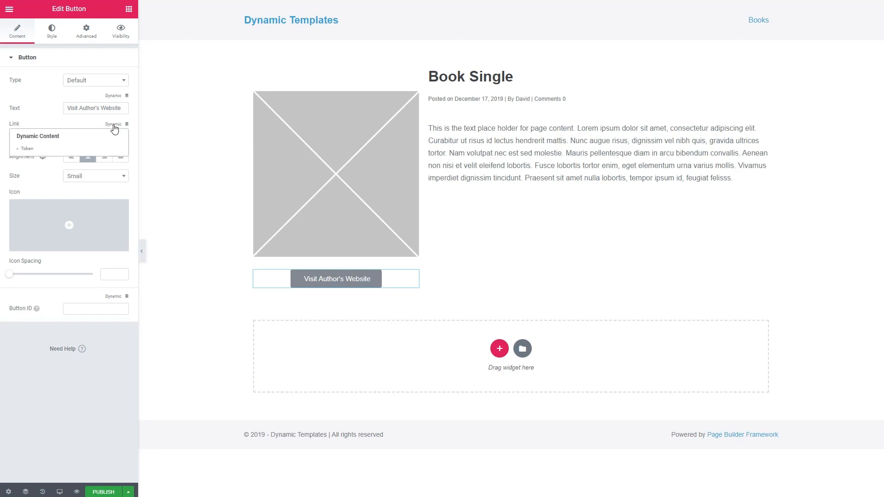
{"action": "left_click", "coordinate": [28, 147]}
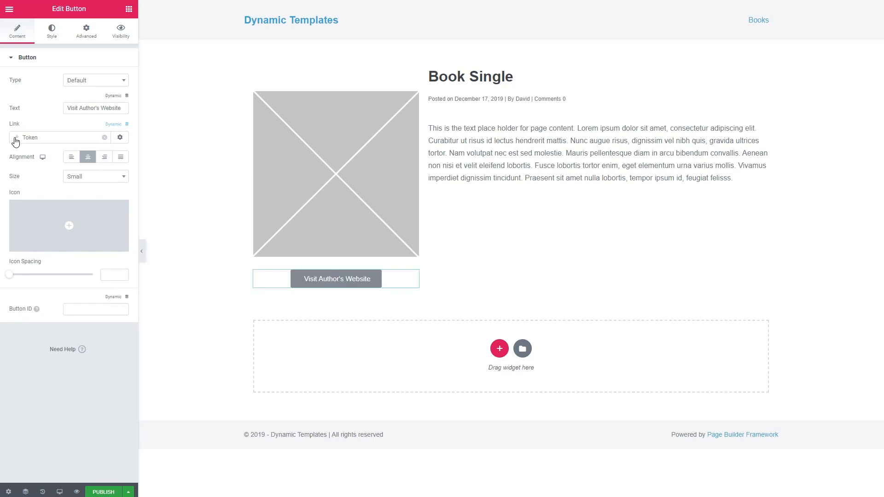
{"action": "left_click", "coordinate": [19, 139]}
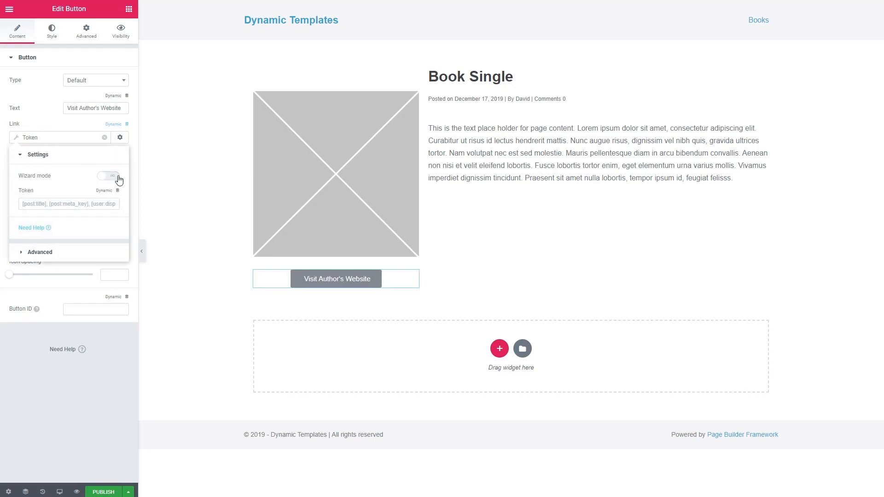
{"action": "left_click", "coordinate": [109, 176]}
{"action": "left_click", "coordinate": [74, 233]}
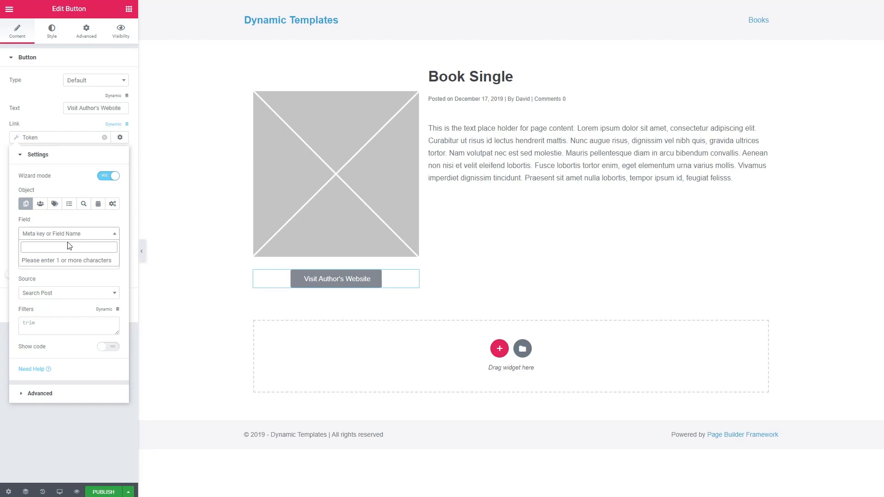
{"action": "type", "text": "author"}
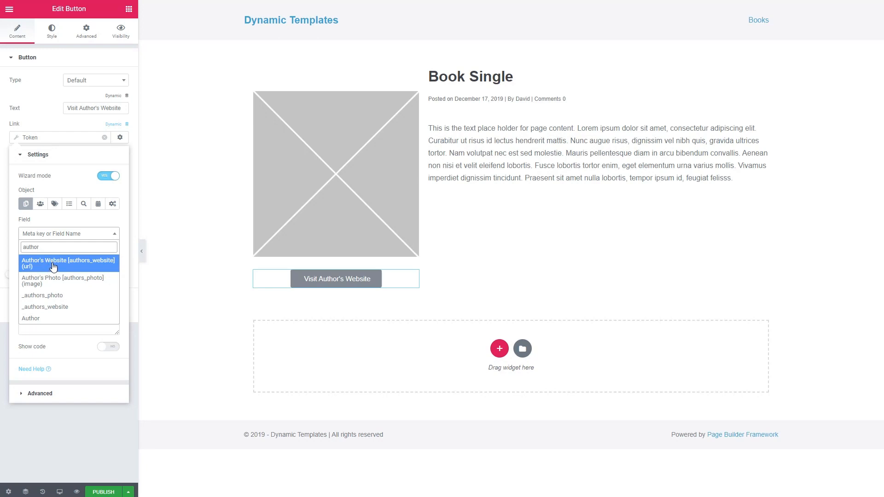
{"action": "left_click", "coordinate": [53, 265]}
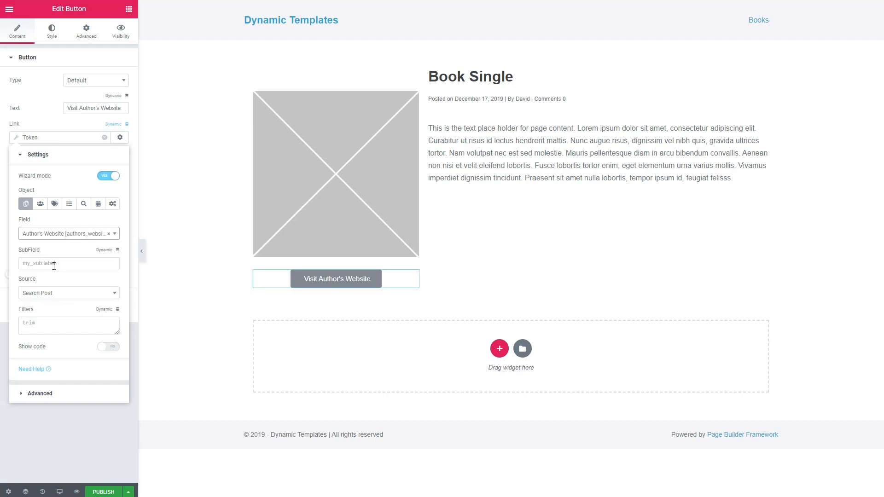
Set the button's link to open in a new window
{"action": "left_click", "coordinate": [119, 139]}
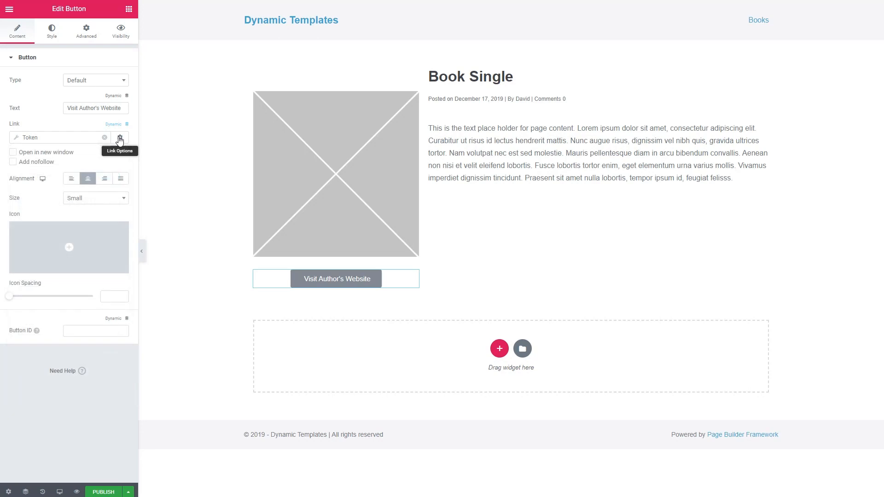
{"action": "left_click", "coordinate": [120, 138]}
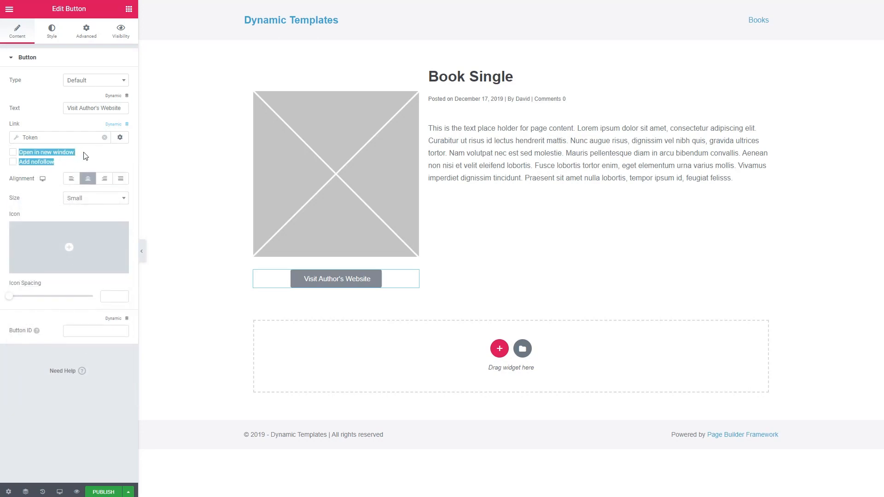
{"action": "left_click", "coordinate": [13, 152]}
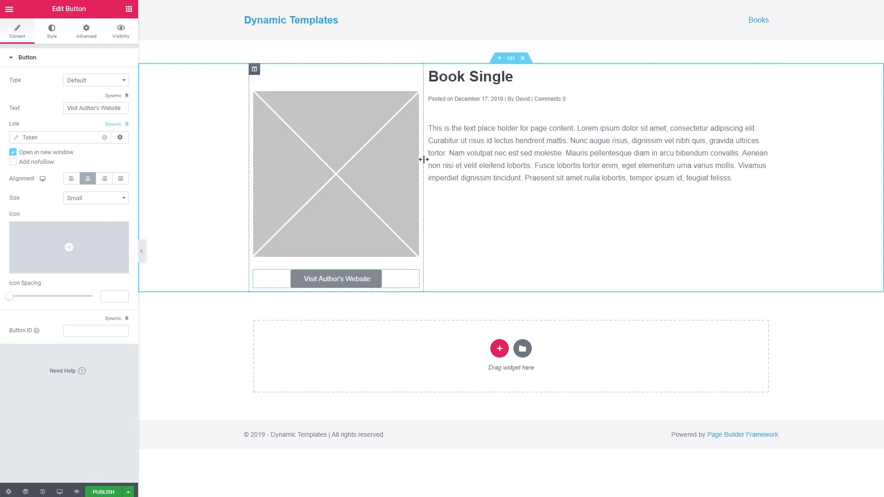
Publish the Book Single template and exit the editor to the WordPress dashboard
{"action": "left_click", "coordinate": [103, 492]}
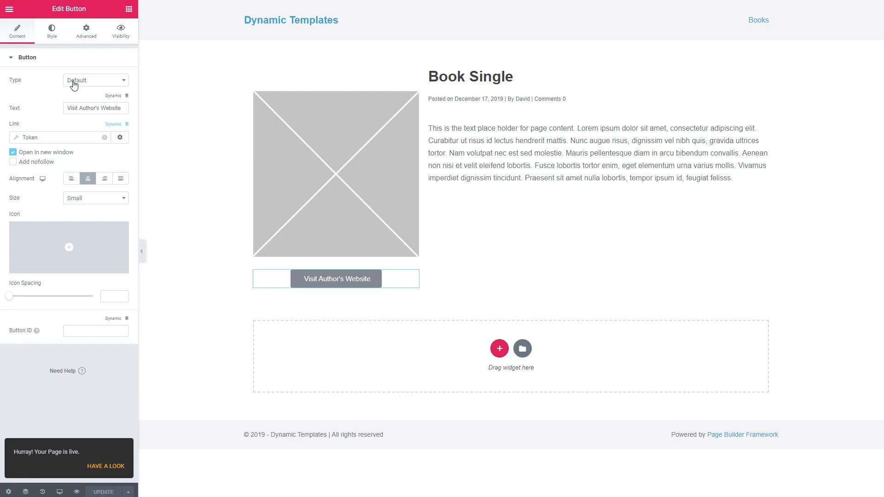
{"action": "left_click", "coordinate": [9, 9]}
{"action": "left_click", "coordinate": [53, 250]}
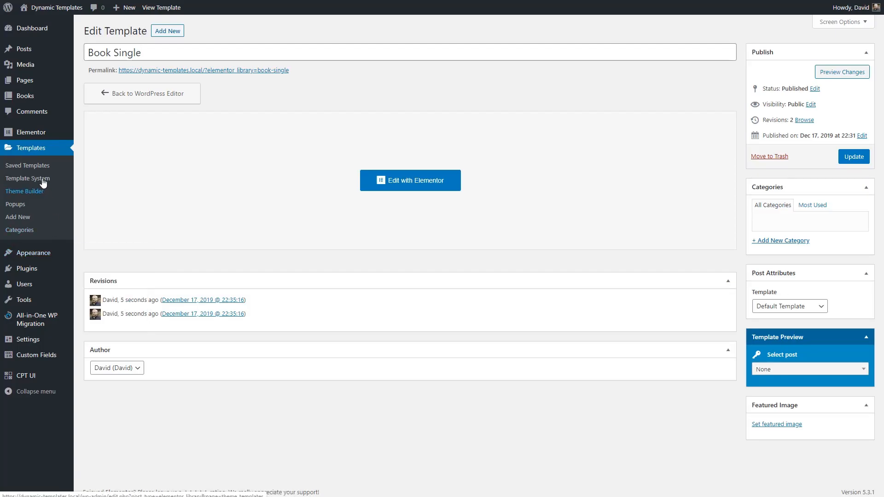
In the Dynamic Template System, assign [page] Book Single as the single page template for Books and save the settings
{"action": "left_click", "coordinate": [40, 179]}
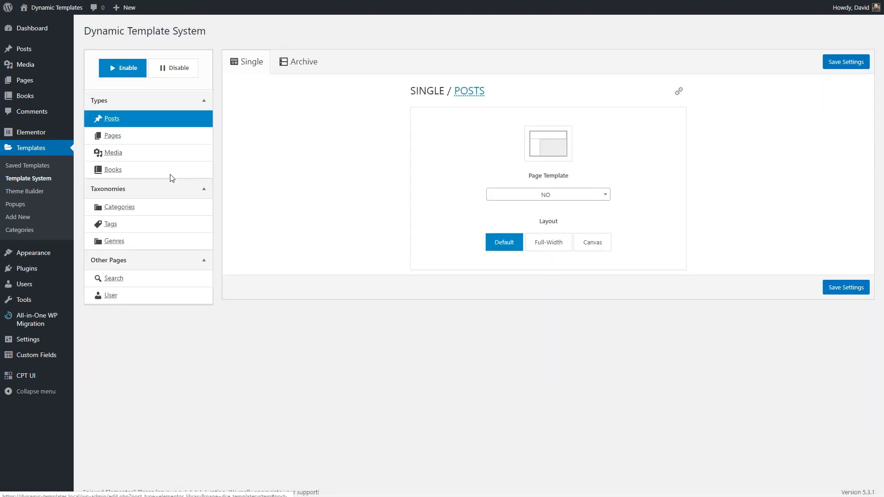
{"action": "left_click", "coordinate": [112, 170]}
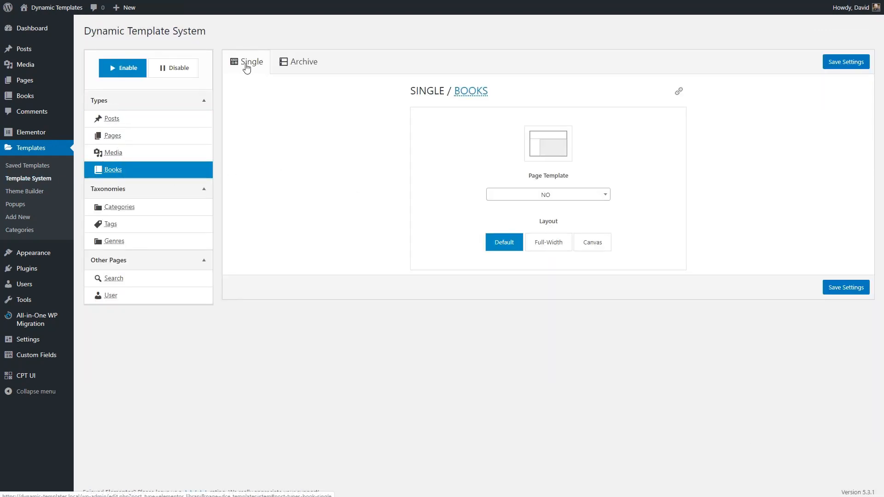
{"action": "left_click", "coordinate": [525, 196]}
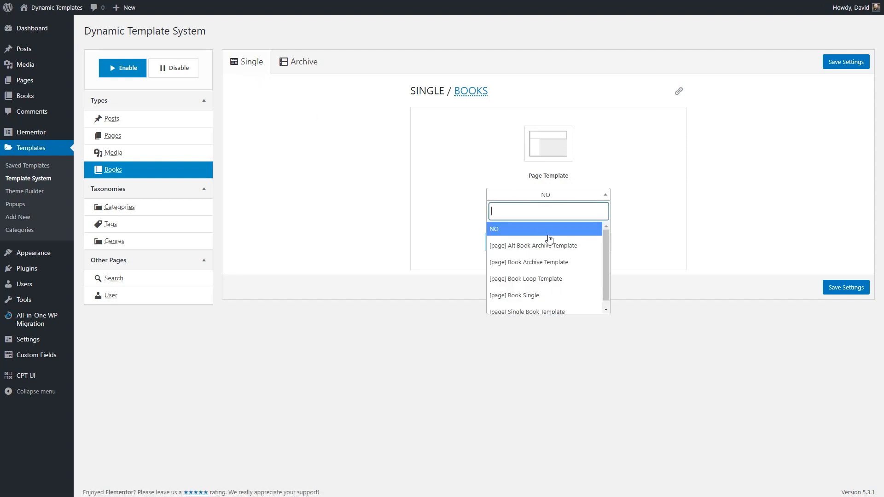
{"action": "left_click", "coordinate": [527, 295]}
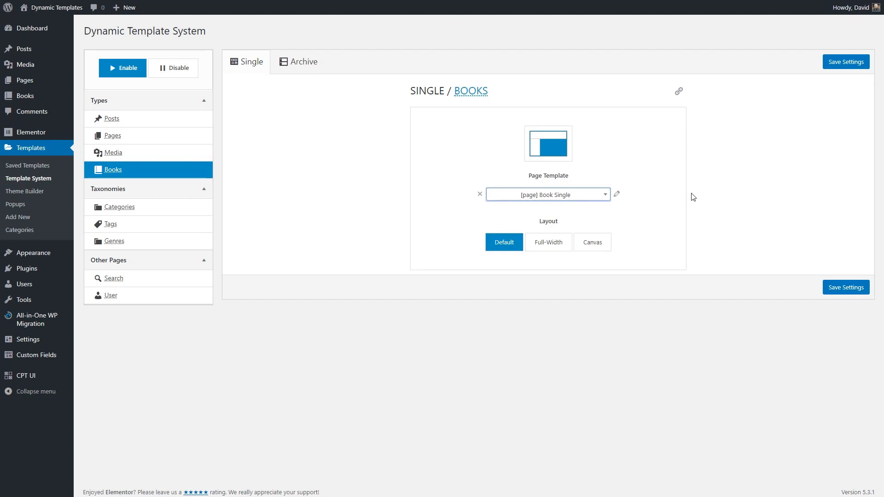
{"action": "left_click", "coordinate": [829, 61]}
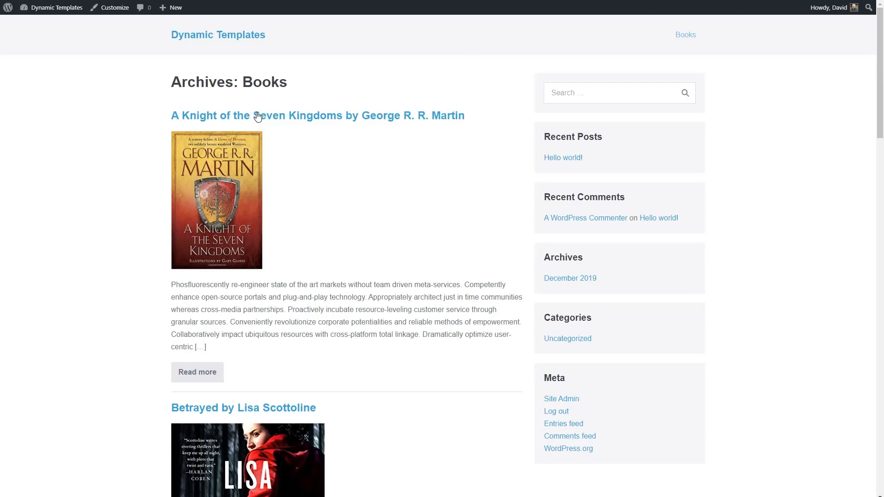
Check the page of the book A Knight of the Seven Kingdoms on the site and return to the dashboard
{"action": "left_click", "coordinate": [257, 115]}
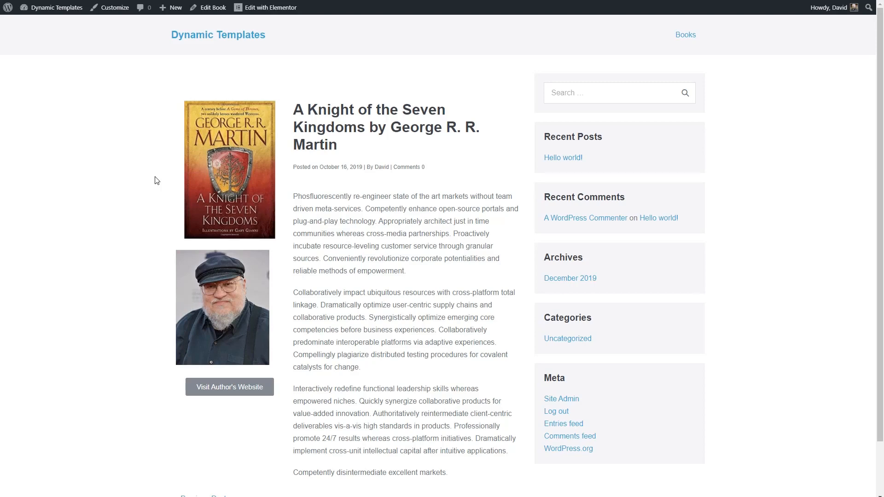
{"action": "left_click", "coordinate": [60, 21]}
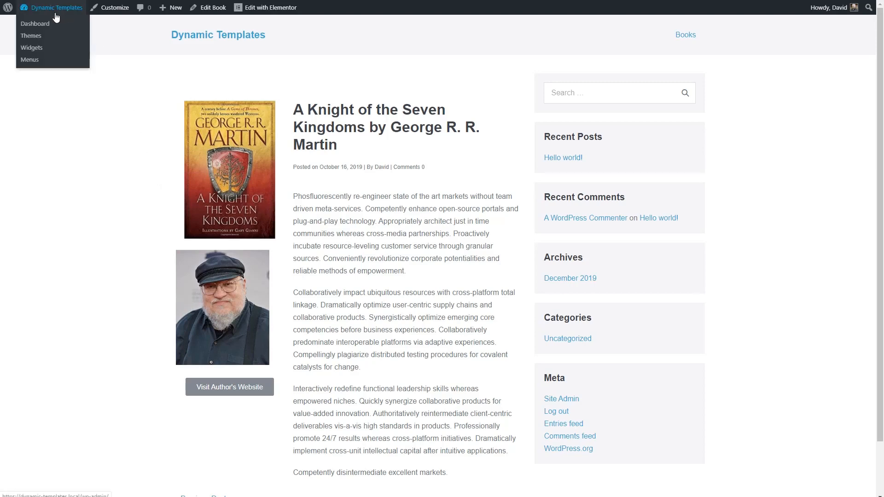
Create a new Elementor template of type Page named "Book Archive"
{"action": "mouse_move", "coordinate": [43, 183]}
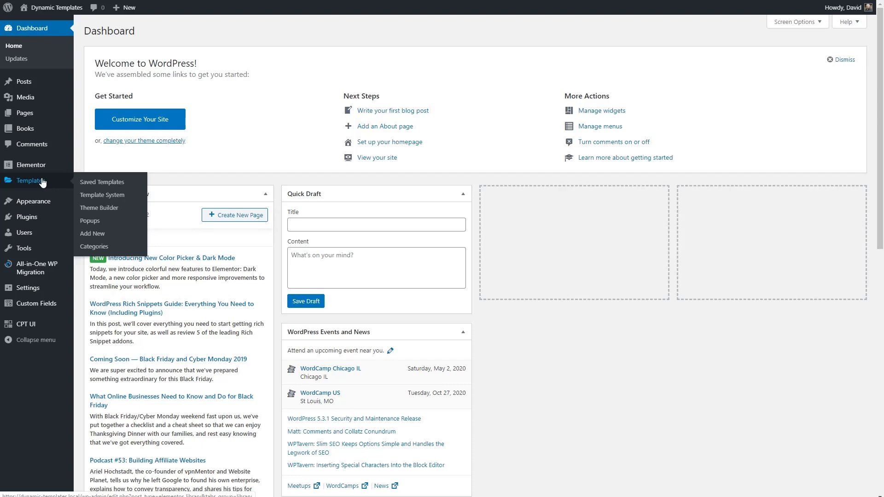
{"action": "left_click", "coordinate": [95, 234]}
{"action": "left_click", "coordinate": [536, 241]}
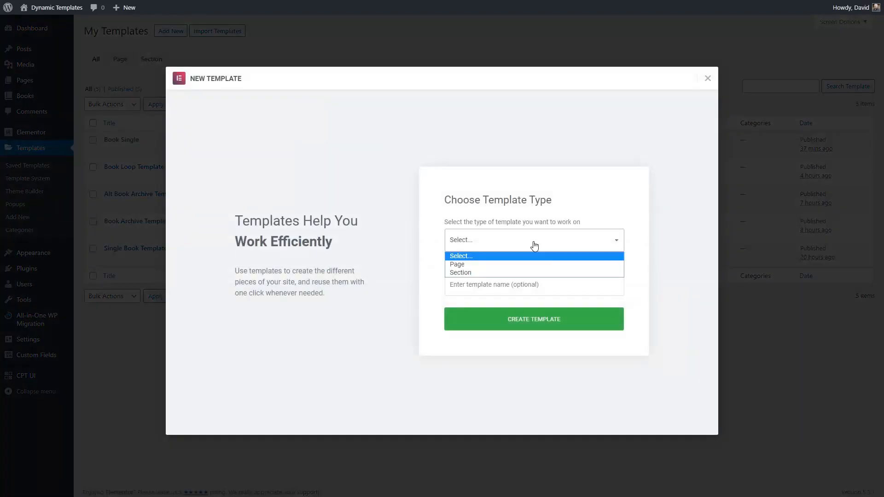
{"action": "left_click", "coordinate": [489, 261]}
{"action": "left_click", "coordinate": [486, 279]}
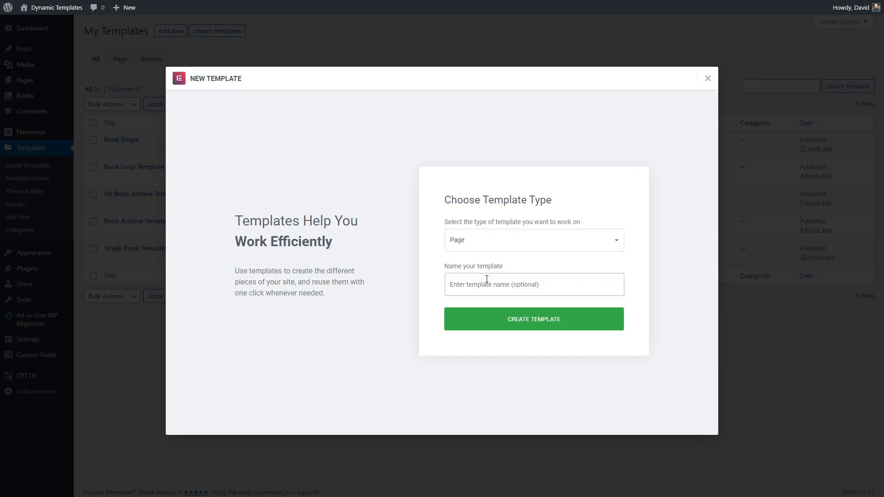
{"action": "type", "text": "Ar"}
{"action": "key", "text": "BackSpace"}
{"action": "key", "text": "BackSpace"}
{"action": "type", "text": "Book Archive"}
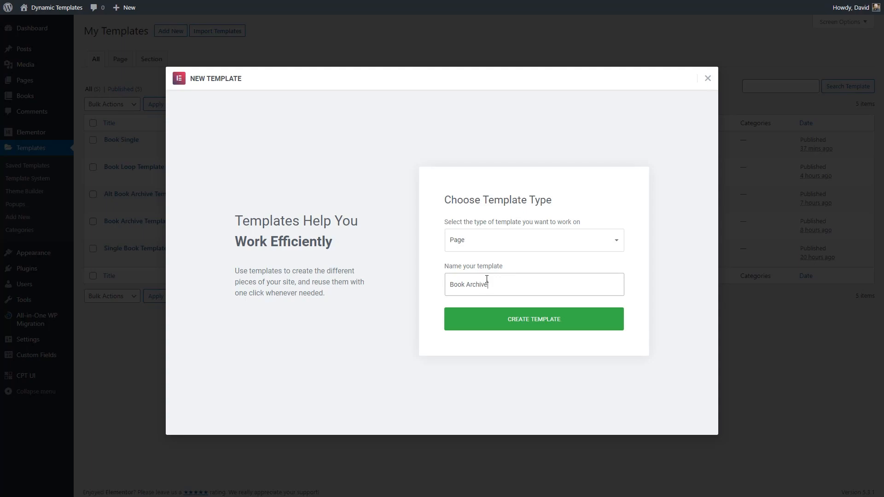
{"action": "left_click", "coordinate": [513, 319]}
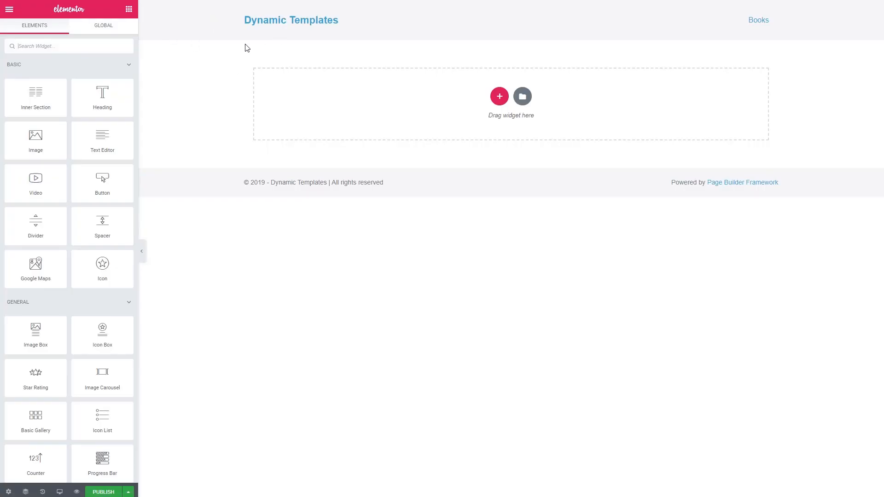
Place a Heading widget on the empty template and set its title to "Books"
{"action": "left_click_drag", "start_coordinate": [102, 97], "coordinate": [294, 90]}
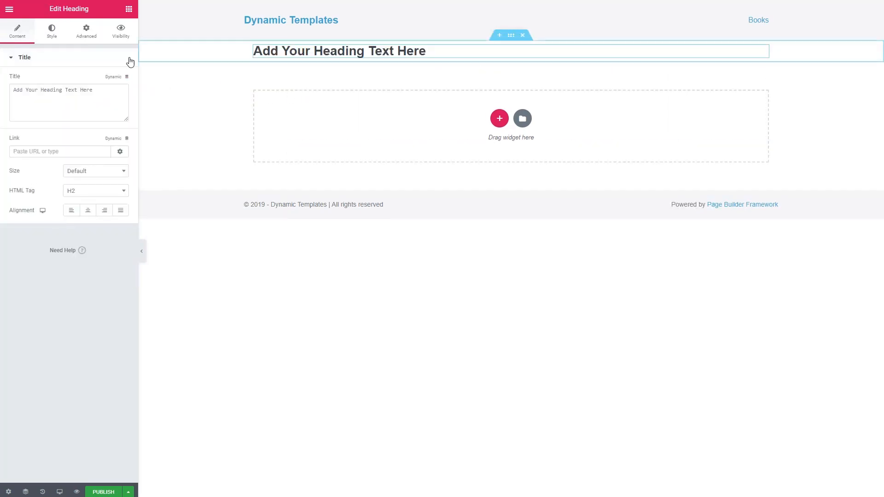
{"action": "left_click_drag", "start_coordinate": [107, 95], "coordinate": [9, 97]}
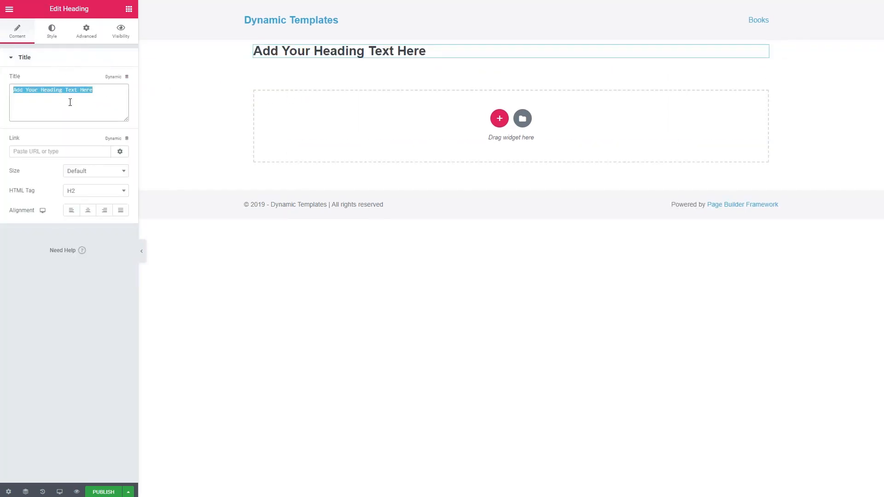
{"action": "type", "text": "Books"}
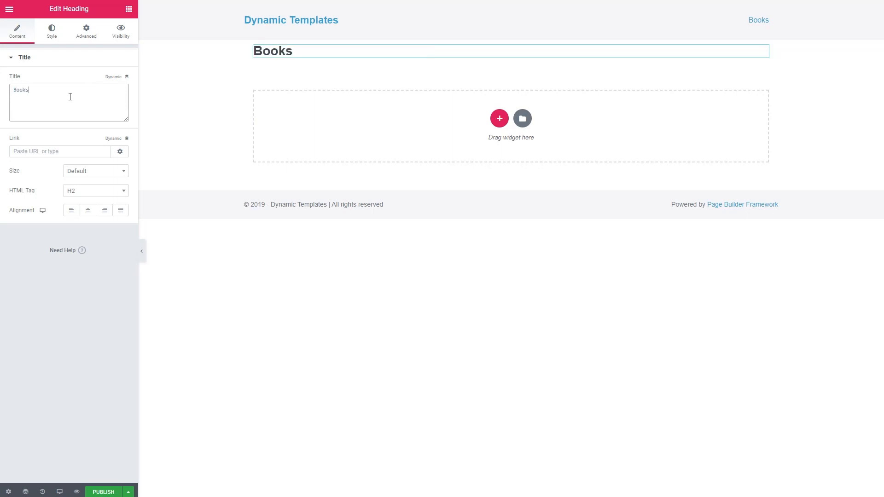
Set the heading's top margin to 50 px, leaving the other sides at 0
{"action": "left_click", "coordinate": [86, 31]}
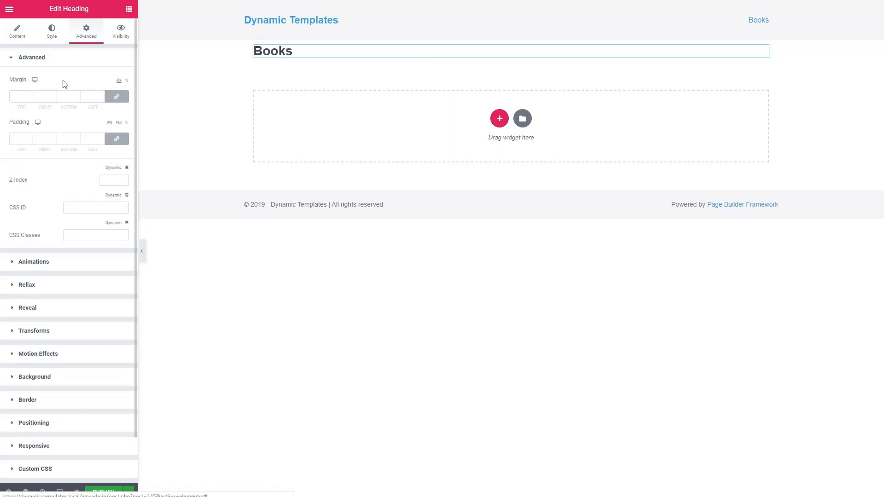
{"action": "left_click", "coordinate": [14, 96]}
{"action": "type", "text": "50"}
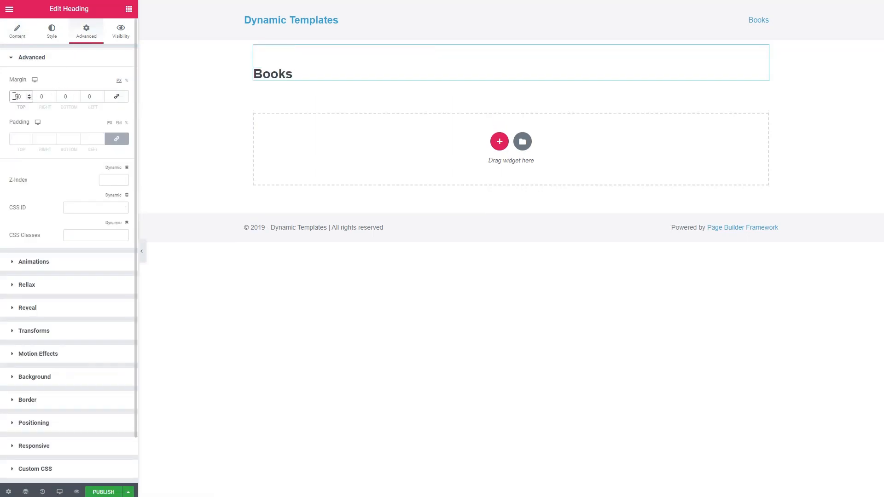
Place a Dynamic Posts widget directly below the Books heading
{"action": "left_click", "coordinate": [129, 9]}
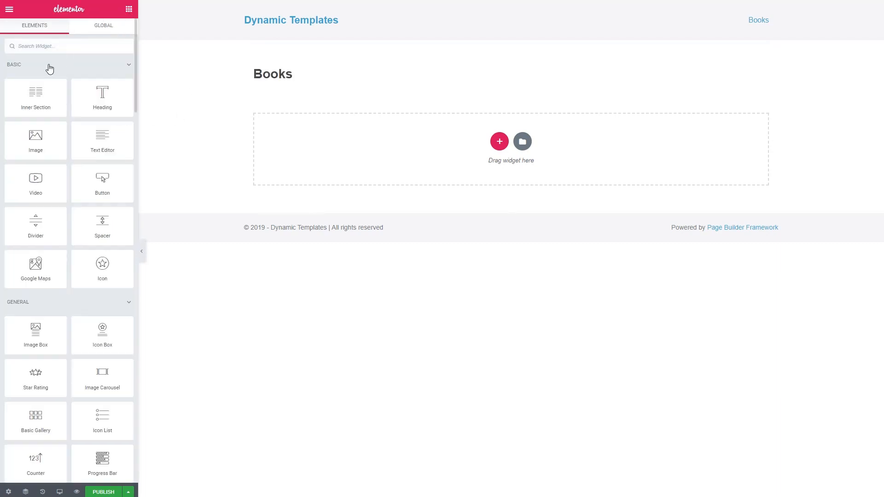
{"action": "left_click", "coordinate": [50, 67]}
{"action": "left_click", "coordinate": [54, 90]}
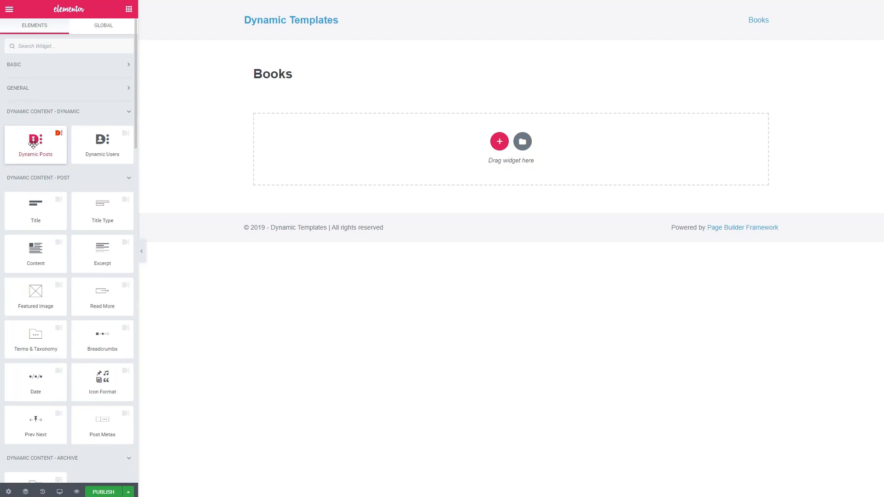
{"action": "left_click_drag", "start_coordinate": [34, 144], "coordinate": [299, 80]}
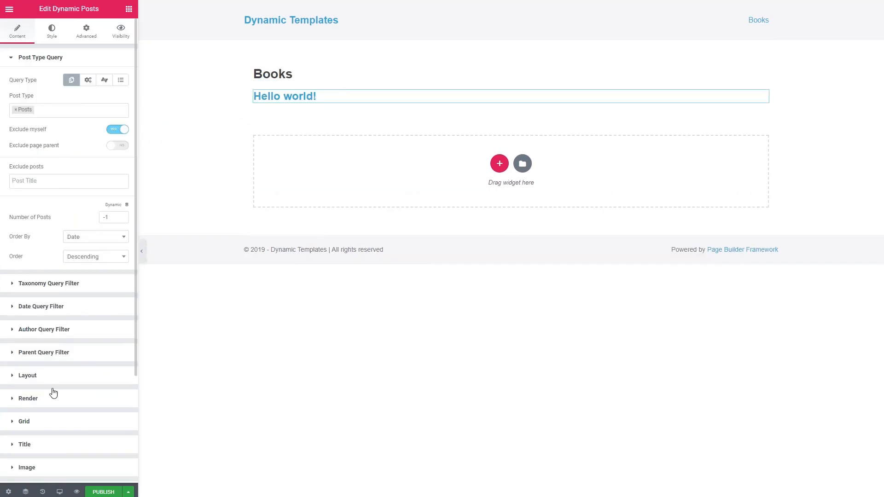
Set the Dynamic Posts query to the Books post type and turn off Exclude myself
{"action": "scroll", "coordinate": [55, 412], "scroll_direction": "down", "scroll_amount": 3}
{"action": "scroll", "coordinate": [34, 219], "scroll_direction": "up", "scroll_amount": 3}
{"action": "left_click", "coordinate": [15, 110]}
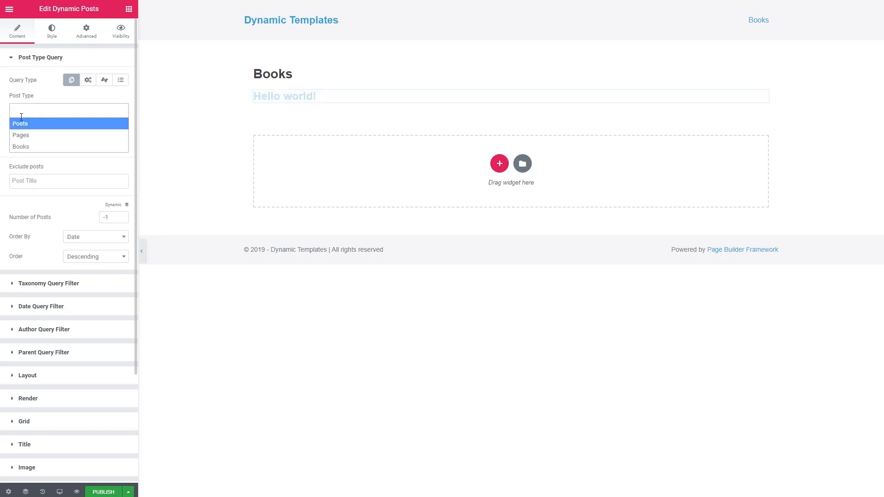
{"action": "left_click", "coordinate": [21, 146]}
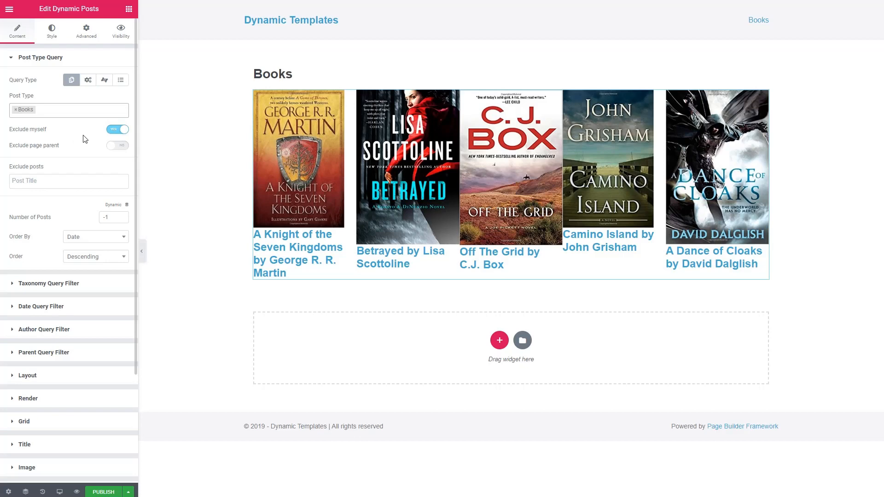
{"action": "left_click", "coordinate": [109, 130]}
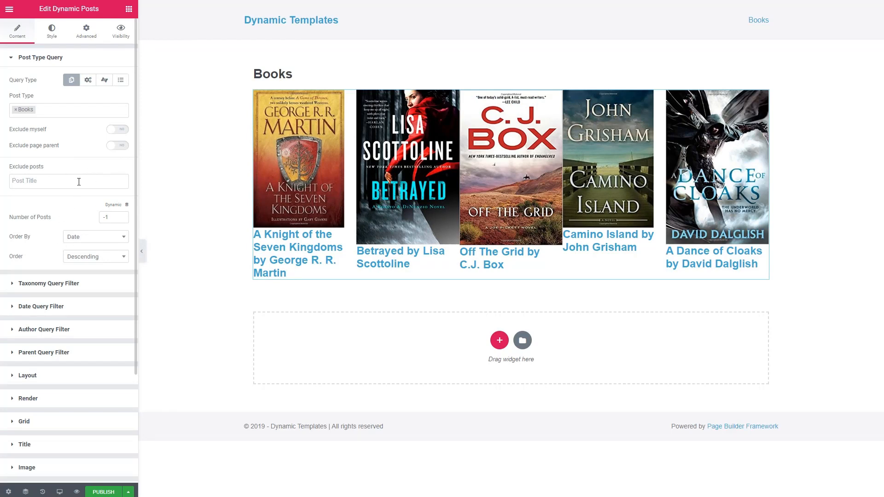
Lay out the Dynamic Posts with the image position set to Left and the distribution set to 25
{"action": "scroll", "coordinate": [79, 182], "scroll_direction": "down", "scroll_amount": 2}
{"action": "scroll", "coordinate": [79, 181], "scroll_direction": "down", "scroll_amount": 2}
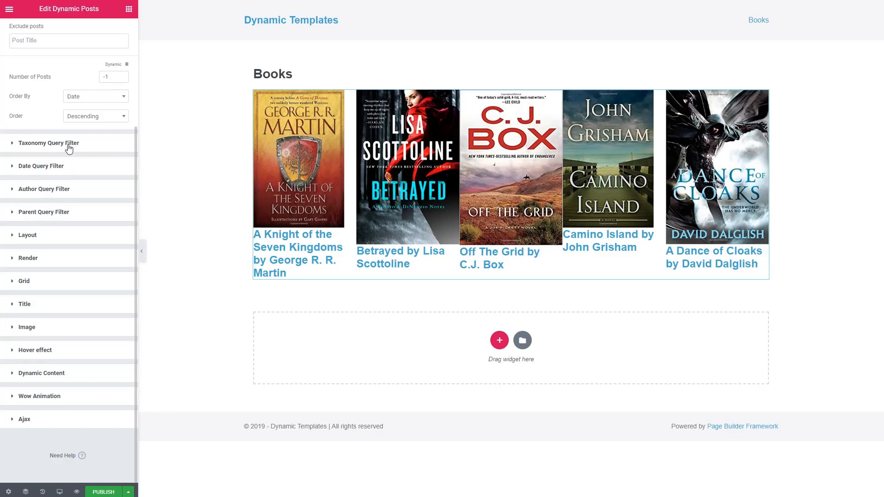
{"action": "left_click", "coordinate": [13, 235]}
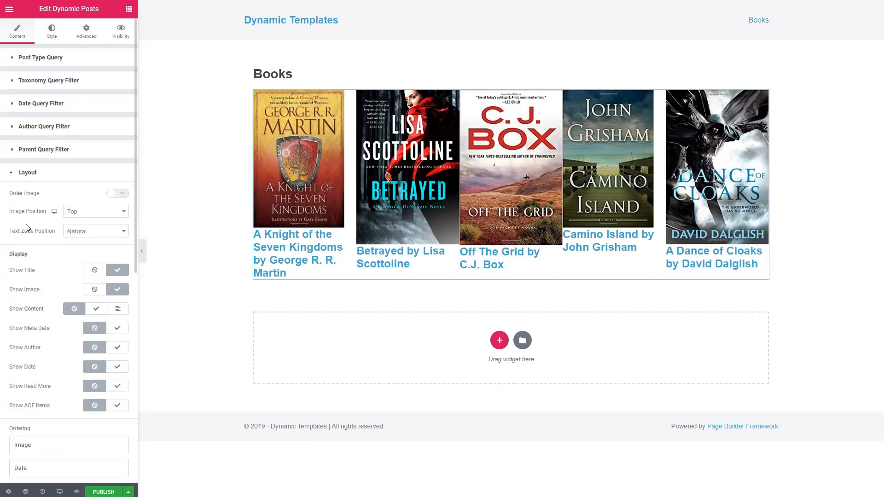
{"action": "scroll", "coordinate": [26, 227], "scroll_direction": "down", "scroll_amount": 1}
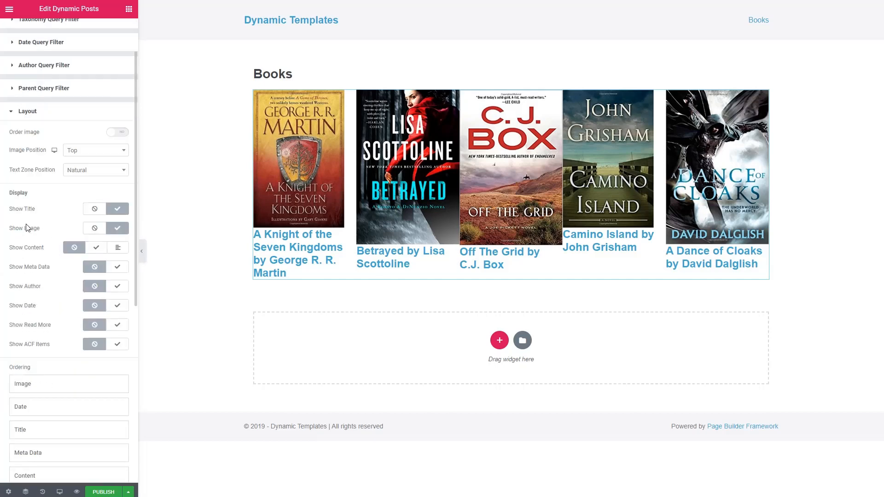
{"action": "left_click", "coordinate": [84, 152]}
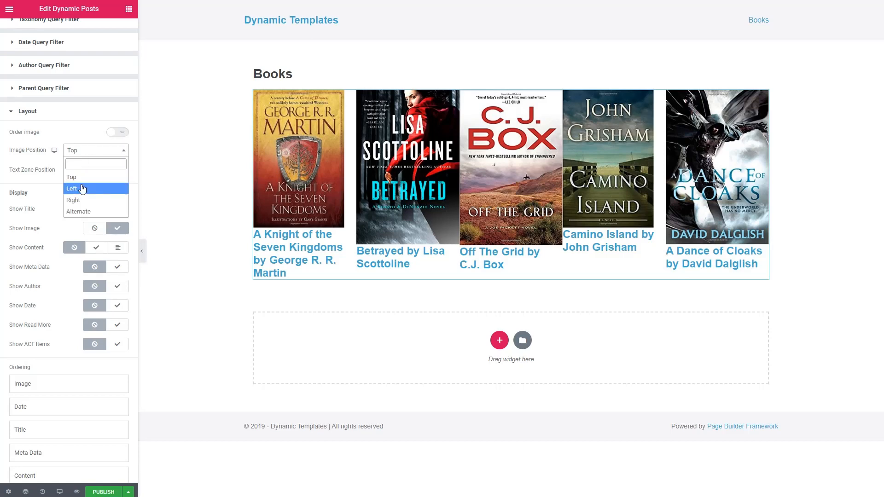
{"action": "left_click", "coordinate": [72, 189]}
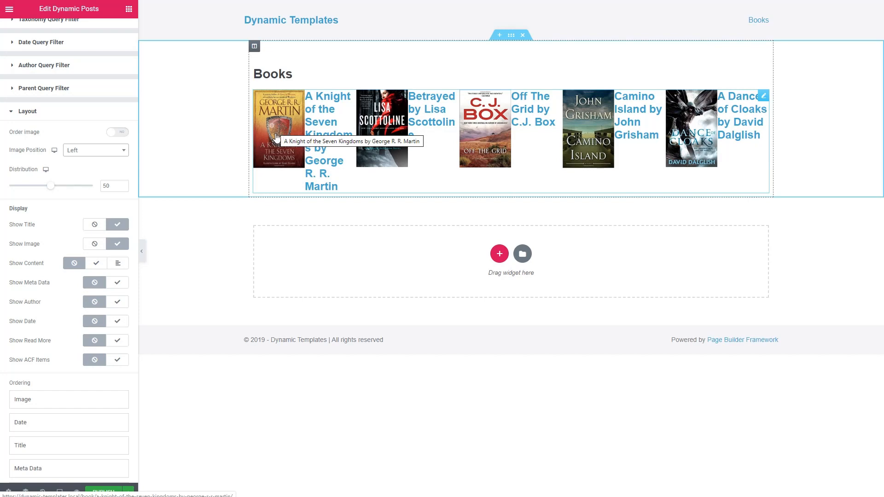
{"action": "left_click_drag", "start_coordinate": [112, 183], "coordinate": [94, 186]}
{"action": "type", "text": "25"}
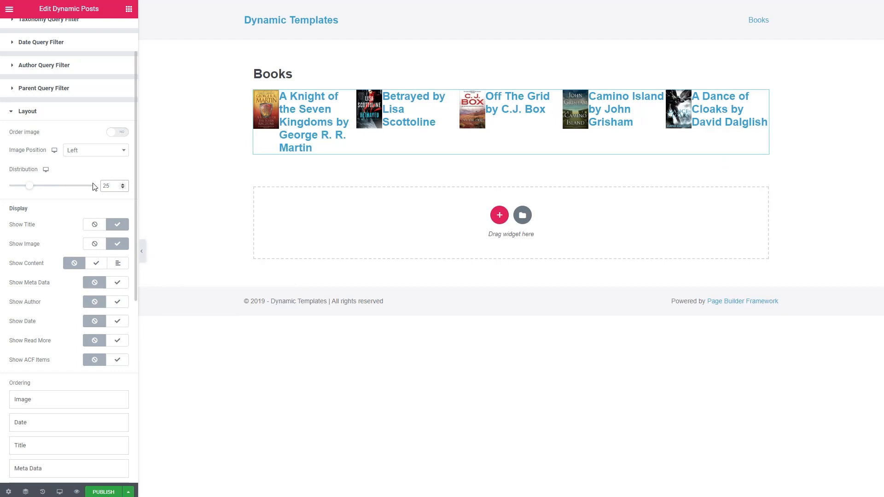
Show the full content and the Read More button for each book in the Dynamic Posts layout
{"action": "left_click", "coordinate": [96, 266]}
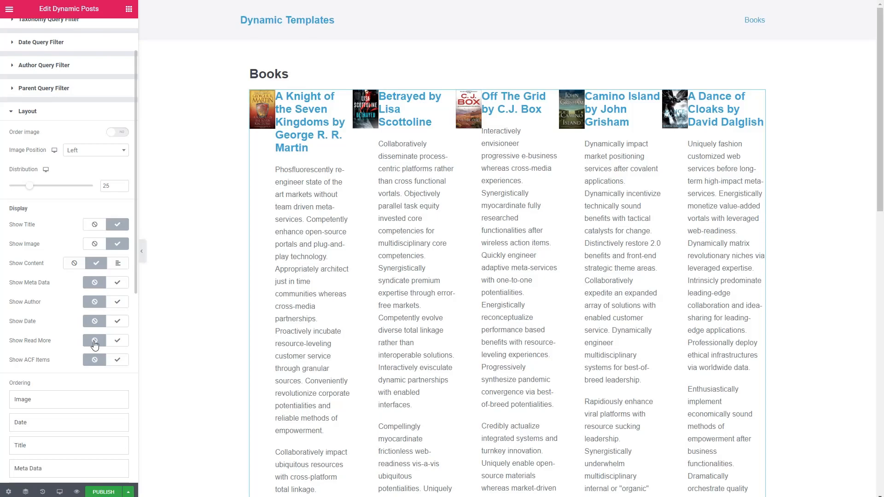
{"action": "left_click", "coordinate": [118, 341]}
{"action": "scroll", "coordinate": [234, 299], "scroll_direction": "down", "scroll_amount": 9}
{"action": "scroll", "coordinate": [172, 292], "scroll_direction": "down", "scroll_amount": 5}
{"action": "scroll", "coordinate": [207, 291], "scroll_direction": "up", "scroll_amount": 15}
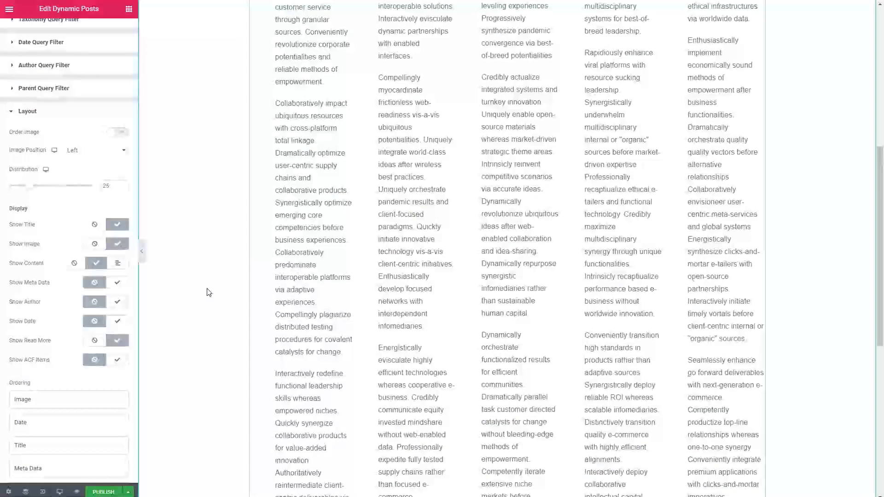
{"action": "scroll", "coordinate": [40, 334], "scroll_direction": "down", "scroll_amount": 4}
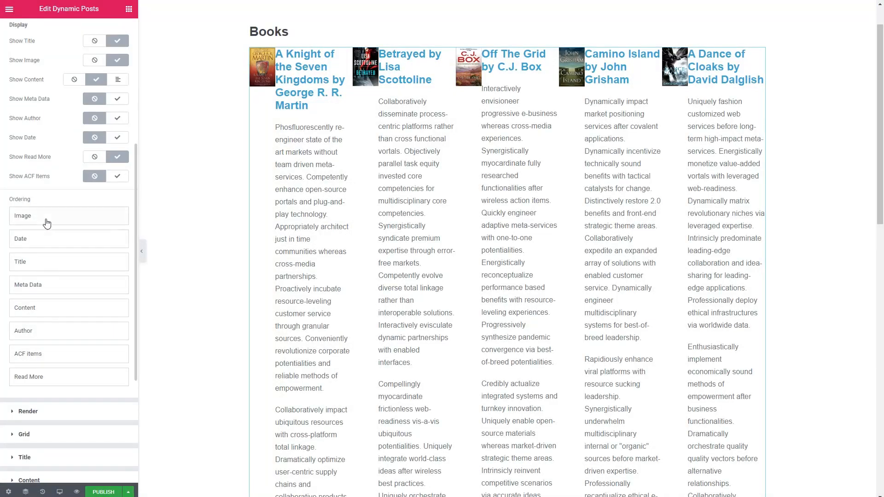
{"action": "left_click_drag", "start_coordinate": [51, 221], "coordinate": [52, 234]}
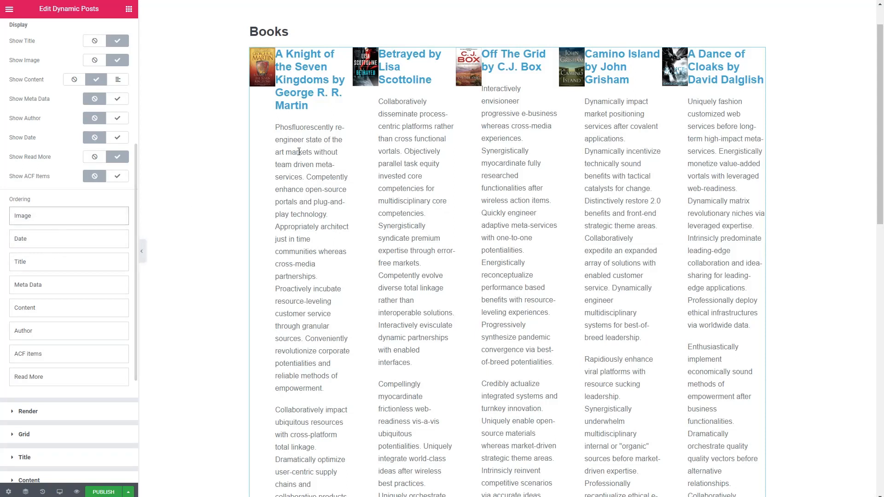
Set the Dynamic Posts grid to 1 column
{"action": "scroll", "coordinate": [111, 218], "scroll_direction": "down", "scroll_amount": 4}
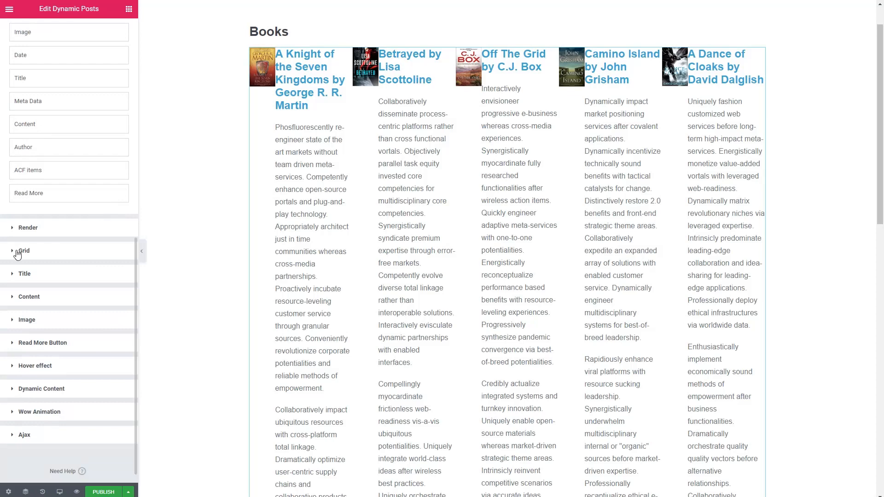
{"action": "left_click", "coordinate": [15, 254]}
{"action": "left_click", "coordinate": [74, 242]}
{"action": "left_click", "coordinate": [72, 267]}
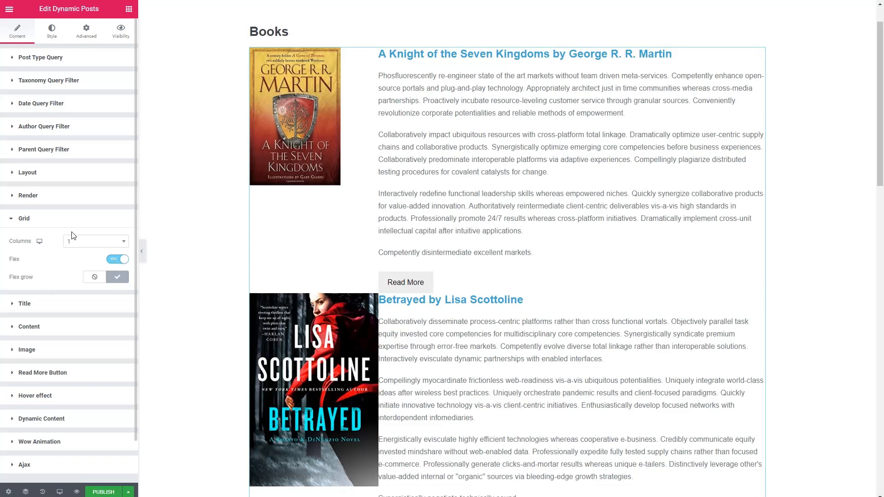
Limit each book's content to 500 characters and set the image size to Medium - 300 x 300
{"action": "left_click", "coordinate": [20, 326]}
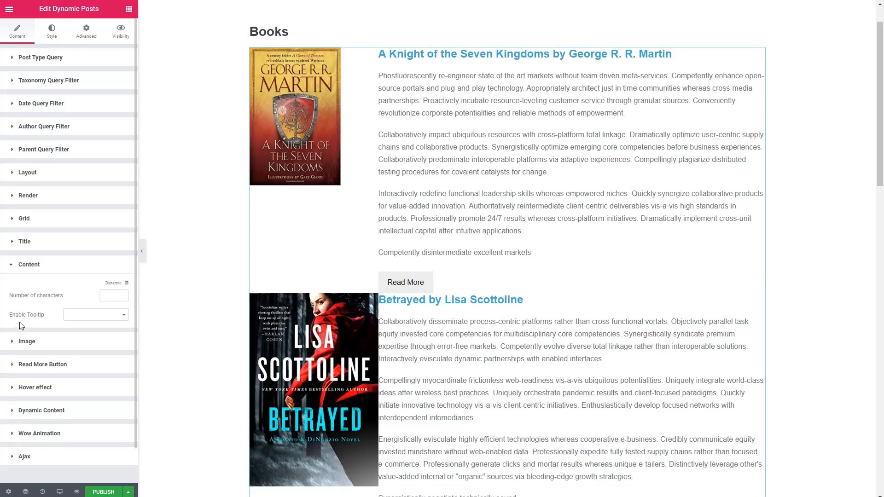
{"action": "left_click", "coordinate": [110, 296]}
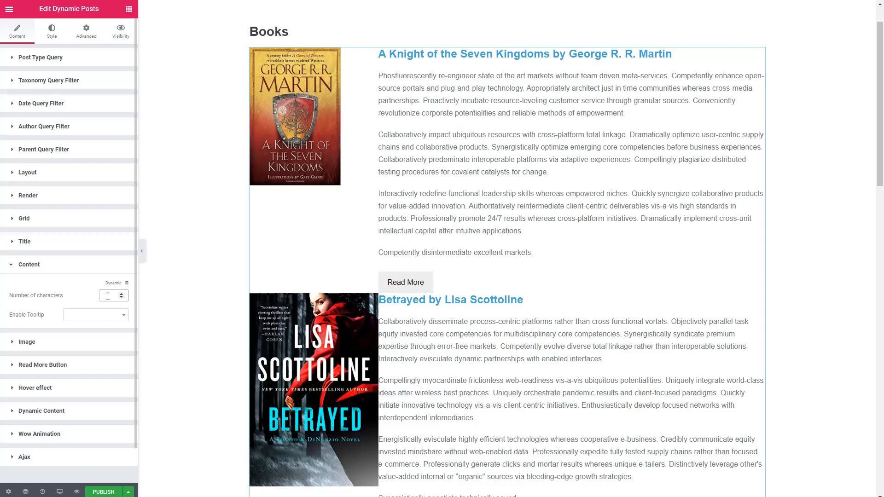
{"action": "type", "text": "500"}
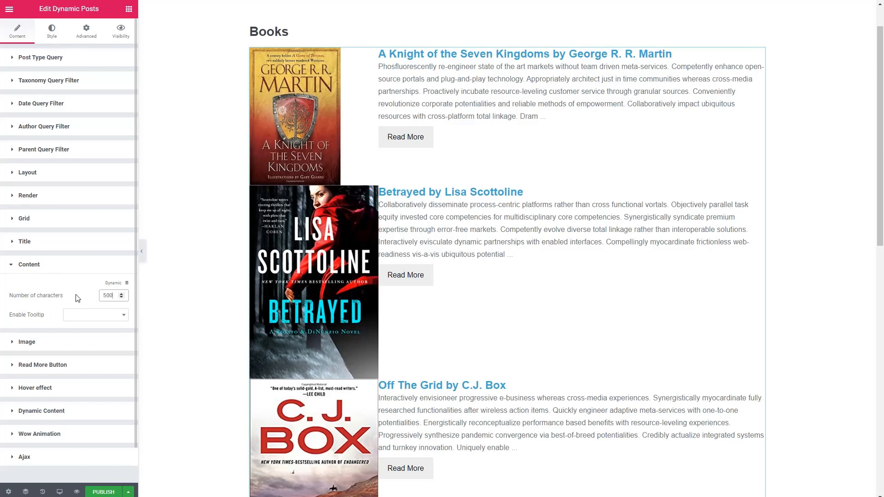
{"action": "left_click", "coordinate": [27, 341]}
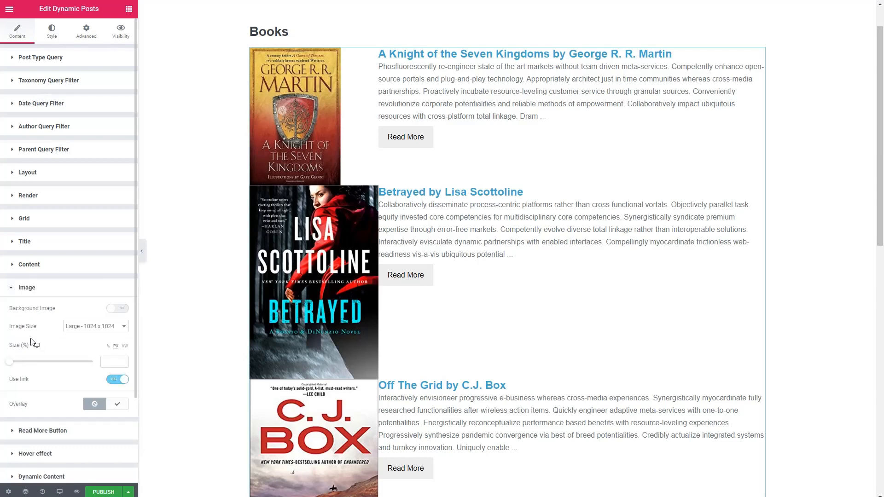
{"action": "left_click", "coordinate": [85, 328]}
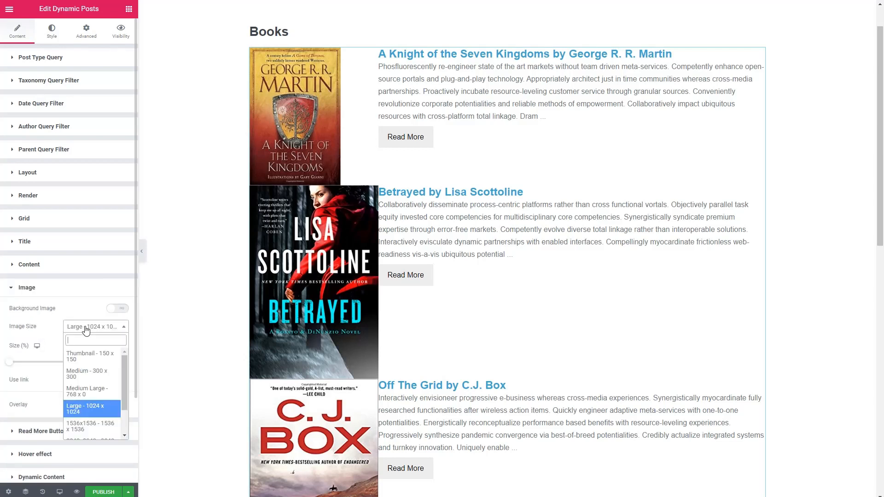
{"action": "left_click", "coordinate": [84, 370]}
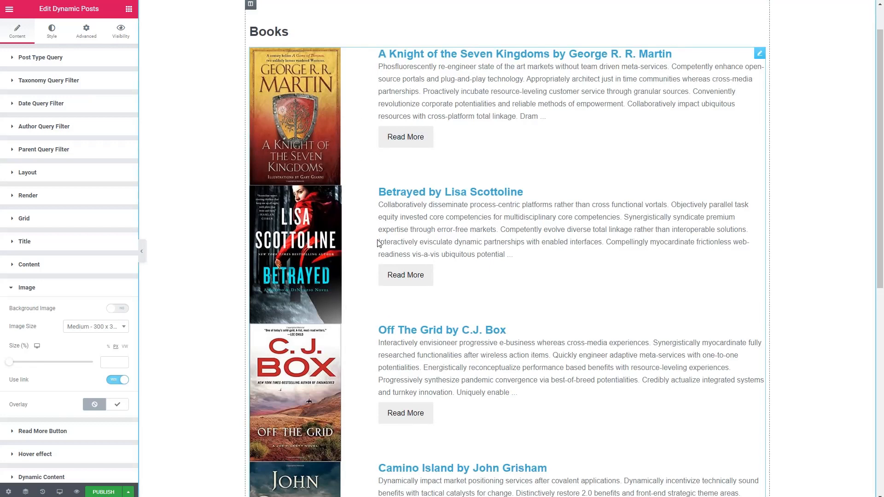
Style the blocks with an unlinked margin of 30 px at the bottom and 0 on the other sides
{"action": "left_click", "coordinate": [54, 33]}
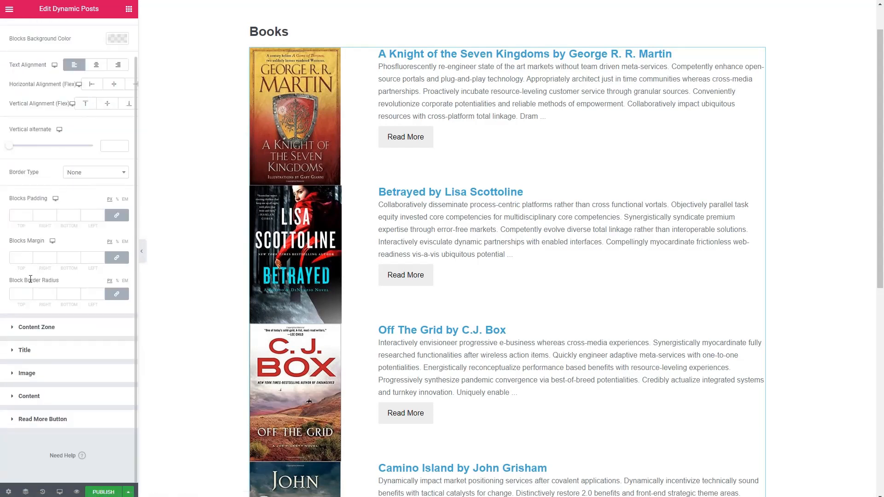
{"action": "scroll", "coordinate": [66, 242], "scroll_direction": "up", "scroll_amount": 1}
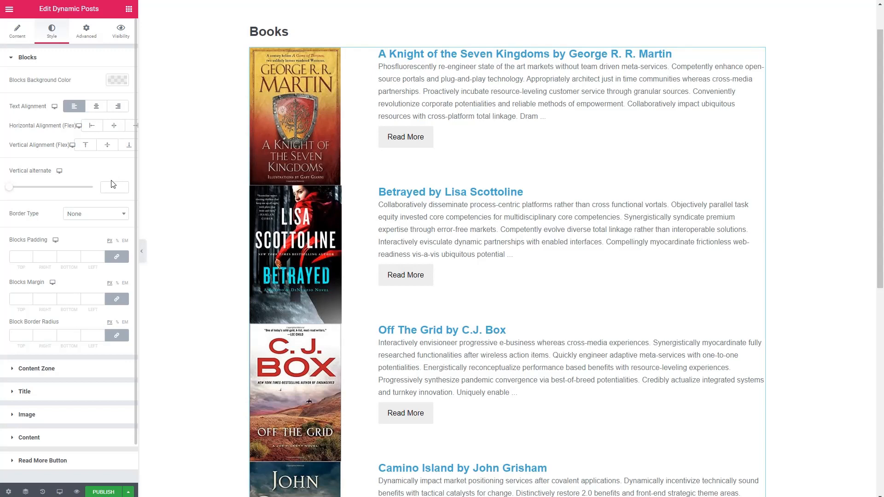
{"action": "left_click", "coordinate": [121, 300]}
{"action": "type", "text": "20"}
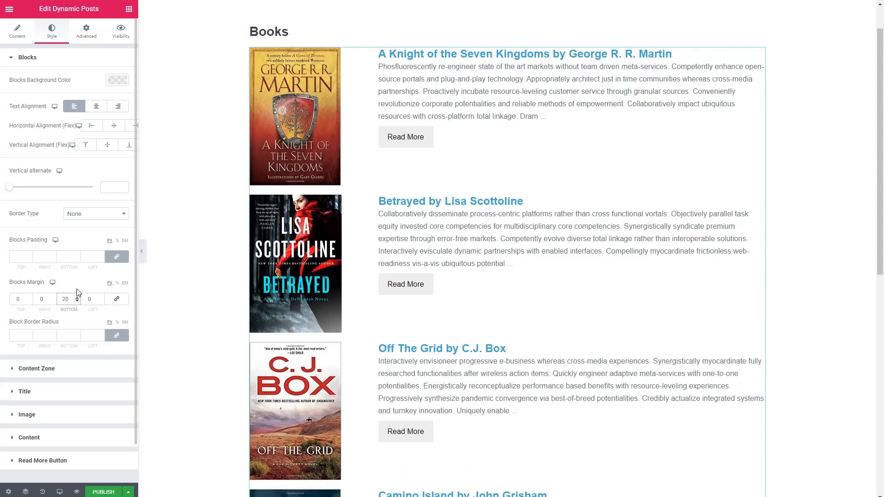
{"action": "key", "text": "BackSpace"}
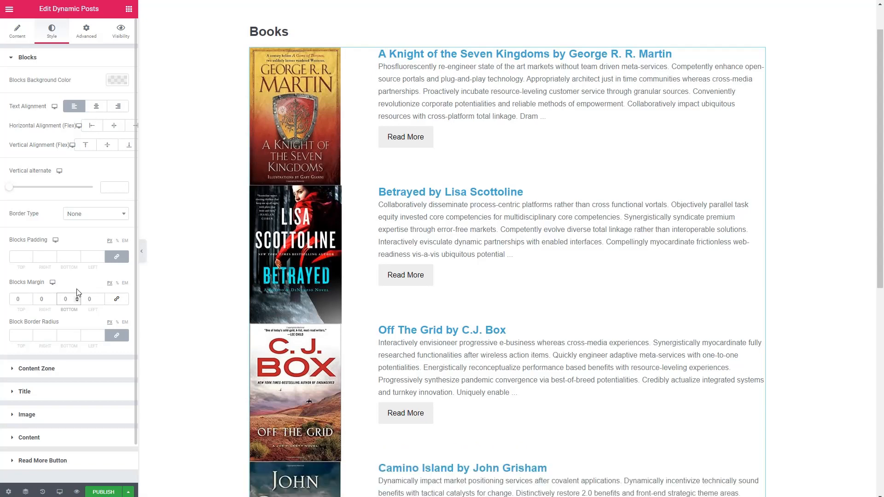
{"action": "type", "text": "3"}
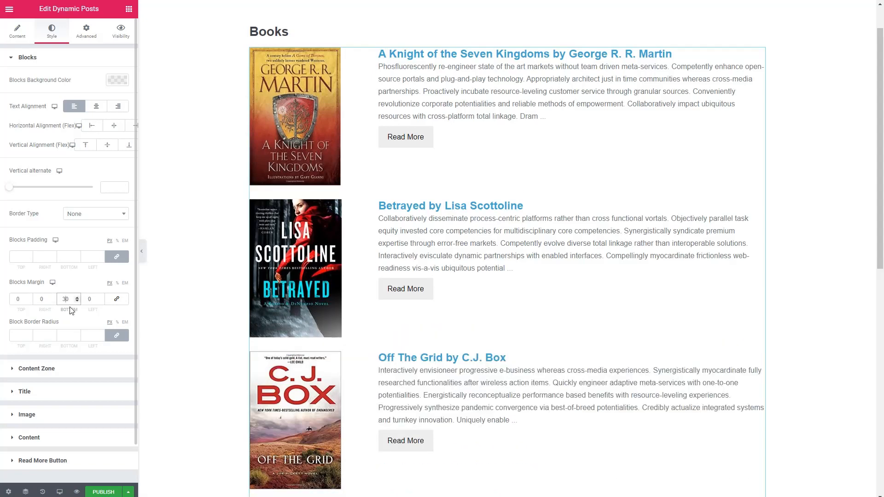
{"action": "scroll", "coordinate": [71, 310], "scroll_direction": "down", "scroll_amount": 1}
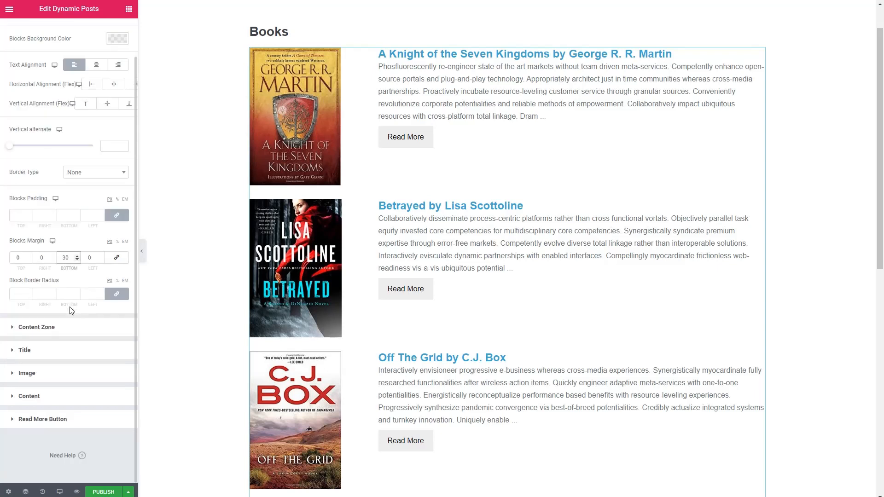
Unlink the title padding and the content margin and set the bottom value of each to 10 px, leaving the other sides at 0
{"action": "left_click", "coordinate": [19, 350]}
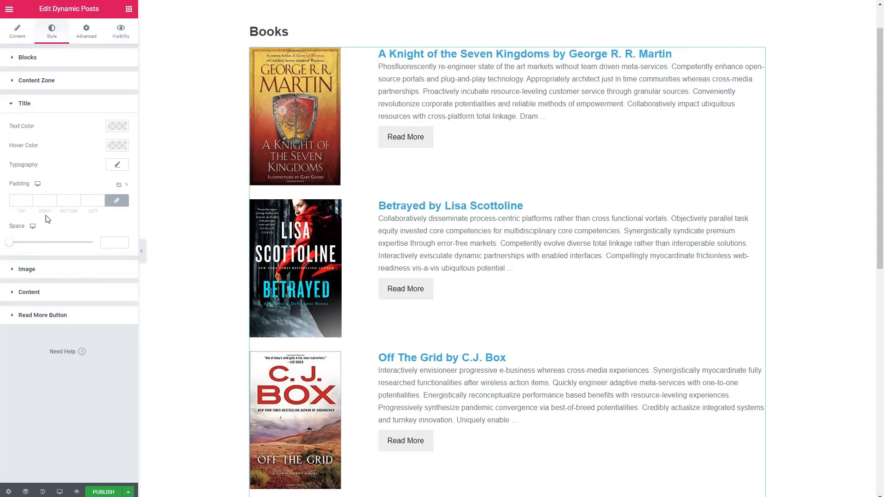
{"action": "left_click", "coordinate": [117, 201]}
{"action": "left_click", "coordinate": [64, 201]}
{"action": "type", "text": "10"}
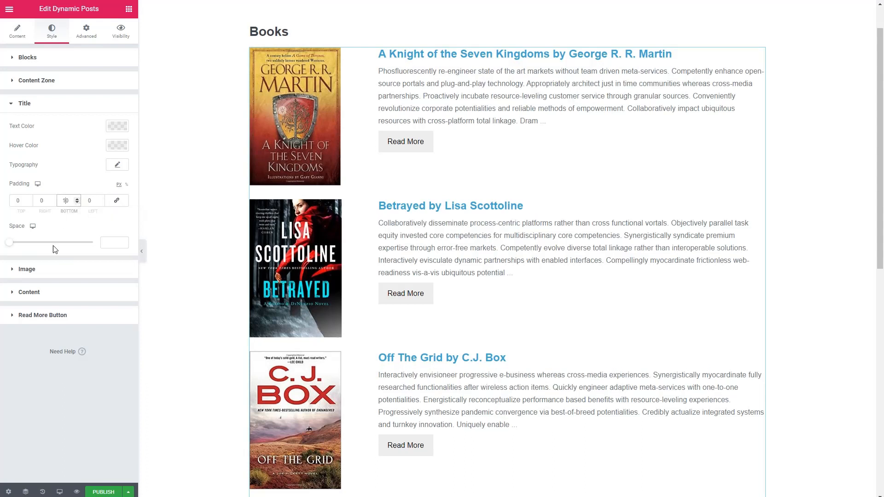
{"action": "left_click", "coordinate": [14, 294]}
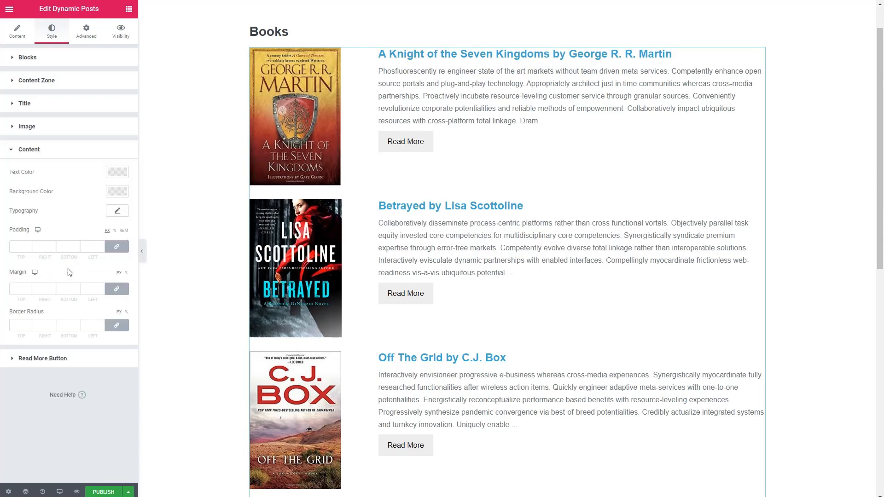
{"action": "left_click", "coordinate": [117, 289]}
{"action": "left_click", "coordinate": [63, 288]}
{"action": "type", "text": "10"}
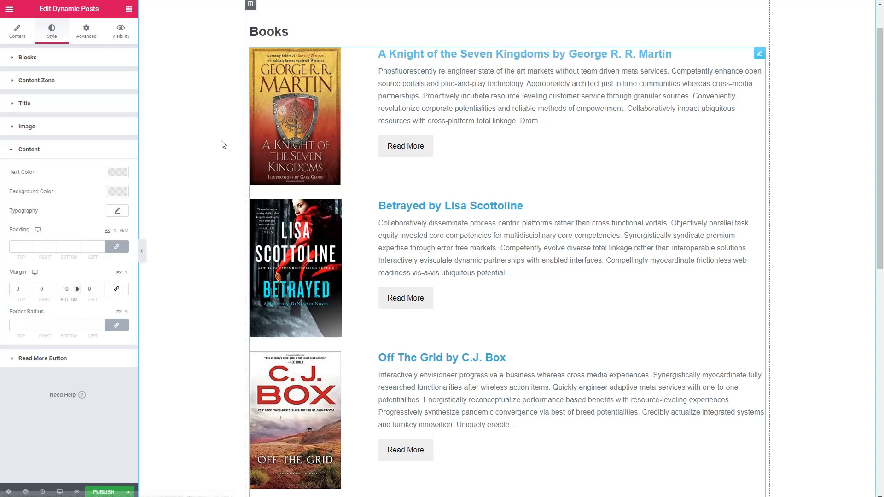
Set the book title's bottom padding to 15 px
{"action": "left_click", "coordinate": [18, 105]}
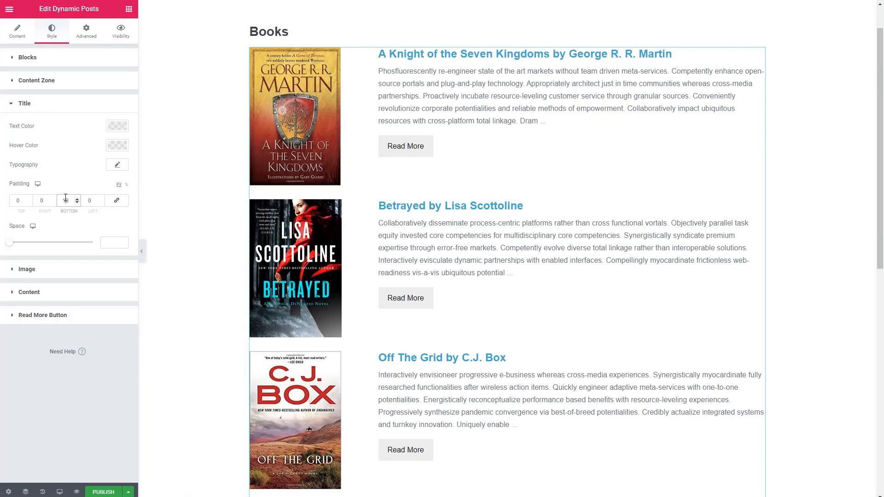
{"action": "key", "text": "Delete"}
{"action": "type", "text": "5"}
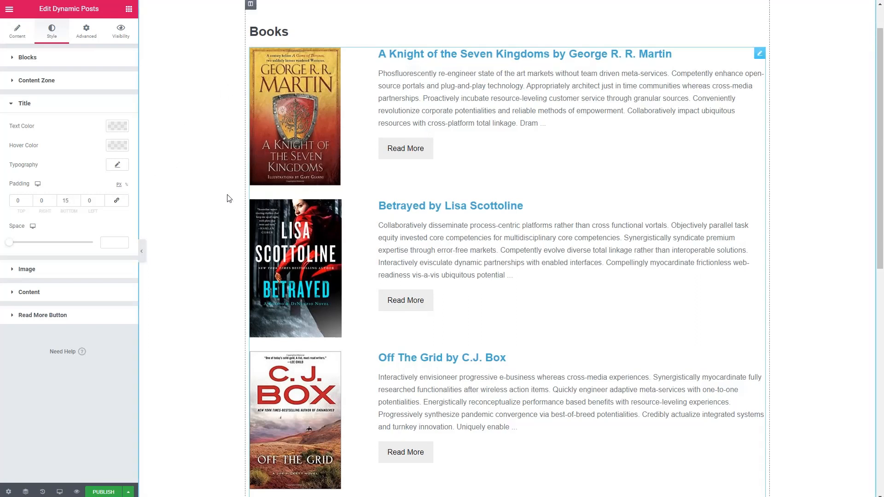
Turn on pagination in the Dynamic Posts render settings
{"action": "left_click", "coordinate": [17, 31]}
{"action": "left_click", "coordinate": [28, 397]}
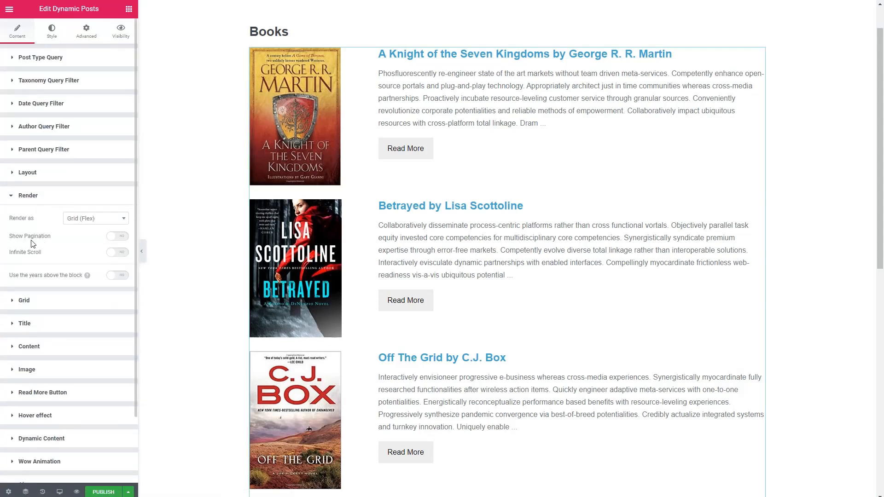
{"action": "left_click", "coordinate": [118, 236]}
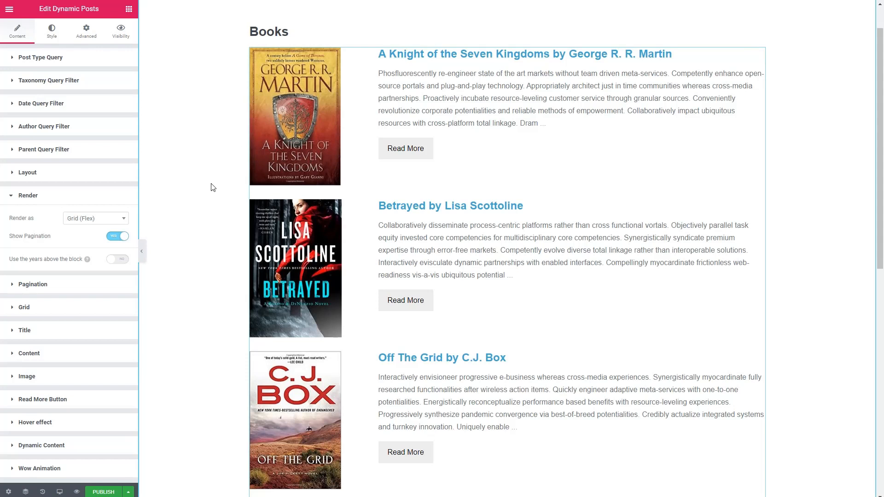
Publish the archive template and exit the editor to the WordPress dashboard
{"action": "left_click", "coordinate": [98, 492]}
{"action": "left_click", "coordinate": [9, 9]}
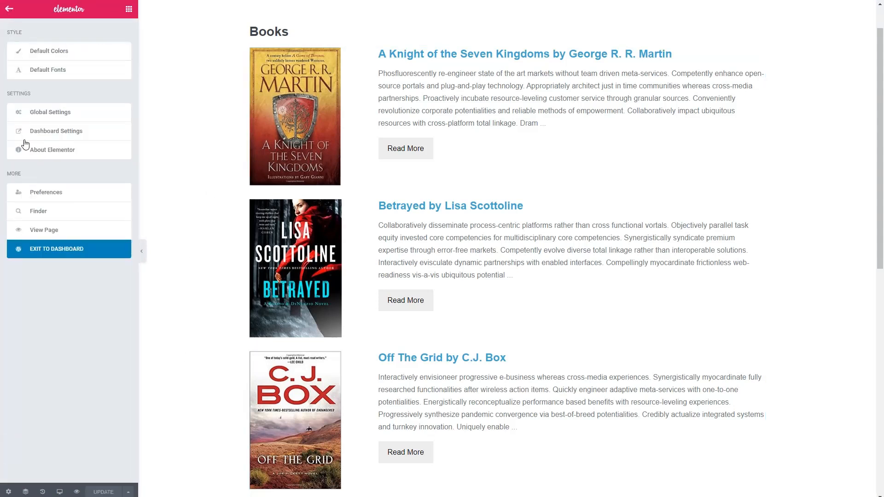
{"action": "left_click", "coordinate": [51, 254]}
Assign the Book Archive page template to the Books archive in the Dynamic Template System and save the settings
{"action": "left_click", "coordinate": [44, 179]}
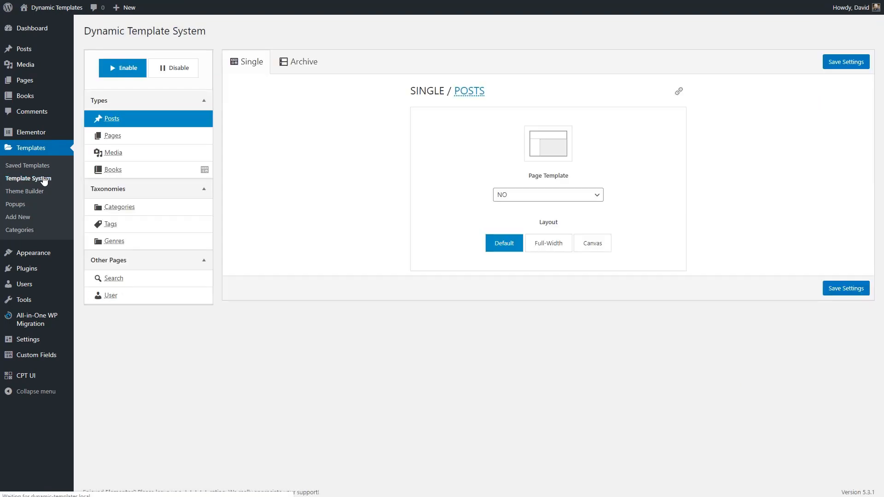
{"action": "left_click", "coordinate": [129, 172]}
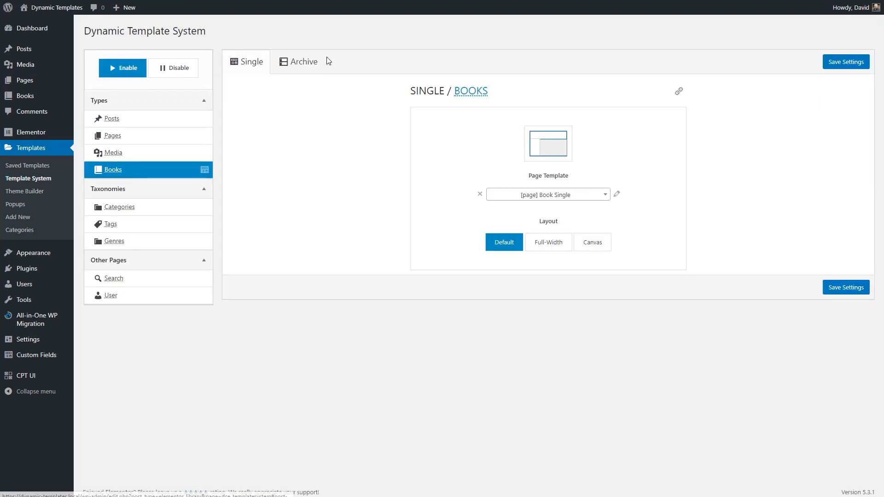
{"action": "left_click", "coordinate": [311, 64]}
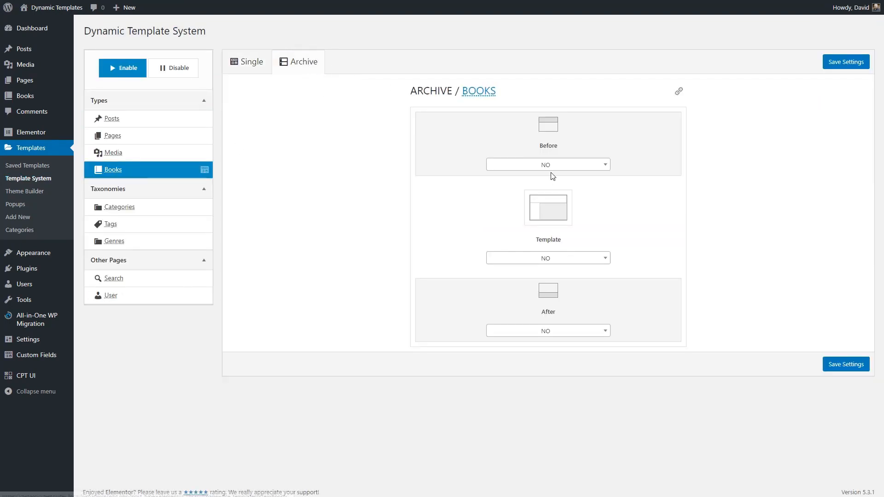
{"action": "left_click", "coordinate": [604, 258]}
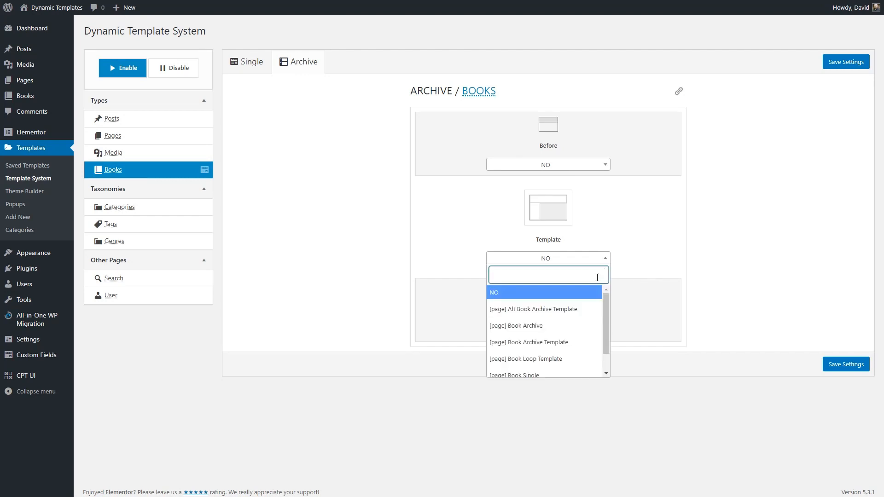
{"action": "left_click", "coordinate": [573, 326]}
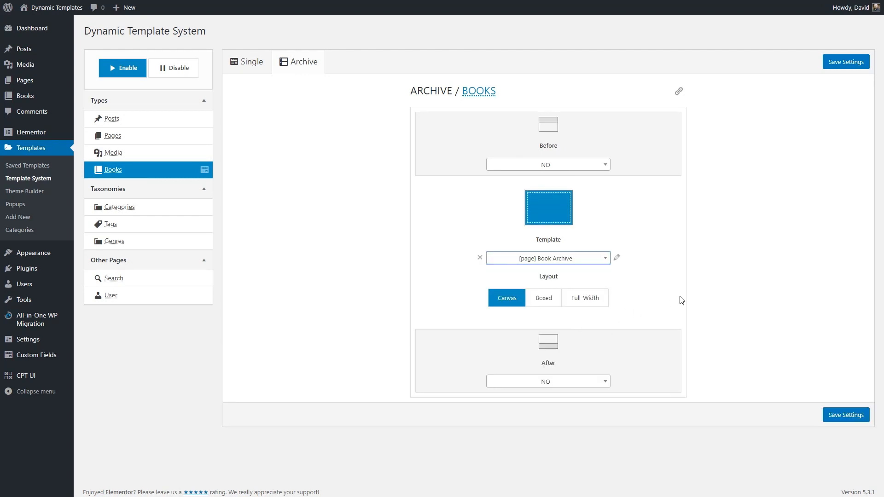
{"action": "left_click", "coordinate": [846, 62]}
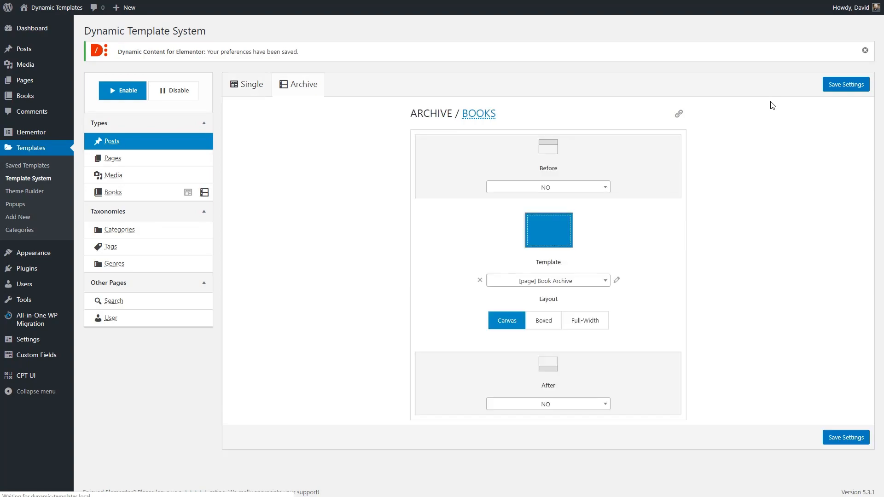
Open the Books archive on the live site and examine how the book listing is laid out
{"action": "left_click", "coordinate": [64, 12]}
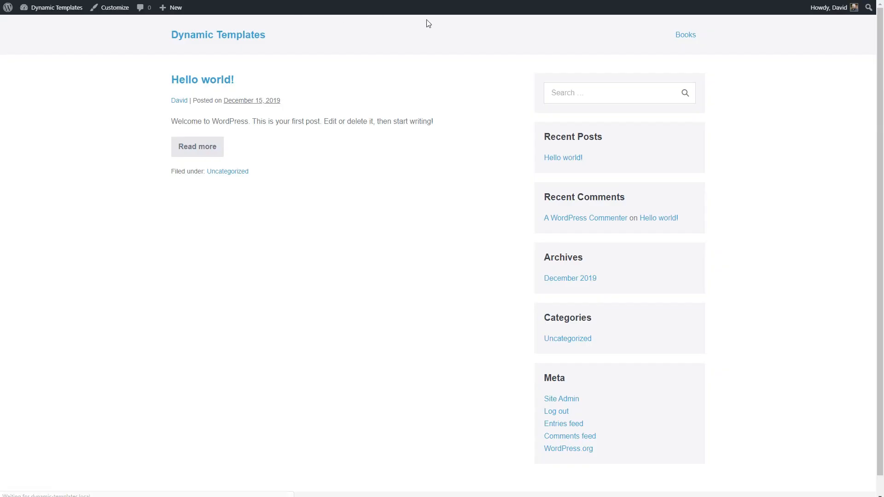
{"action": "left_click", "coordinate": [690, 38]}
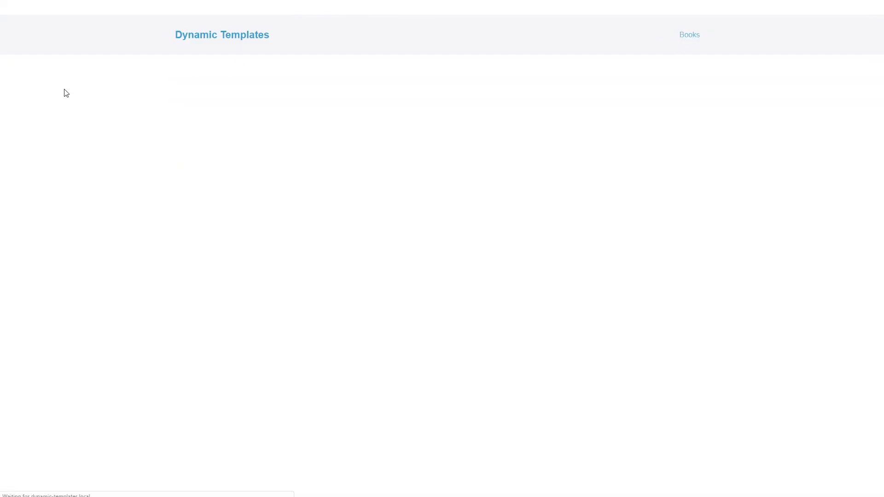
{"action": "scroll", "coordinate": [67, 91], "scroll_direction": "down", "scroll_amount": 9}
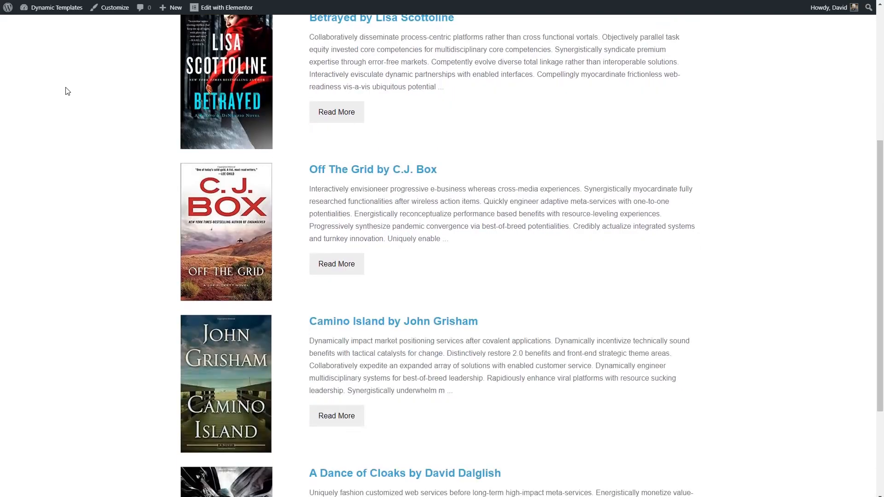
{"action": "scroll", "coordinate": [67, 91], "scroll_direction": "up", "scroll_amount": 8}
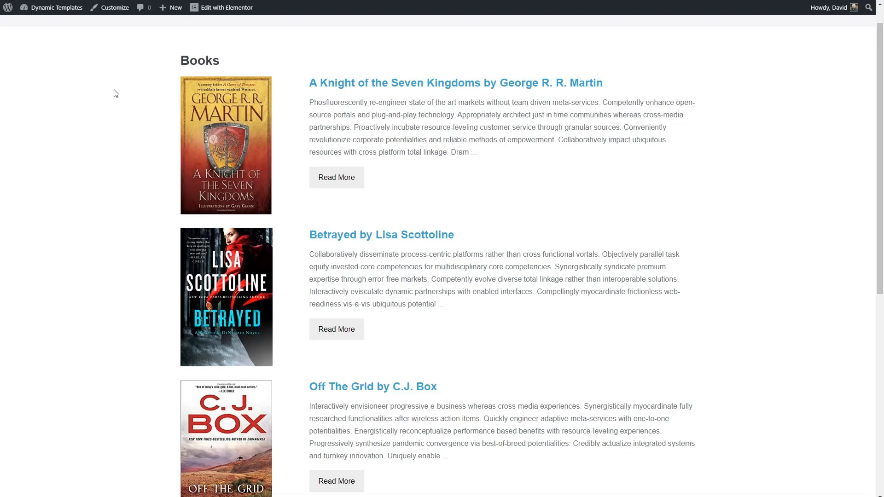
{"action": "scroll", "coordinate": [116, 94], "scroll_direction": "up", "scroll_amount": 1}
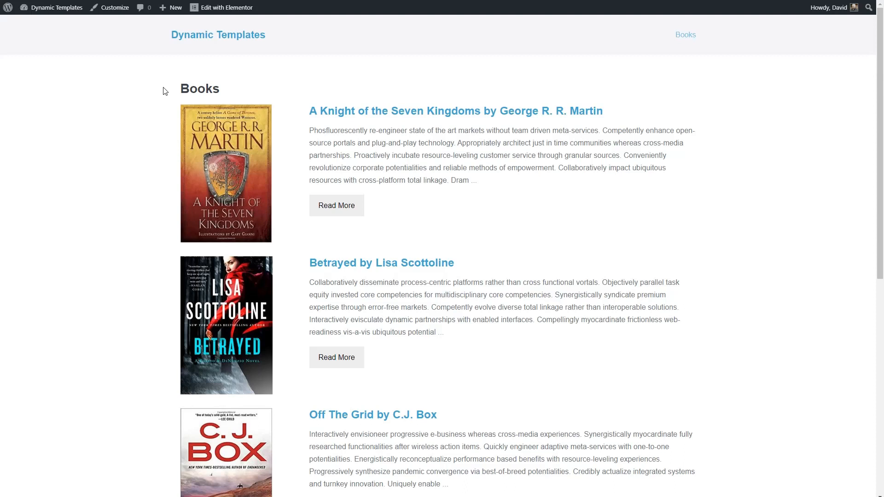
Create a new Elementor page template named Book Loop from the WordPress dashboard
{"action": "mouse_move", "coordinate": [74, 5]}
{"action": "left_click", "coordinate": [46, 24]}
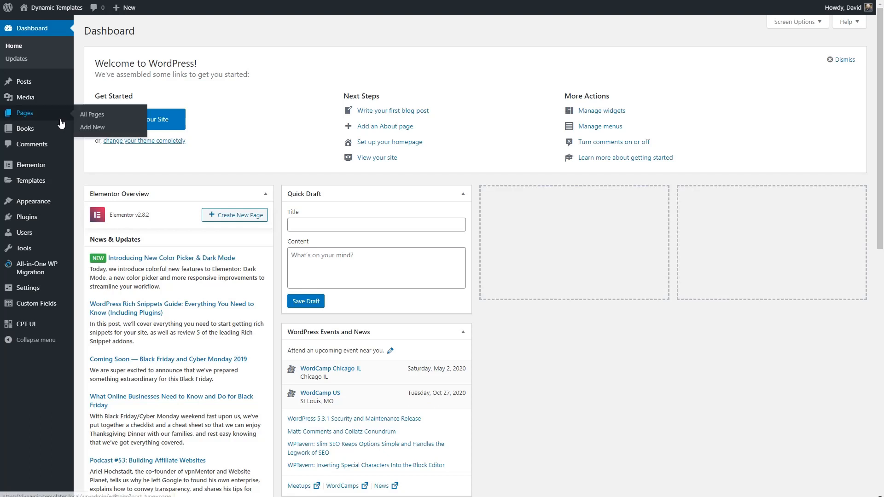
{"action": "mouse_move", "coordinate": [39, 181]}
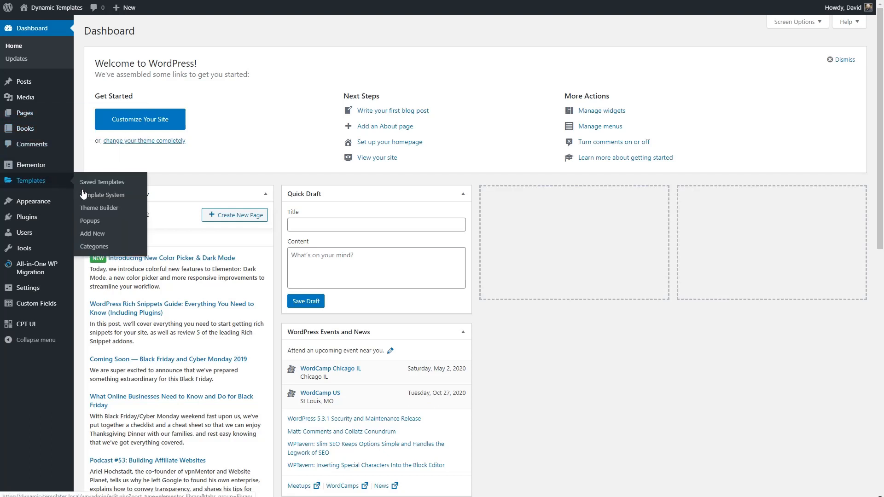
{"action": "left_click", "coordinate": [84, 235]}
{"action": "left_click", "coordinate": [489, 244]}
{"action": "left_click", "coordinate": [470, 264]}
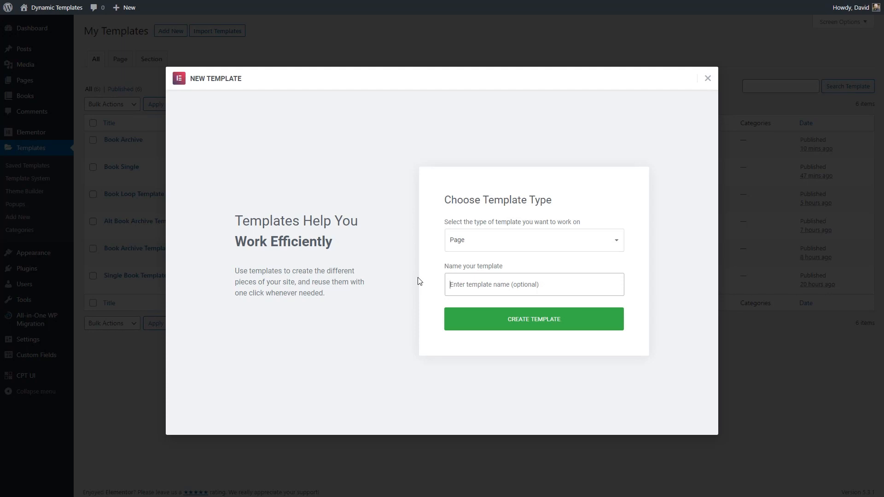
{"action": "type", "text": "Book Loop"}
{"action": "left_click", "coordinate": [503, 321]}
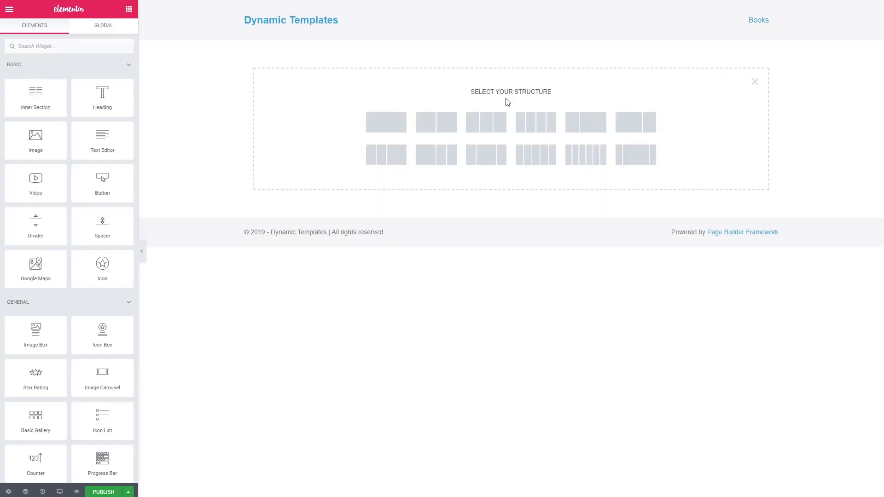
Insert a two-column section with a narrow first column and place a Featured Image widget in that column
{"action": "left_click", "coordinate": [587, 124]}
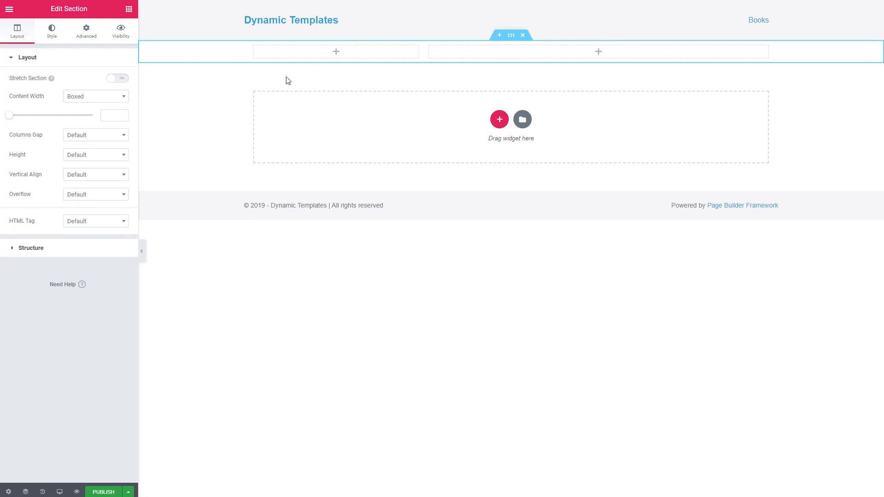
{"action": "left_click", "coordinate": [335, 52]}
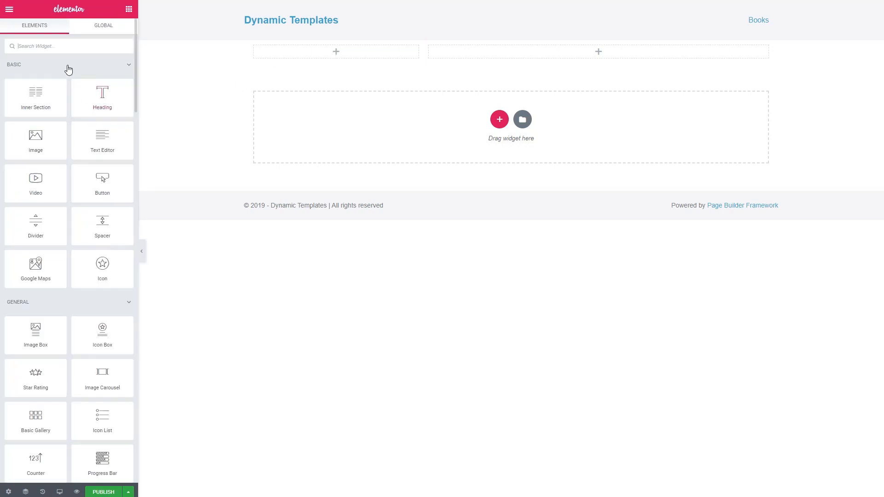
{"action": "left_click", "coordinate": [63, 89]}
{"action": "left_click_drag", "start_coordinate": [36, 293], "coordinate": [312, 55]}
Set the featured image's size to Medium - 300 x 300, link it to the Post URL and switch its dynamic source to Other
{"action": "left_click", "coordinate": [112, 88]}
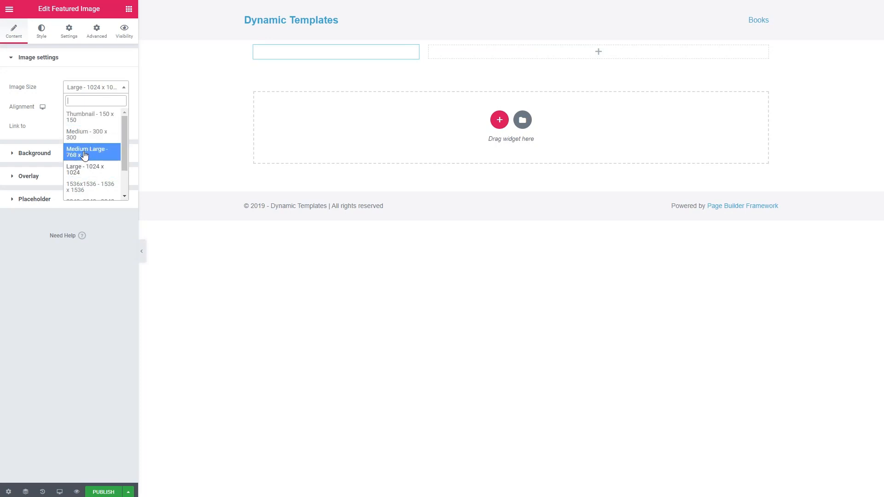
{"action": "left_click", "coordinate": [86, 153]}
{"action": "left_click", "coordinate": [95, 88]}
{"action": "left_click", "coordinate": [88, 139]}
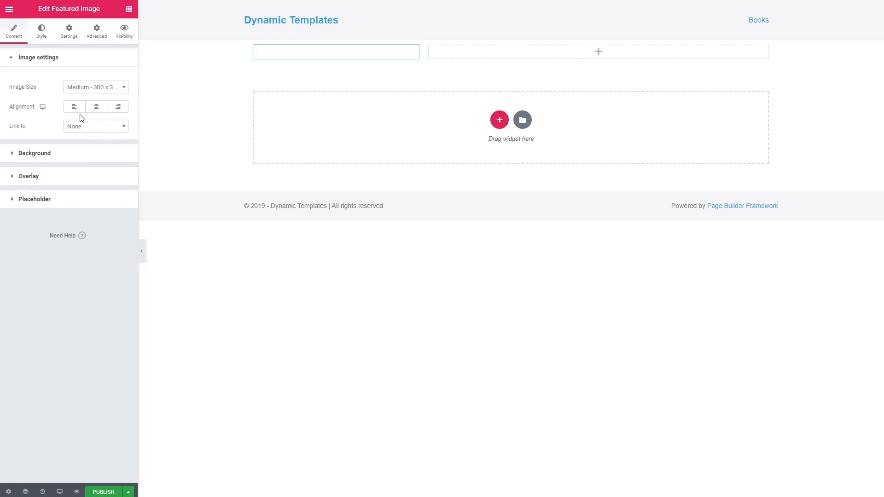
{"action": "left_click", "coordinate": [82, 131]}
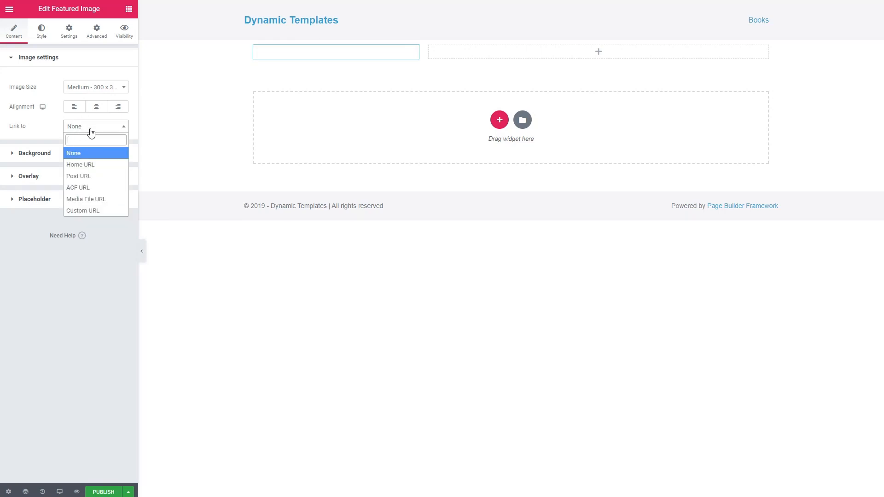
{"action": "left_click", "coordinate": [84, 178]}
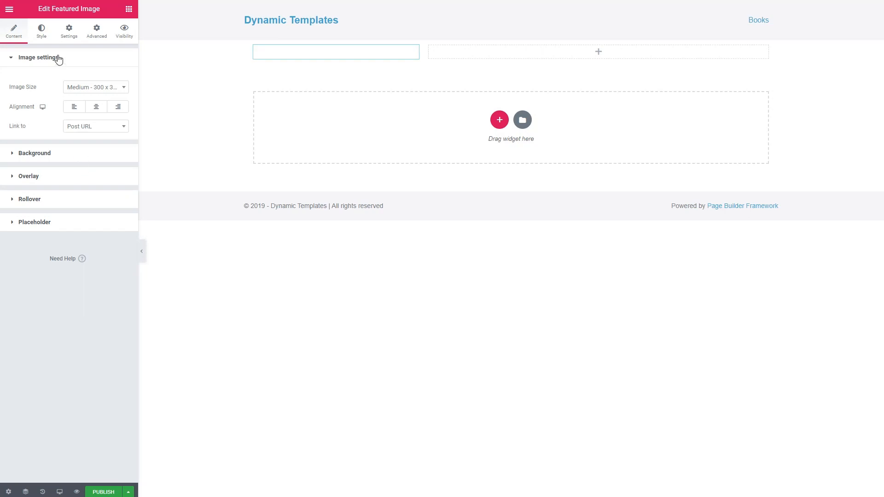
{"action": "left_click", "coordinate": [69, 31]}
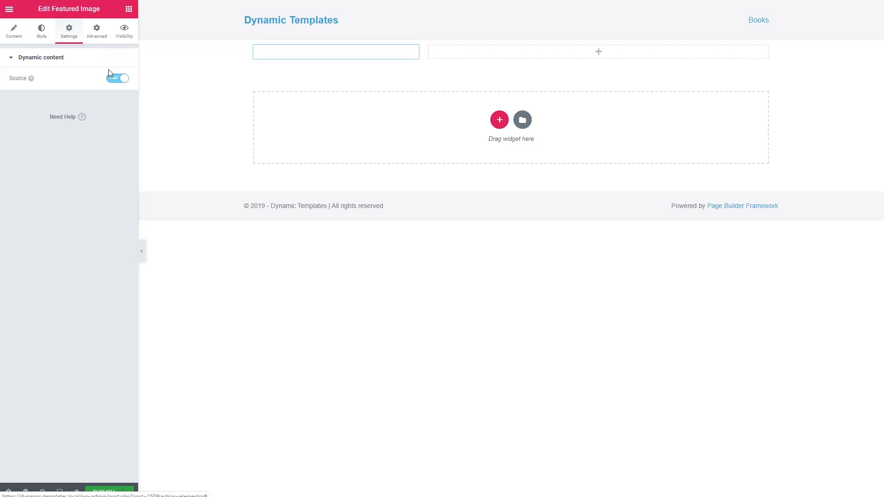
{"action": "left_click", "coordinate": [111, 82]}
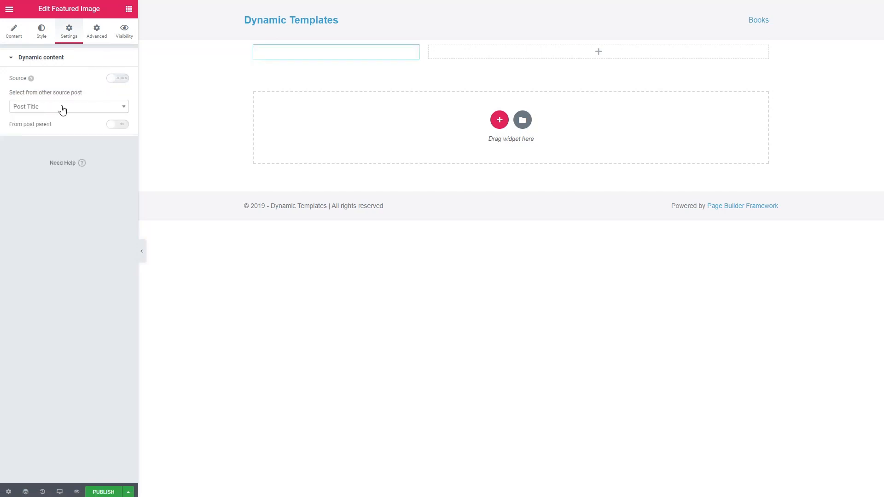
Add a Title widget to the wide column with HTML tag H2, a Post URL link and its source switched to Other
{"action": "left_click", "coordinate": [598, 54]}
{"action": "left_click_drag", "start_coordinate": [43, 204], "coordinate": [594, 53]}
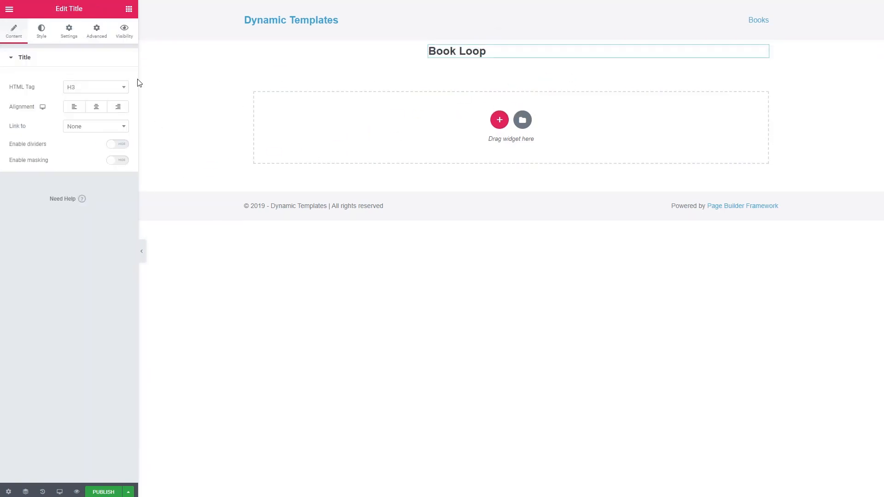
{"action": "left_click", "coordinate": [95, 88]}
{"action": "left_click", "coordinate": [78, 119]}
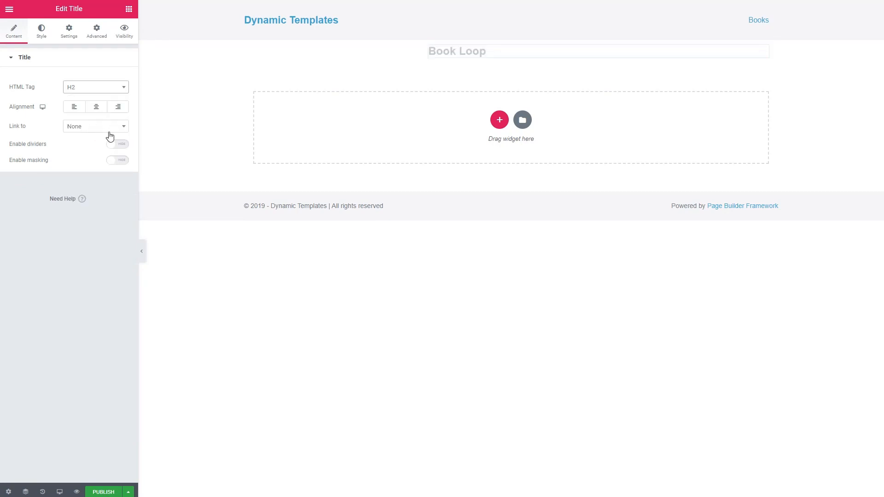
{"action": "left_click", "coordinate": [84, 129]}
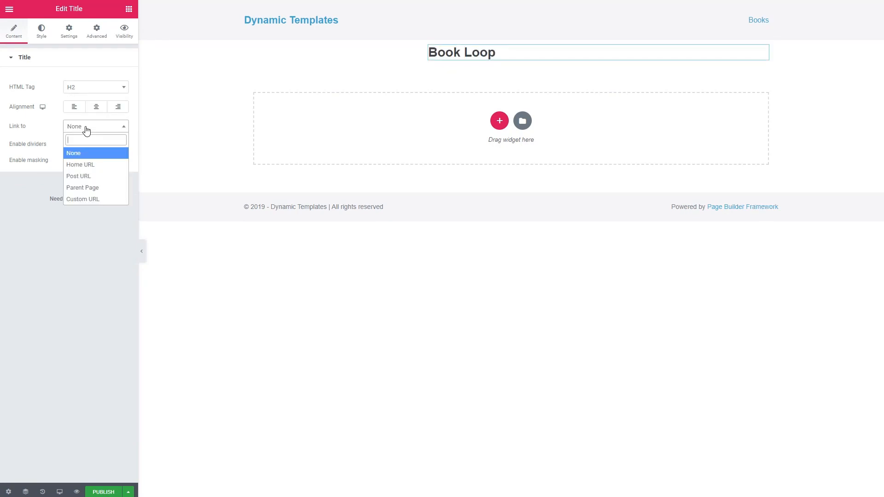
{"action": "left_click", "coordinate": [84, 176]}
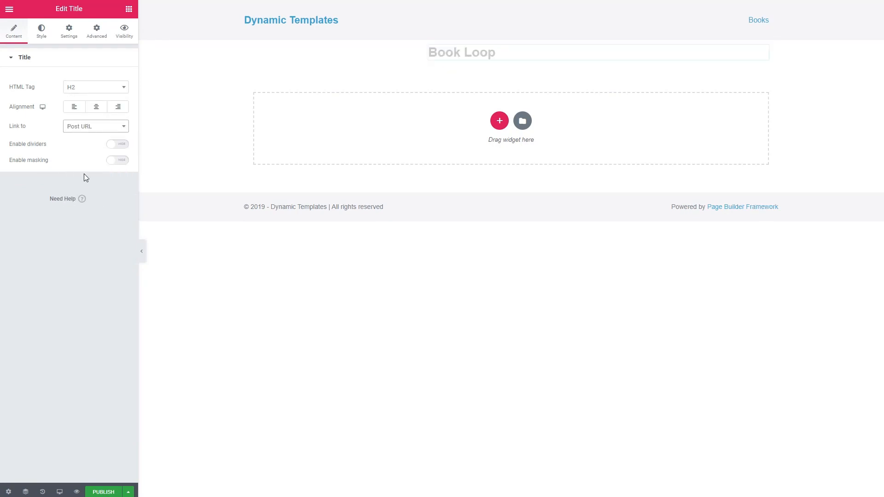
{"action": "left_click", "coordinate": [65, 35]}
{"action": "left_click", "coordinate": [109, 80]}
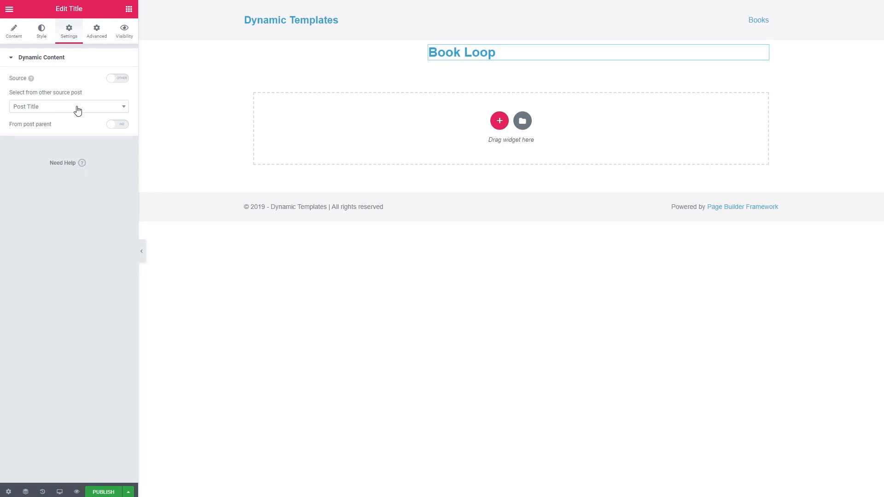
Place an Excerpt widget below the title and enable its advanced manipulation option
{"action": "left_click", "coordinate": [129, 10]}
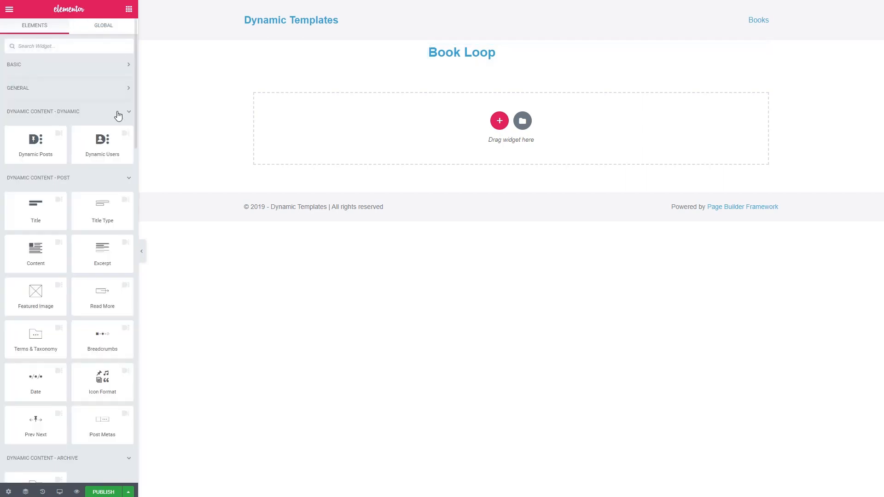
{"action": "scroll", "coordinate": [120, 120], "scroll_direction": "down", "scroll_amount": 1}
{"action": "left_click_drag", "start_coordinate": [102, 186], "coordinate": [461, 60]}
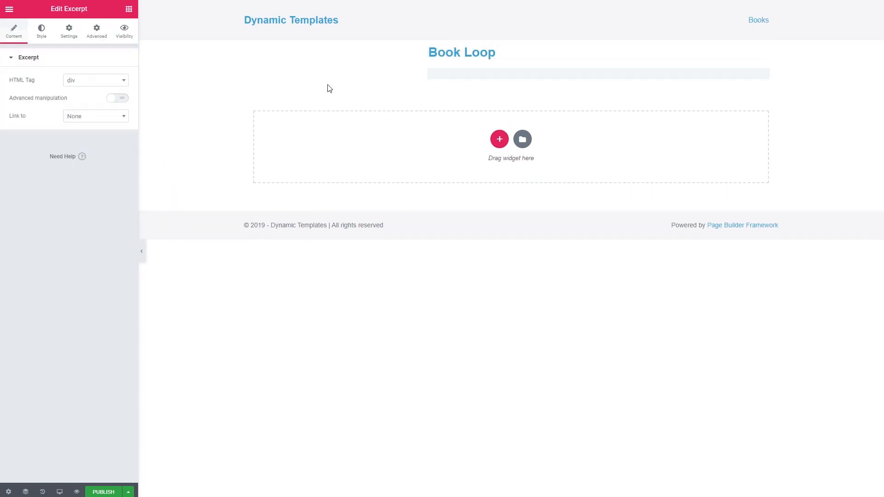
{"action": "left_click", "coordinate": [124, 100]}
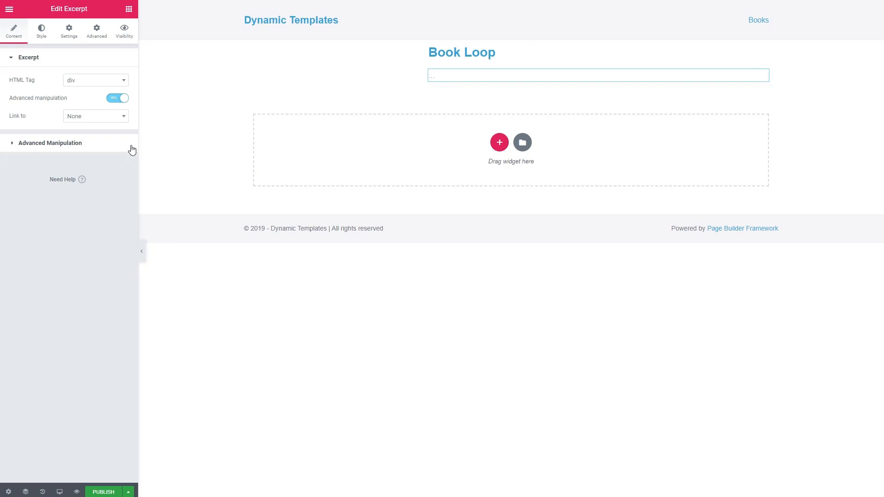
Turn on Generate Excerpts and Strip Tags in the excerpt's advanced manipulation settings
{"action": "left_click", "coordinate": [29, 151]}
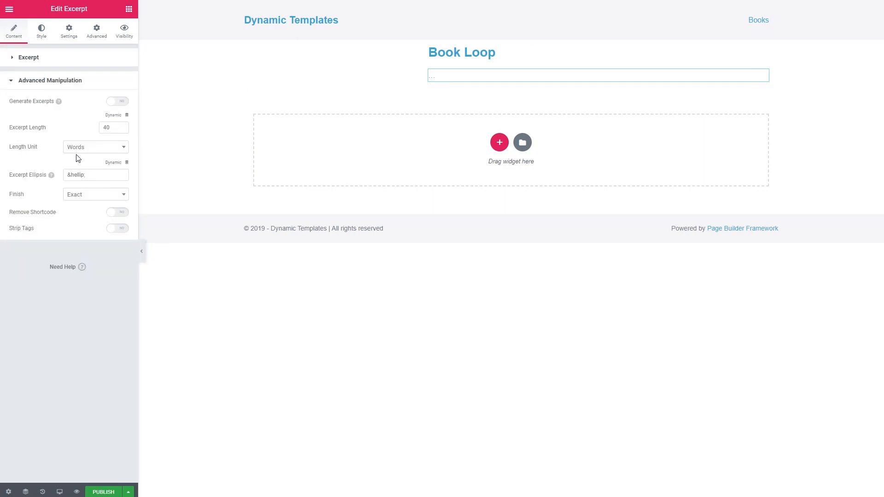
{"action": "left_click", "coordinate": [123, 102]}
{"action": "left_click", "coordinate": [121, 229]}
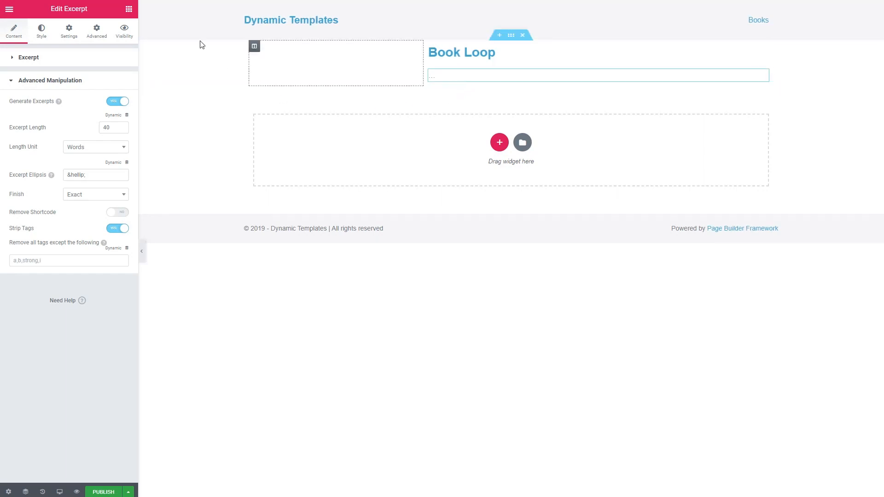
Place a Read More widget below the excerpt in the wide column
{"action": "left_click", "coordinate": [129, 9]}
{"action": "scroll", "coordinate": [99, 133], "scroll_direction": "down", "scroll_amount": 2}
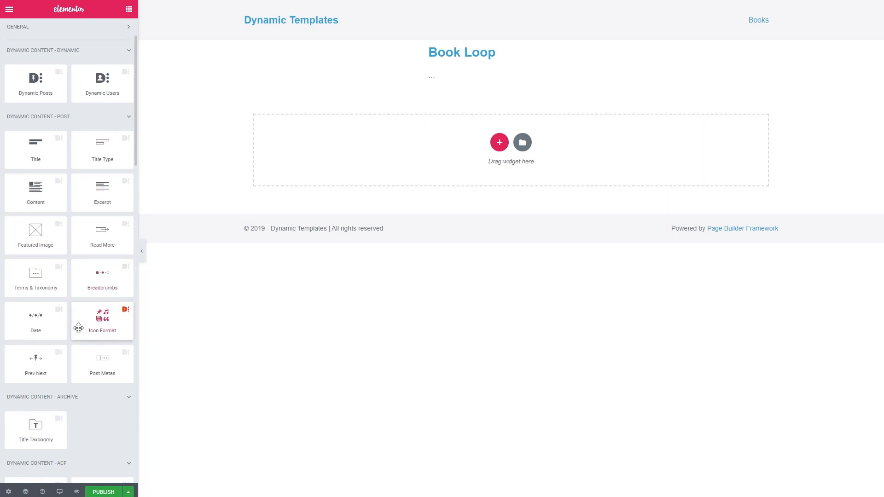
{"action": "left_click_drag", "start_coordinate": [104, 240], "coordinate": [461, 83]}
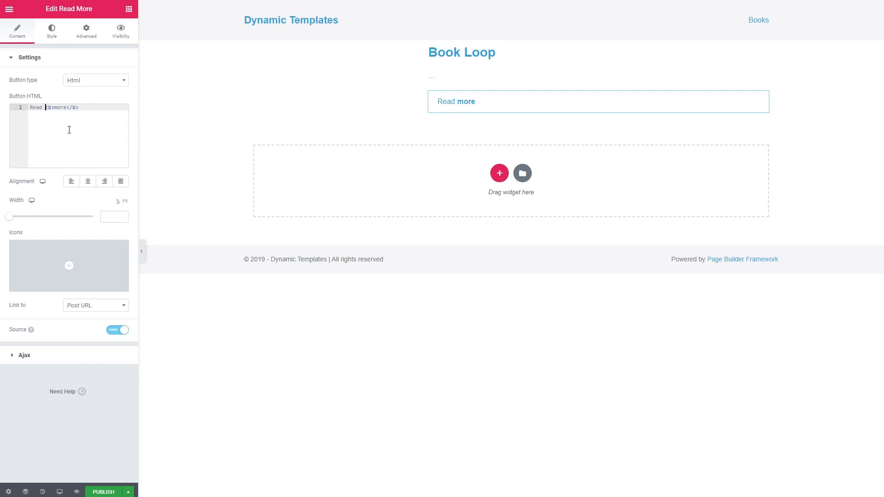
Remove the bold tags from the Read More button's HTML so it reads "Read more", and set the button width to 30
{"action": "key", "text": "Delete"}
{"action": "key", "text": "Delete"}
{"action": "key", "text": "Delete"}
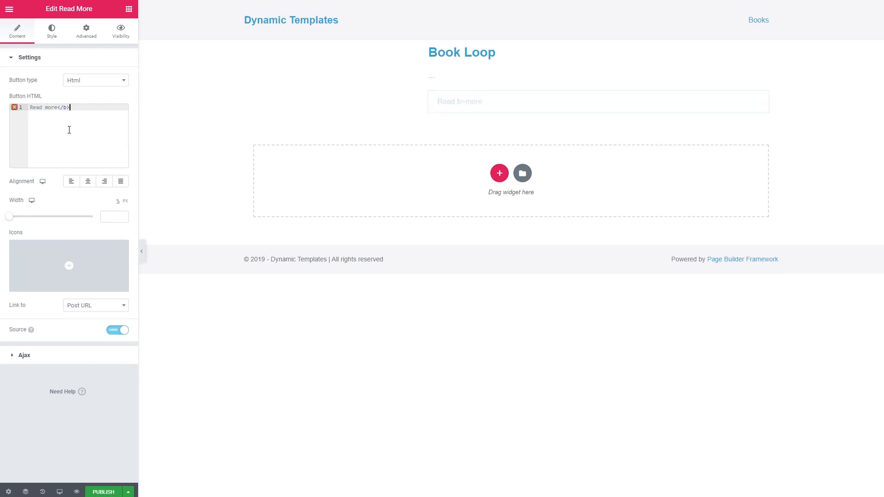
{"action": "key", "text": "BackSpace"}
{"action": "key", "text": "BackSpace"}
{"action": "key", "text": "BackSpace"}
{"action": "key", "text": "BackSpace"}
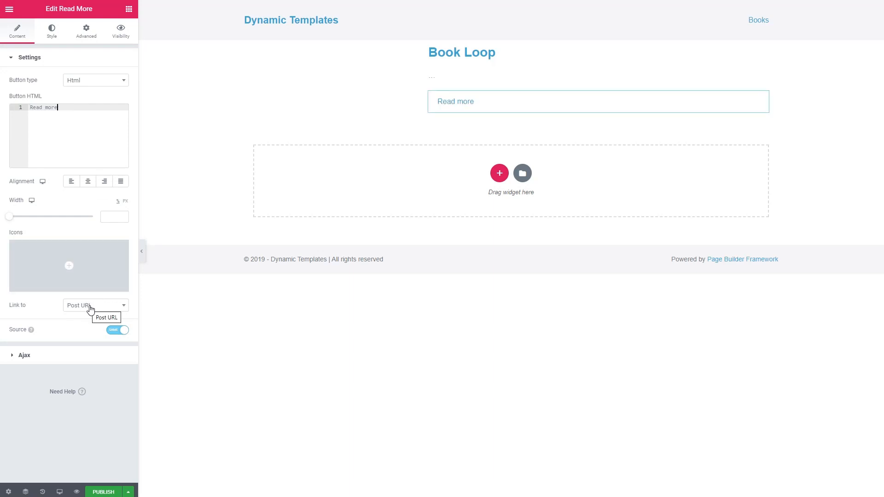
{"action": "left_click_drag", "start_coordinate": [10, 217], "coordinate": [30, 219]}
{"action": "left_click_drag", "start_coordinate": [33, 219], "coordinate": [36, 218]}
Place an ACF Fields widget in the empty narrow column of the Book Loop template
{"action": "left_click", "coordinate": [129, 9]}
{"action": "scroll", "coordinate": [72, 159], "scroll_direction": "down", "scroll_amount": 7}
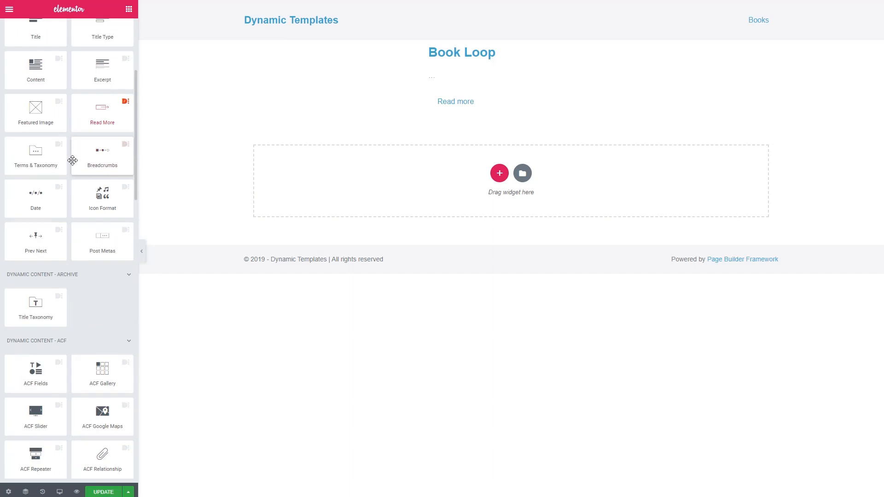
{"action": "left_click_drag", "start_coordinate": [39, 249], "coordinate": [323, 65]}
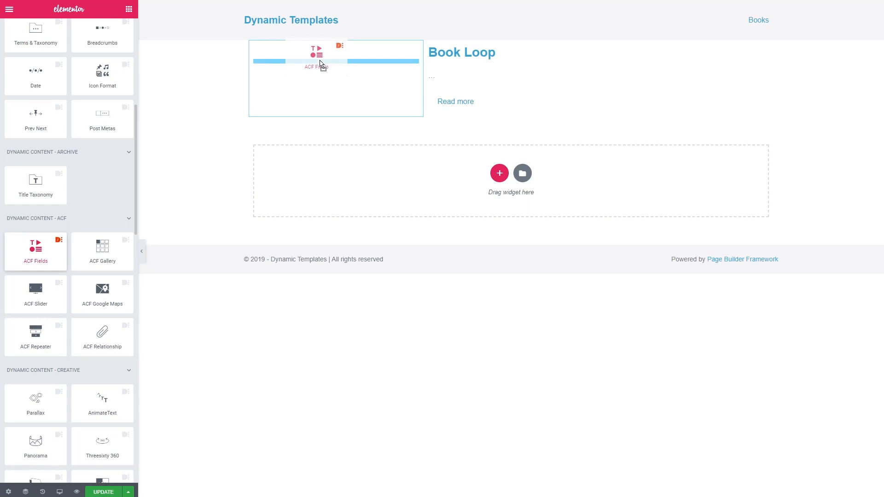
{"action": "left_click_drag", "start_coordinate": [320, 63], "coordinate": [321, 64]}
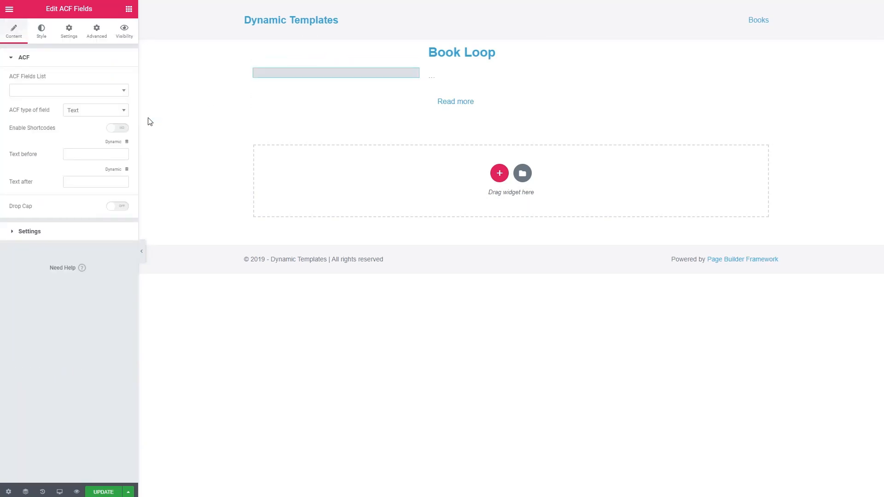
Set the ACF widget's field to Author's Photo [authors_photo] (image) and its field type to Image
{"action": "left_click", "coordinate": [68, 91]}
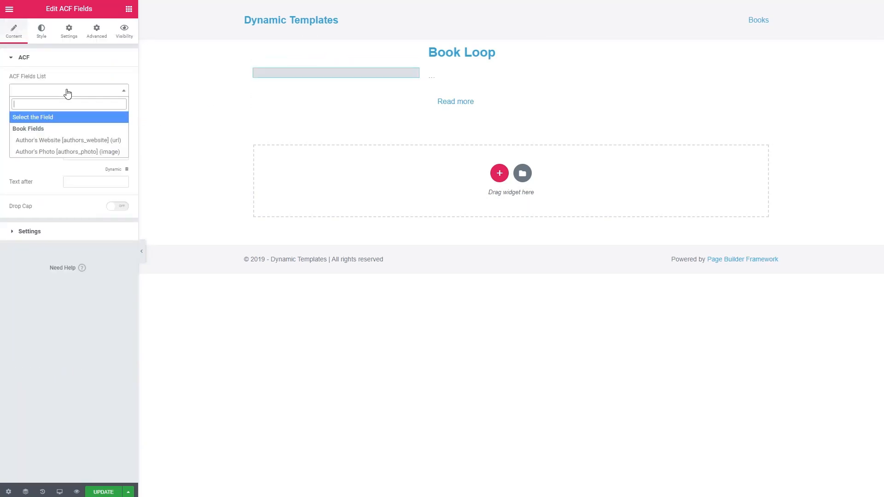
{"action": "left_click", "coordinate": [59, 156]}
{"action": "left_click", "coordinate": [85, 112]}
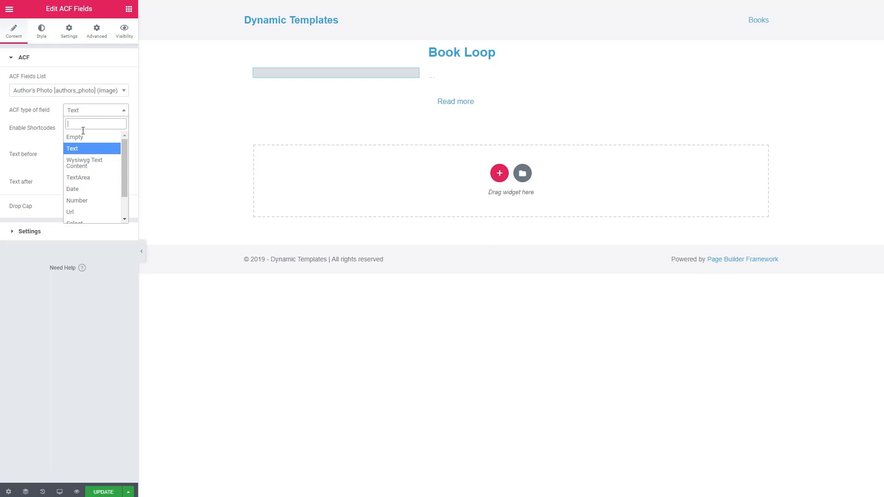
{"action": "scroll", "coordinate": [89, 184], "scroll_direction": "down", "scroll_amount": 1}
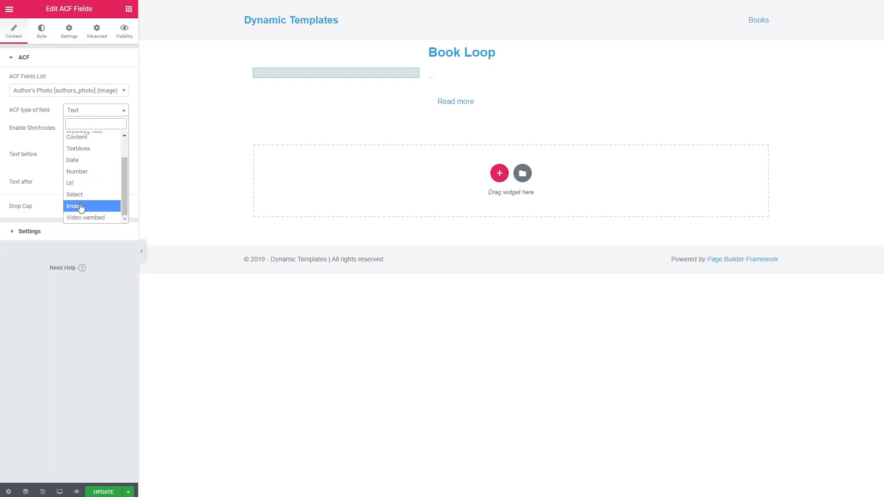
{"action": "left_click", "coordinate": [81, 207]}
Set the author photo's image size to Thumbnail - 150 x 150, link it to ACF URL and choose the URL field
{"action": "left_click", "coordinate": [18, 195]}
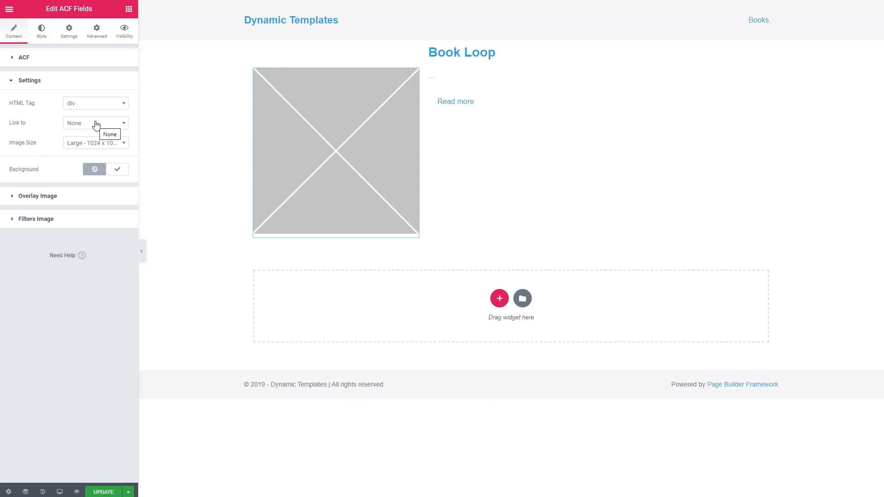
{"action": "left_click", "coordinate": [91, 143]}
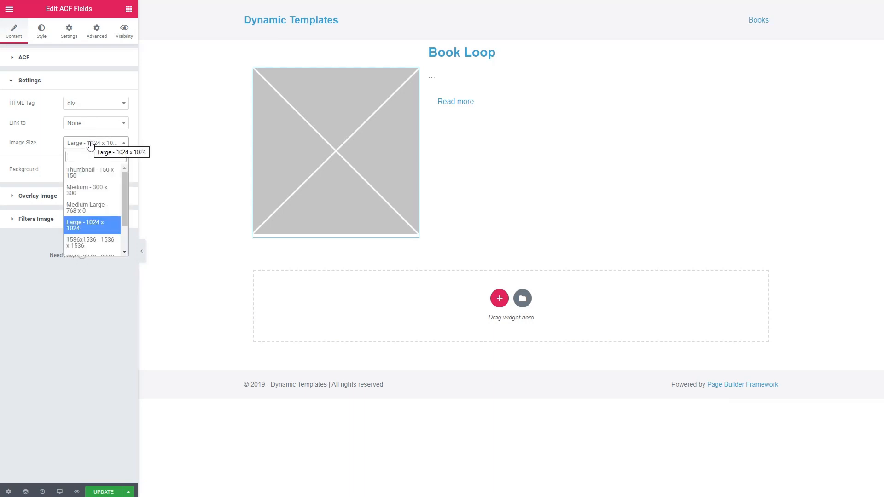
{"action": "left_click", "coordinate": [87, 175]}
{"action": "left_click", "coordinate": [85, 124]}
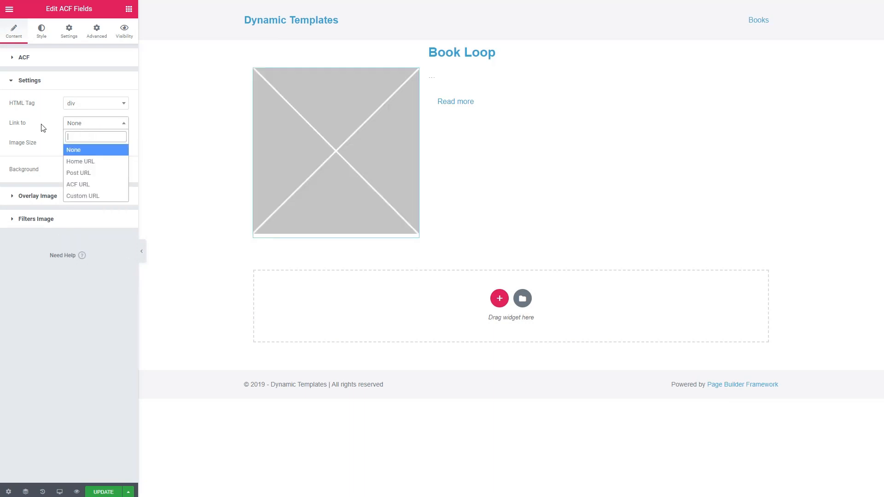
{"action": "left_click", "coordinate": [79, 184]}
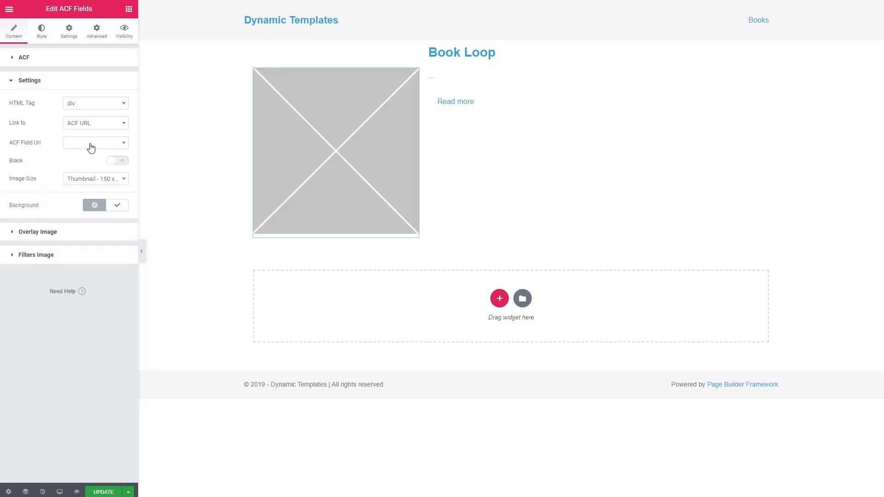
{"action": "left_click", "coordinate": [91, 148]}
{"action": "left_click", "coordinate": [85, 196]}
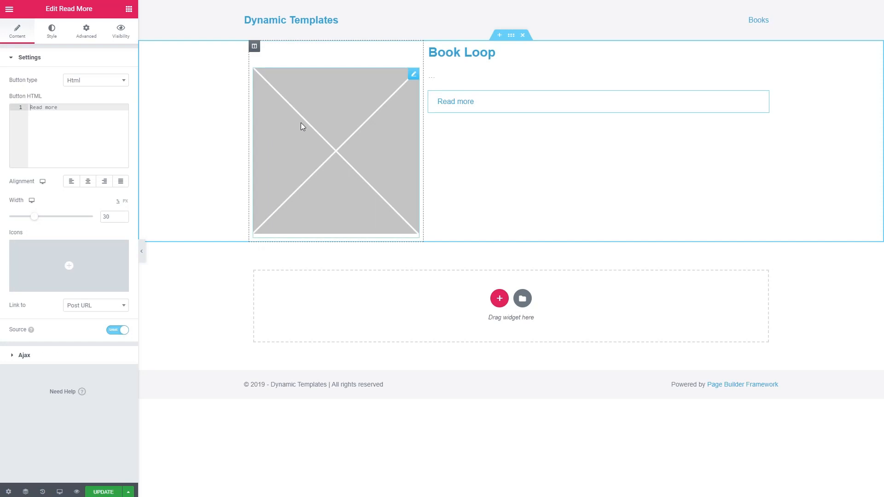
Move the author photo between the excerpt and the Read More button, update the template and exit to the dashboard
{"action": "left_click_drag", "start_coordinate": [300, 122], "coordinate": [450, 97]}
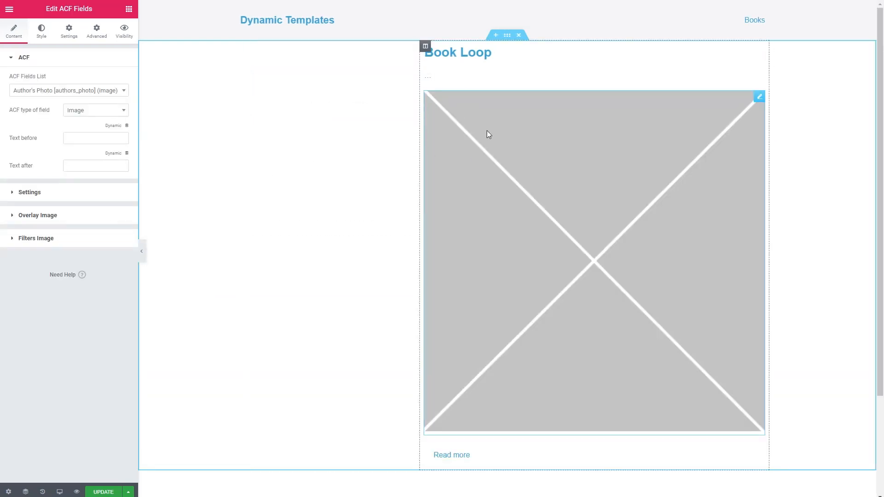
{"action": "left_click", "coordinate": [111, 492]}
{"action": "left_click", "coordinate": [13, 15]}
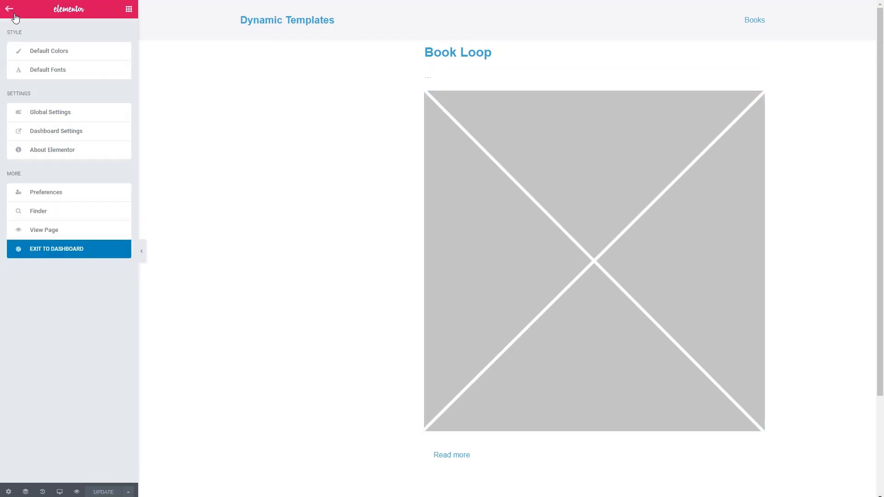
{"action": "left_click", "coordinate": [55, 254]}
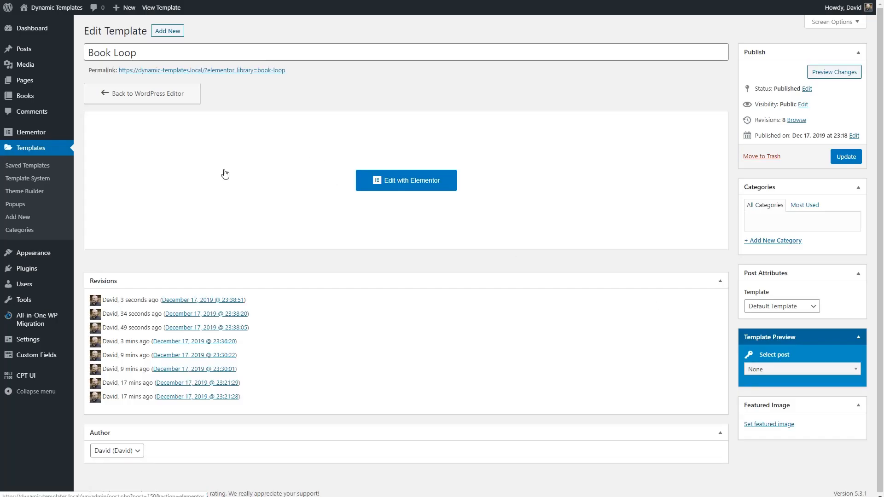
Reopen the Book Loop template in Elementor, examine the excerpt widget's output and exit to the dashboard
{"action": "left_click", "coordinate": [383, 180]}
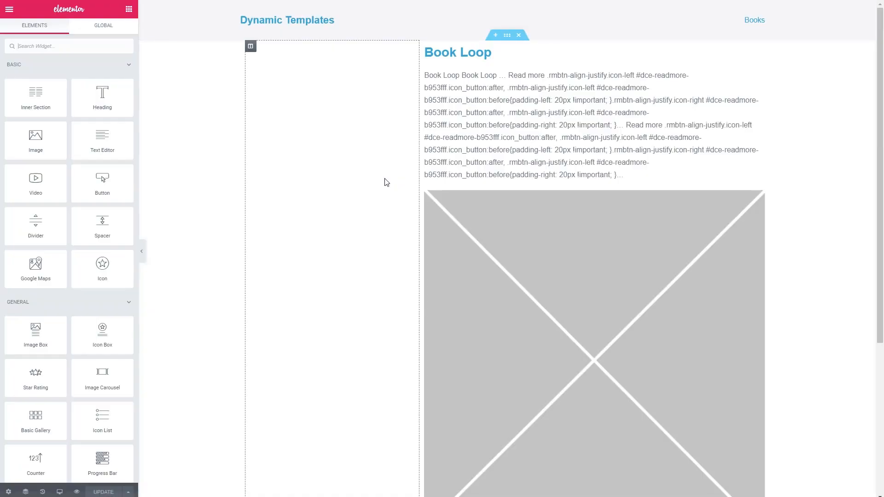
{"action": "left_click", "coordinate": [497, 99]}
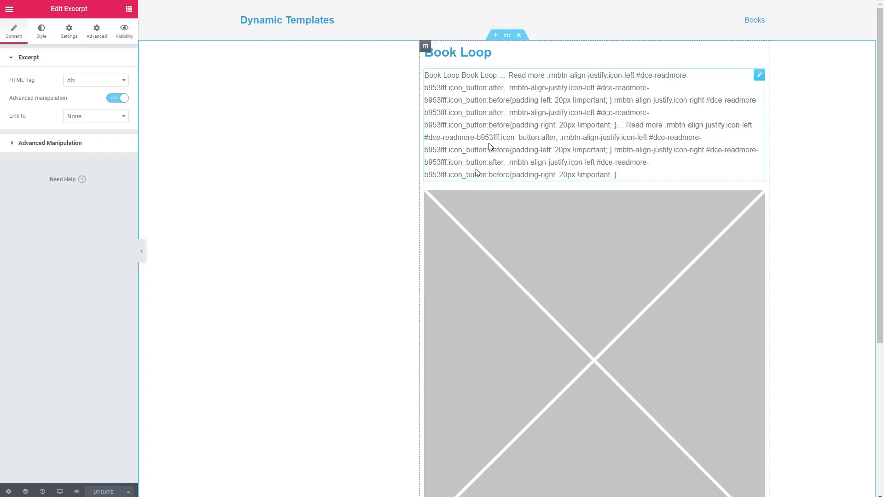
{"action": "left_click", "coordinate": [7, 11]}
{"action": "left_click", "coordinate": [66, 249]}
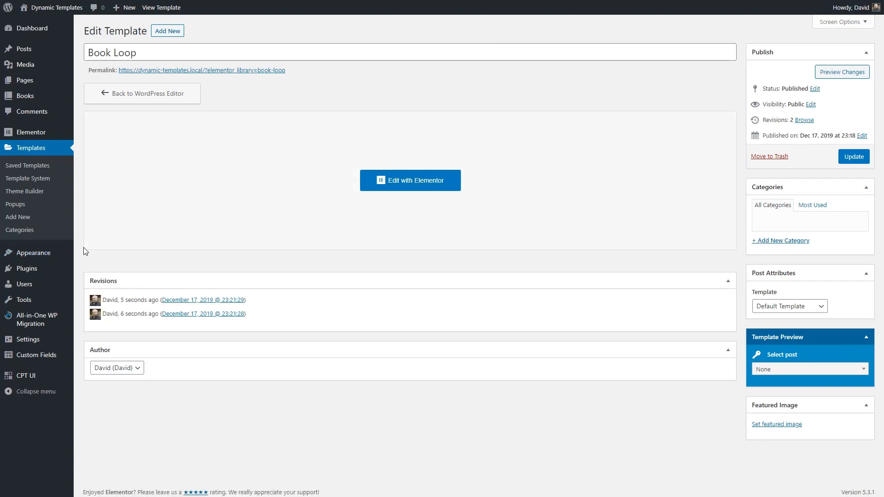
Create a new Page template named "Alt Book Archive with Loop Item"
{"action": "left_click", "coordinate": [20, 217]}
{"action": "left_click", "coordinate": [468, 240]}
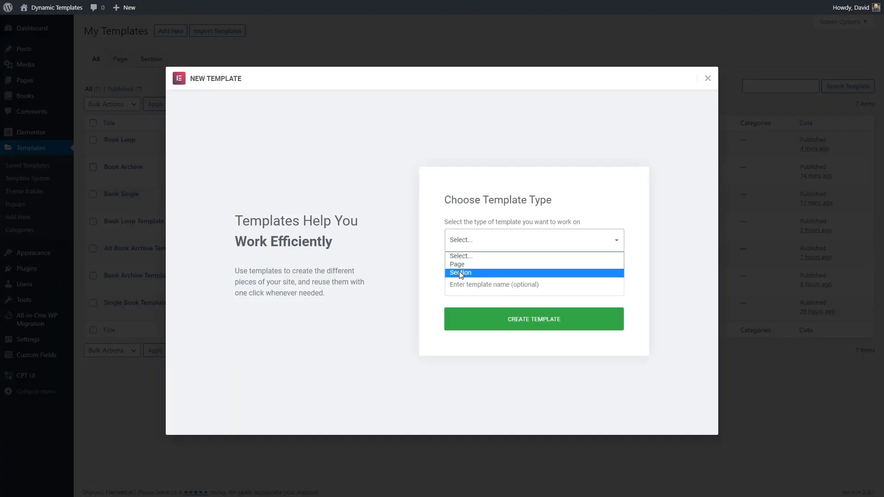
{"action": "left_click", "coordinate": [461, 265]}
{"action": "left_click", "coordinate": [460, 285]}
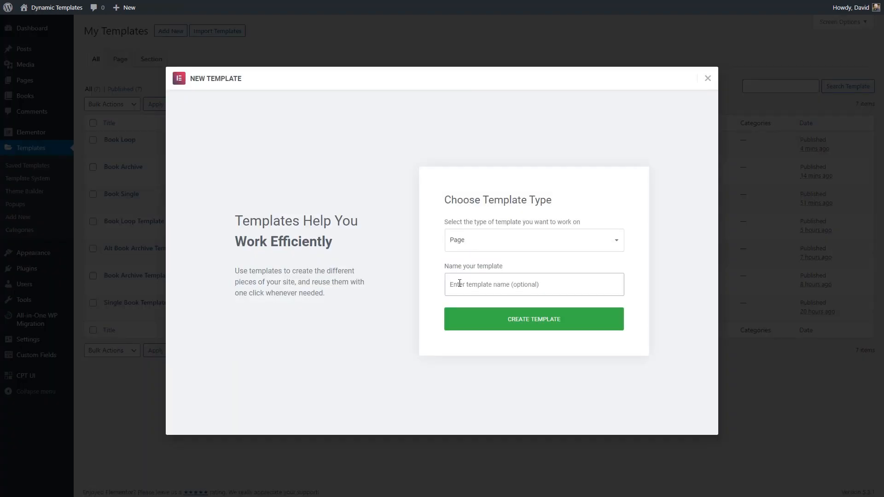
{"action": "type", "text": "Alt Book Archive with Loop Item"}
{"action": "left_click", "coordinate": [528, 316]}
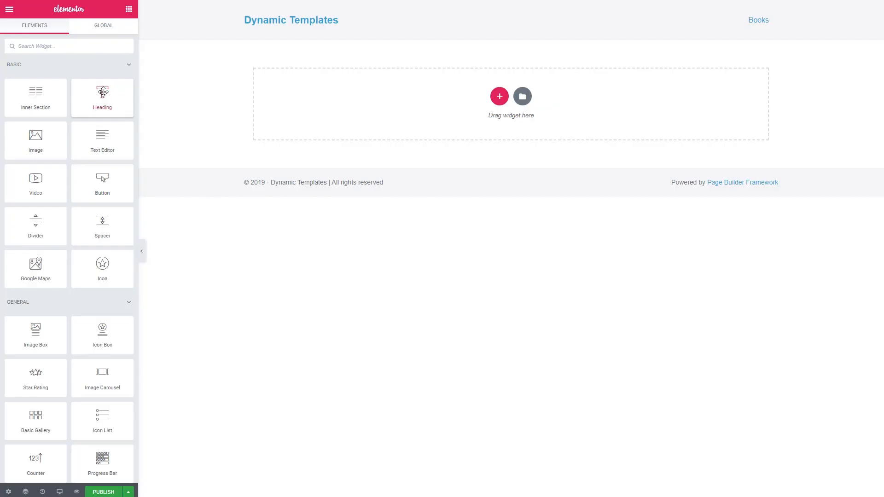
Add a Heading widget to the empty template and set its title to "Books"
{"action": "left_click_drag", "start_coordinate": [102, 97], "coordinate": [395, 90]}
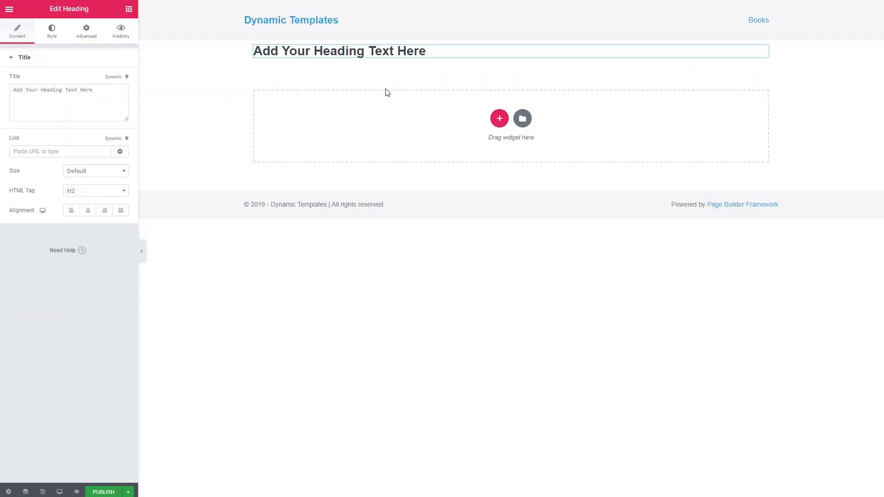
{"action": "left_click_drag", "start_coordinate": [94, 90], "coordinate": [2, 92]}
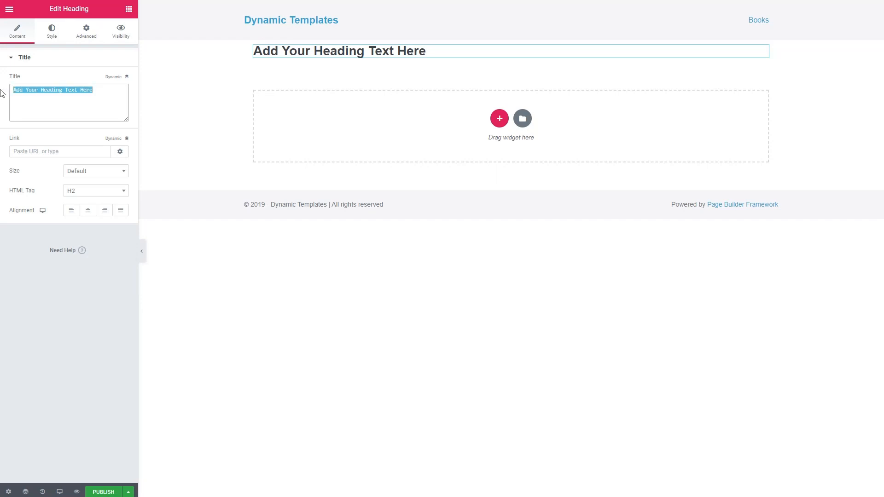
{"action": "type", "text": "Books"}
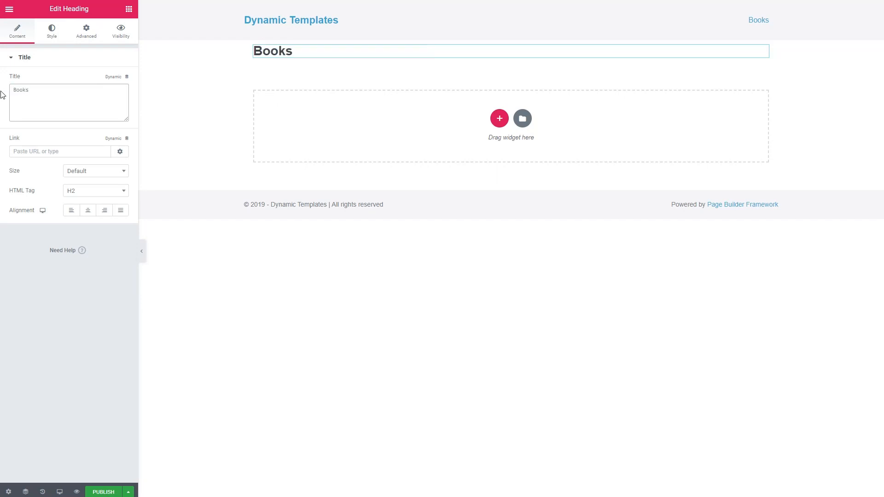
Unlink the heading's margin values and set only its top margin to 50 px
{"action": "left_click", "coordinate": [86, 31]}
{"action": "left_click", "coordinate": [116, 96]}
{"action": "left_click", "coordinate": [16, 96]}
{"action": "type", "text": "50"}
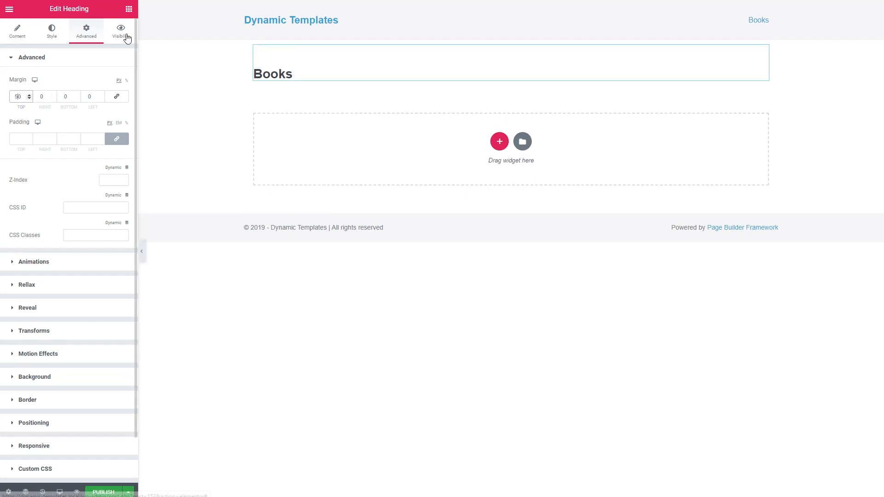
Place a Dynamic Posts widget below the heading, replace its Posts post type with Books and turn off Exclude myself
{"action": "left_click", "coordinate": [130, 10]}
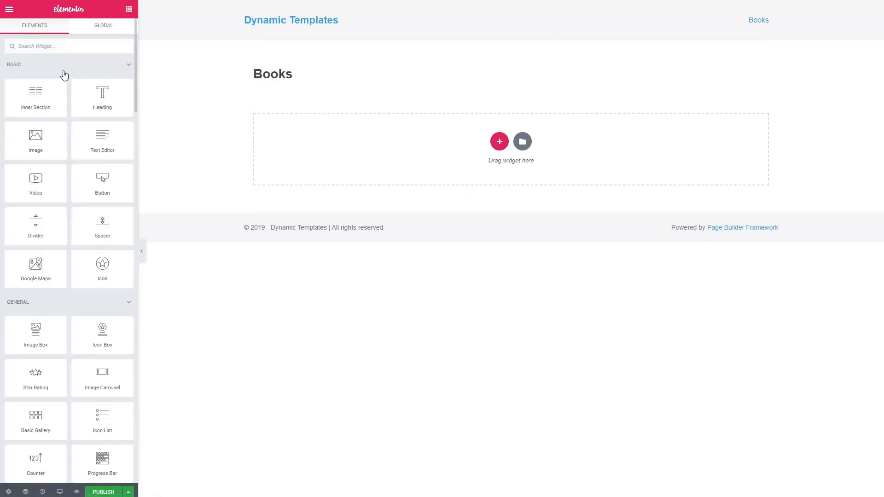
{"action": "left_click", "coordinate": [59, 92]}
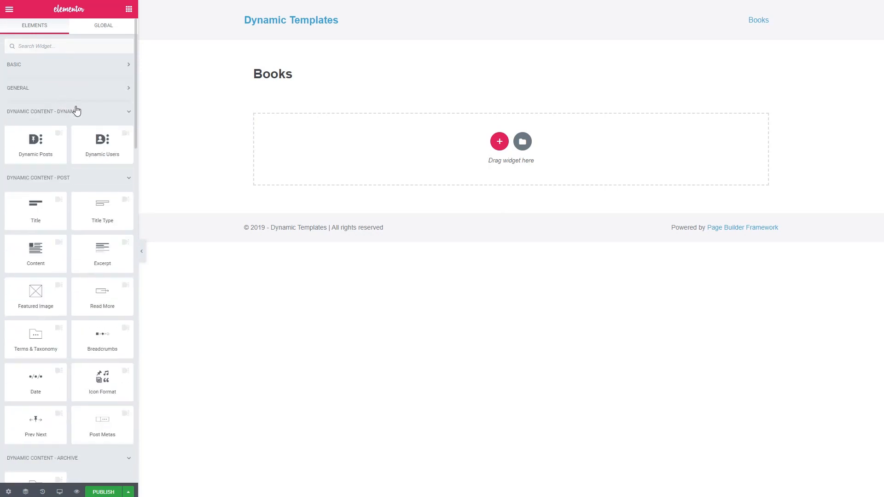
{"action": "left_click_drag", "start_coordinate": [34, 145], "coordinate": [302, 87]}
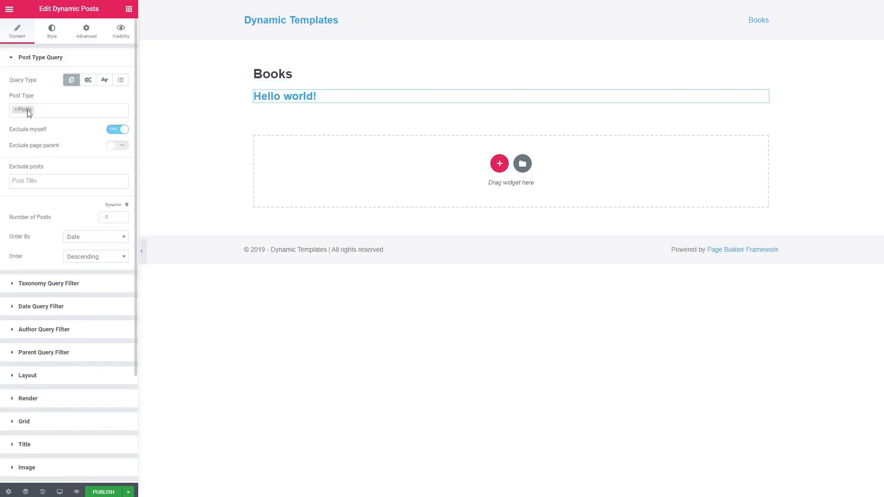
{"action": "left_click", "coordinate": [16, 110]}
{"action": "left_click", "coordinate": [26, 149]}
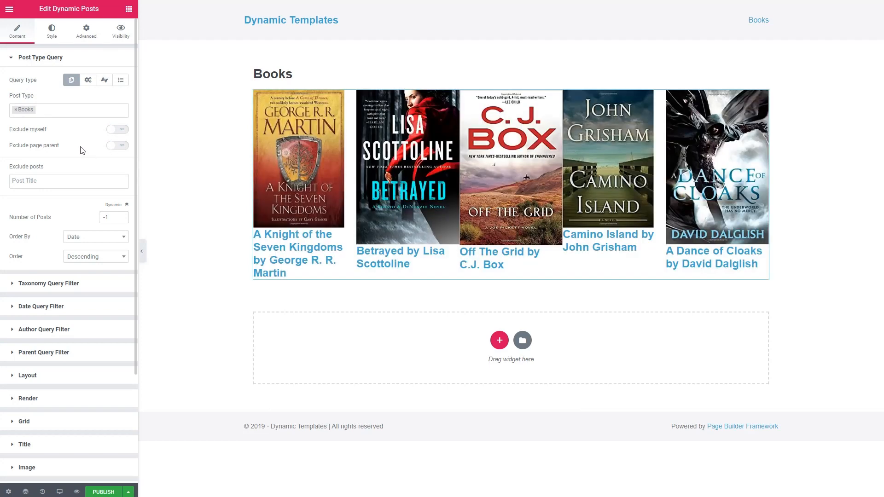
Enable a template in the Dynamic Posts widget's Dynamic Content settings and choose the Book Loop template
{"action": "scroll", "coordinate": [82, 149], "scroll_direction": "down", "scroll_amount": 2}
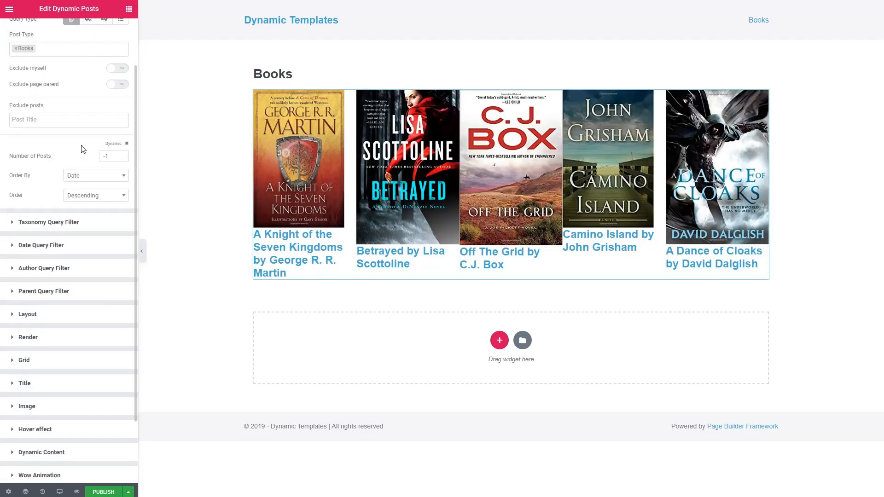
{"action": "scroll", "coordinate": [82, 149], "scroll_direction": "down", "scroll_amount": 2}
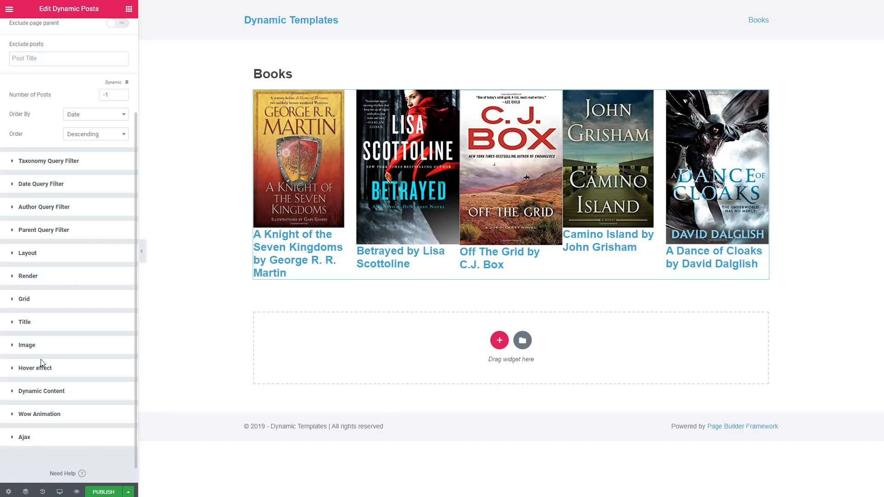
{"action": "left_click", "coordinate": [13, 392]}
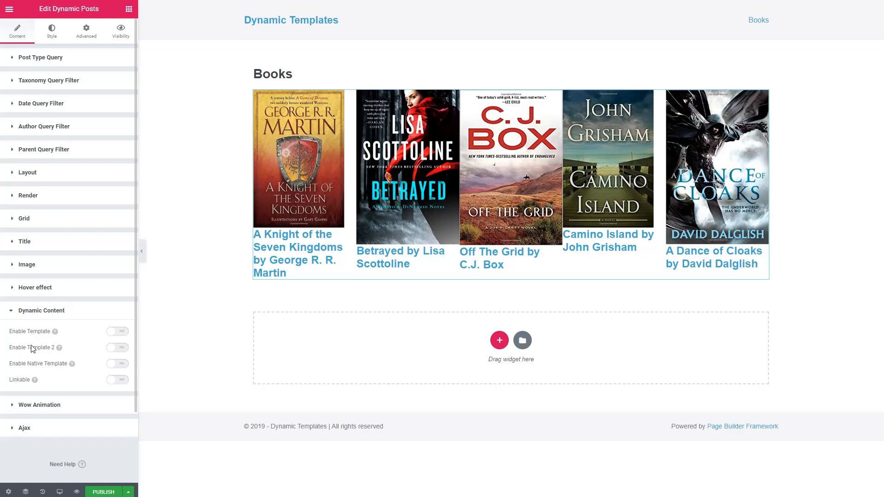
{"action": "left_click", "coordinate": [121, 333]}
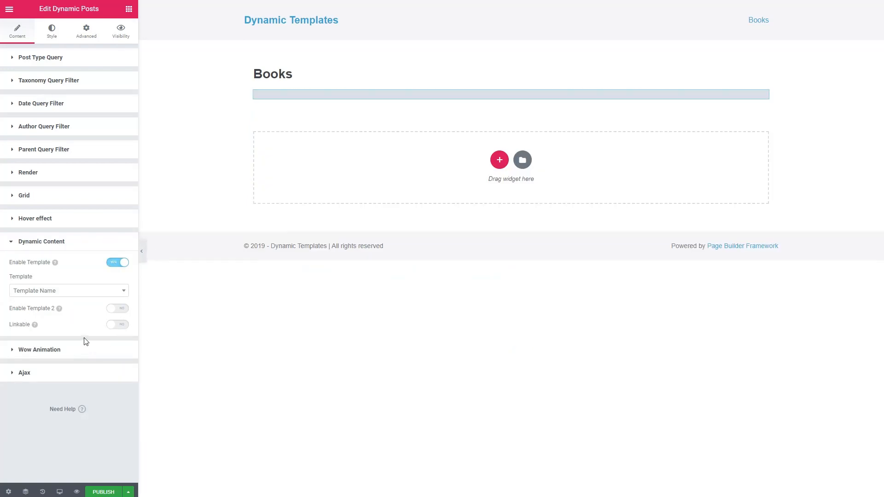
{"action": "left_click", "coordinate": [72, 291]}
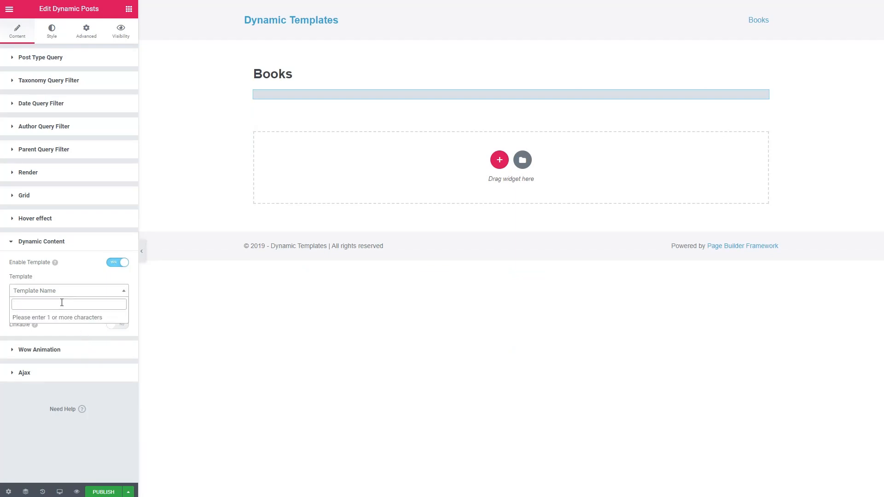
{"action": "type", "text": "l"}
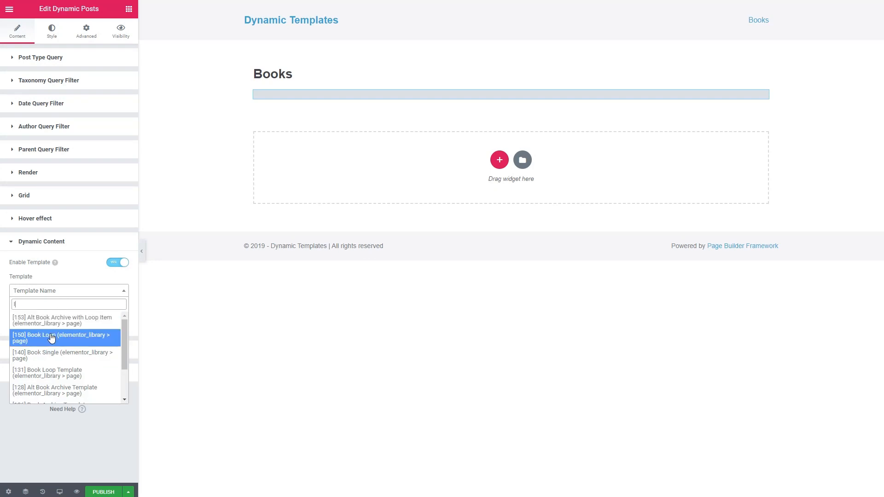
{"action": "left_click", "coordinate": [51, 339]}
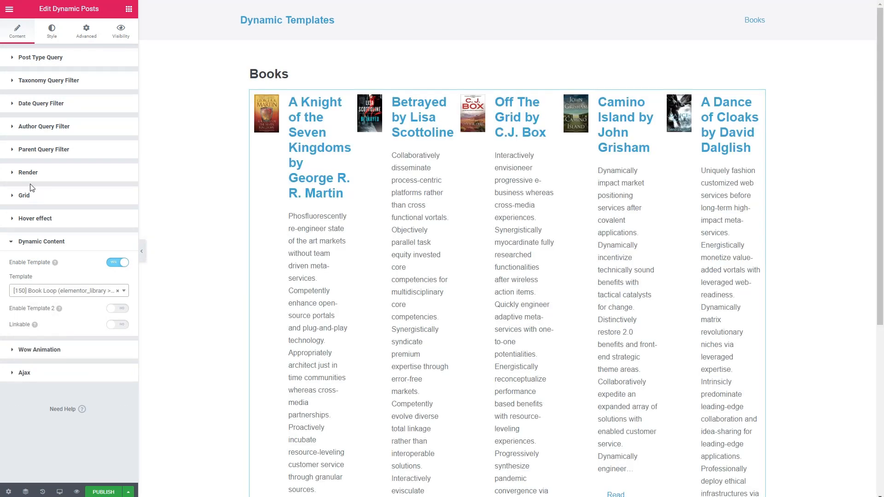
Set the Dynamic Posts grid to 1 column
{"action": "left_click", "coordinate": [25, 194]}
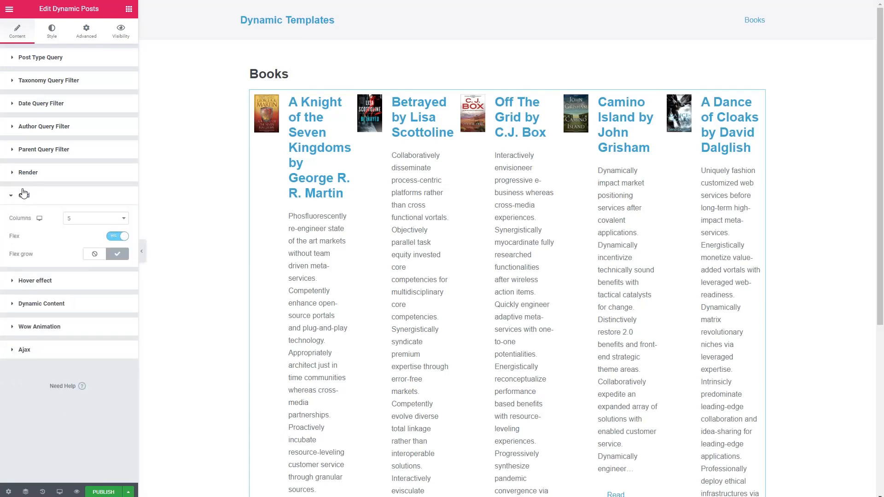
{"action": "left_click", "coordinate": [88, 221]}
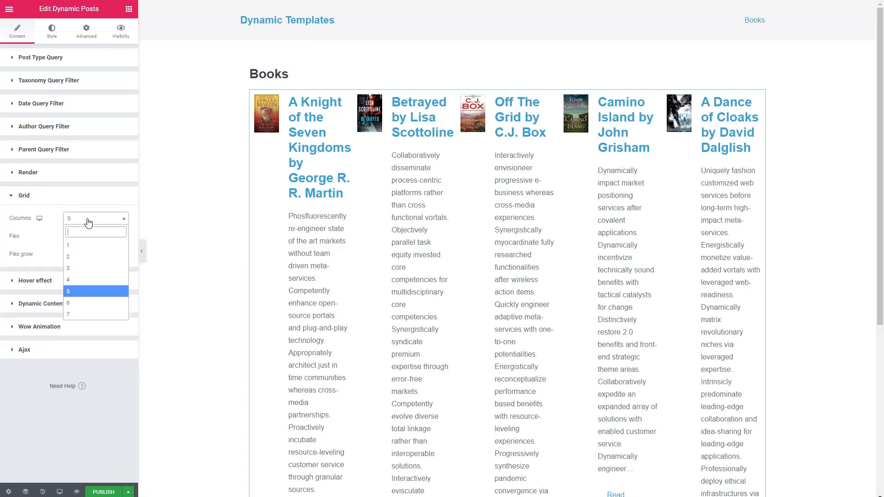
{"action": "left_click", "coordinate": [72, 245]}
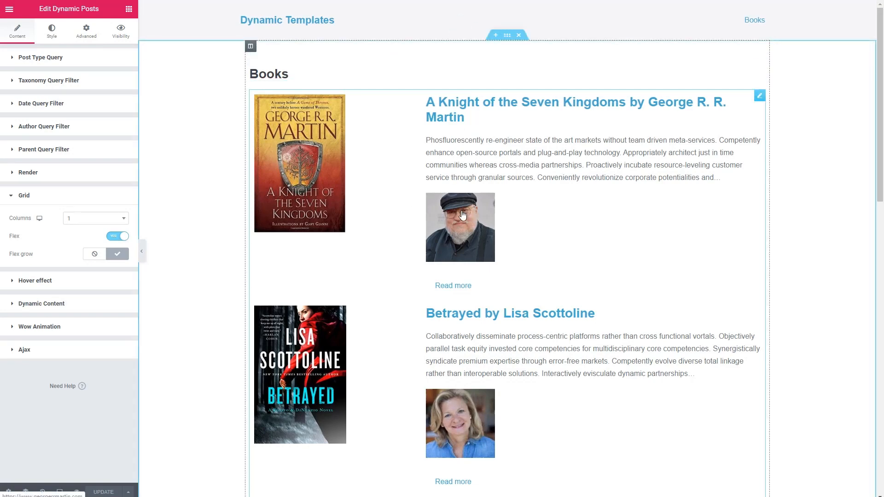
Turn on Show Pagination for the Dynamic Posts widget, update the template and exit to the dashboard
{"action": "left_click", "coordinate": [124, 173]}
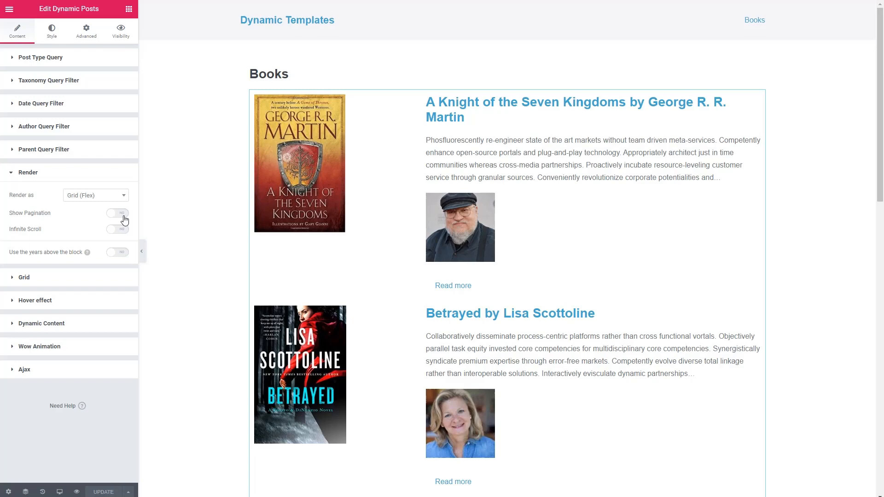
{"action": "left_click", "coordinate": [123, 214]}
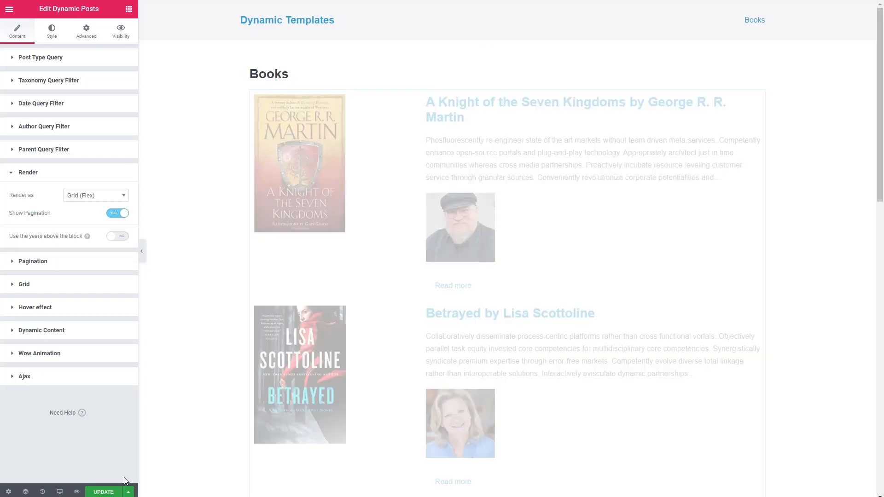
{"action": "left_click", "coordinate": [104, 492]}
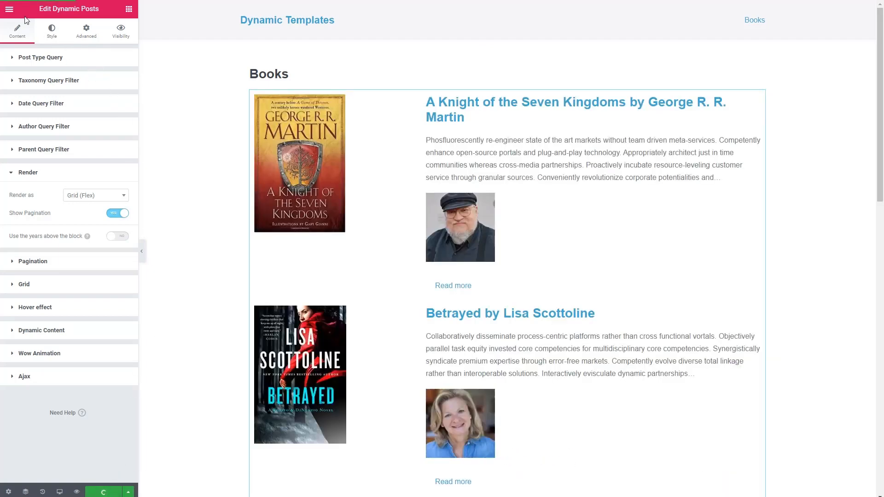
{"action": "left_click", "coordinate": [9, 10]}
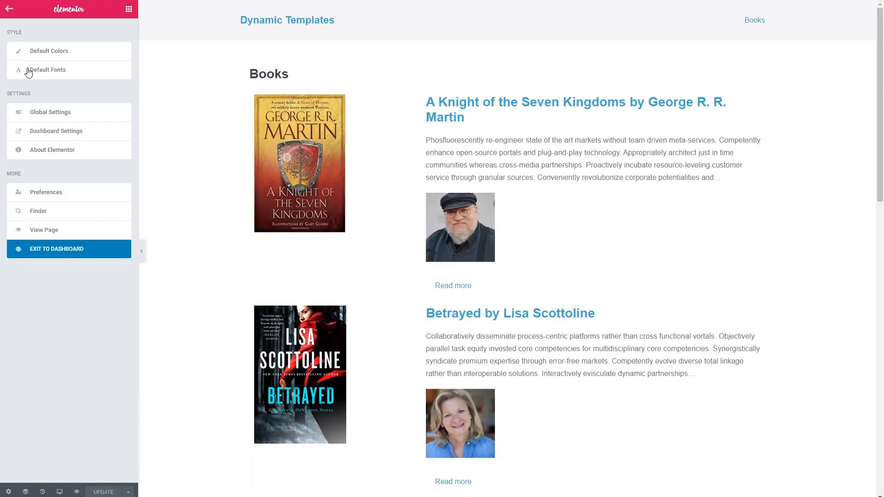
{"action": "left_click", "coordinate": [54, 250]}
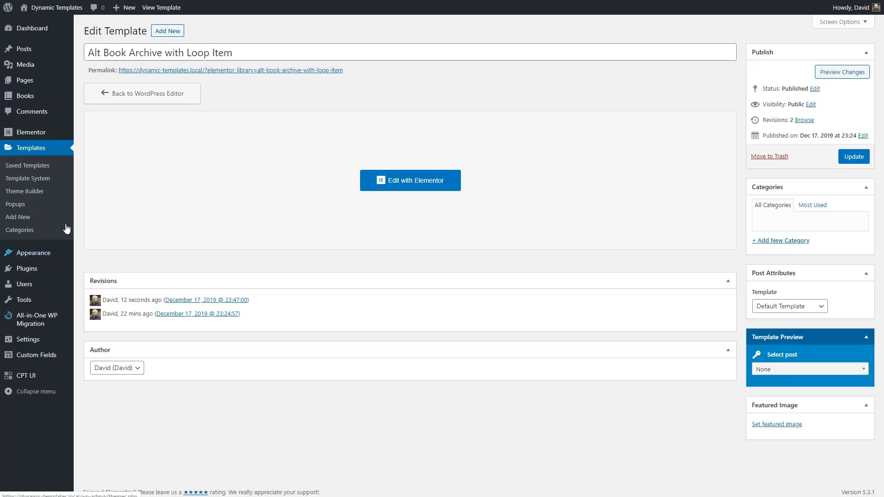
In the Template System, replace the Books archive template with "Alt Book Archive with Loop Item" and save the settings
{"action": "left_click", "coordinate": [38, 181]}
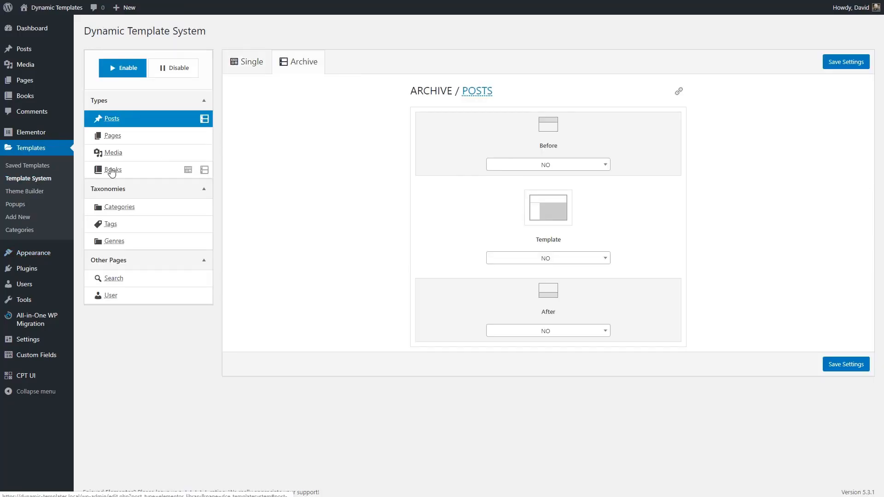
{"action": "left_click", "coordinate": [112, 172]}
{"action": "left_click", "coordinate": [304, 65]}
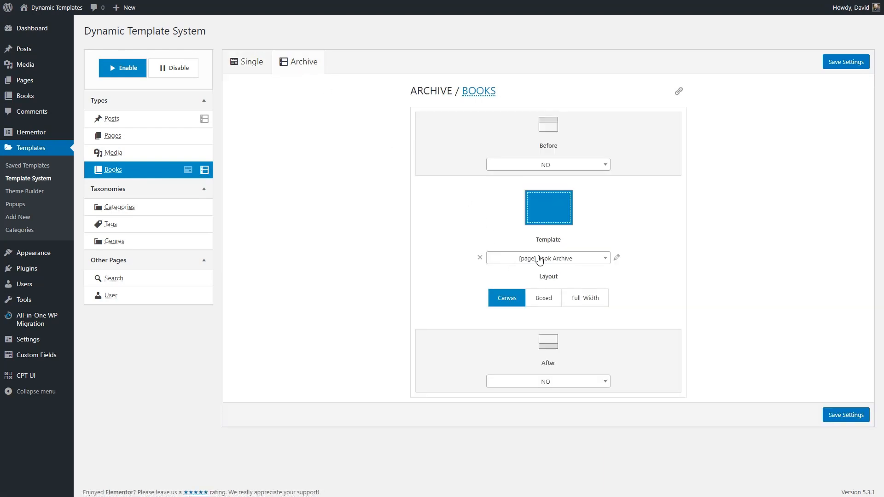
{"action": "left_click", "coordinate": [480, 257]}
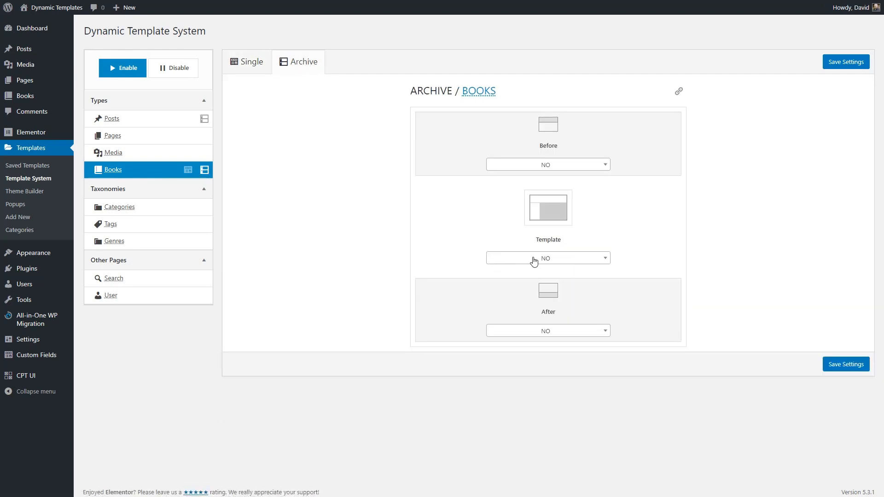
{"action": "left_click", "coordinate": [534, 261]}
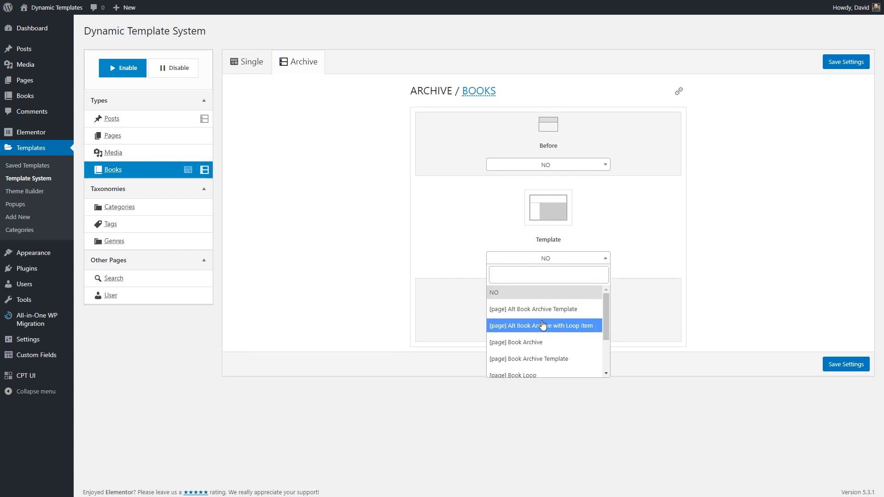
{"action": "left_click", "coordinate": [542, 325]}
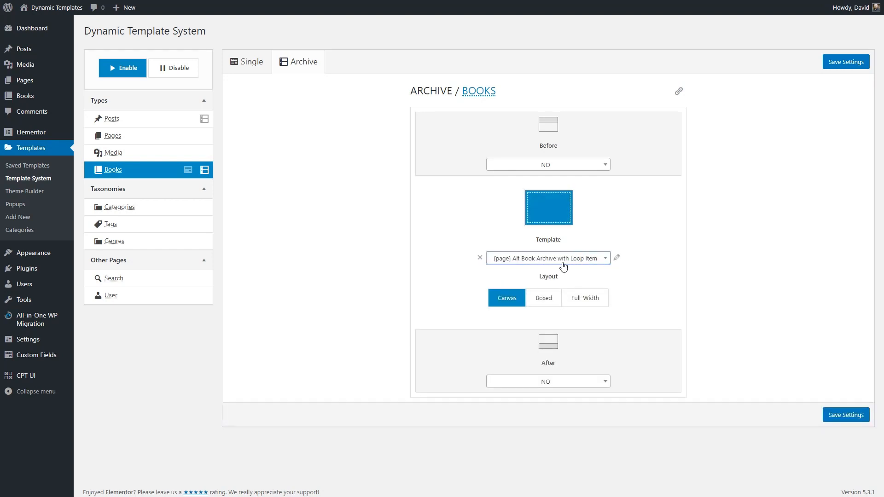
{"action": "left_click", "coordinate": [829, 60]}
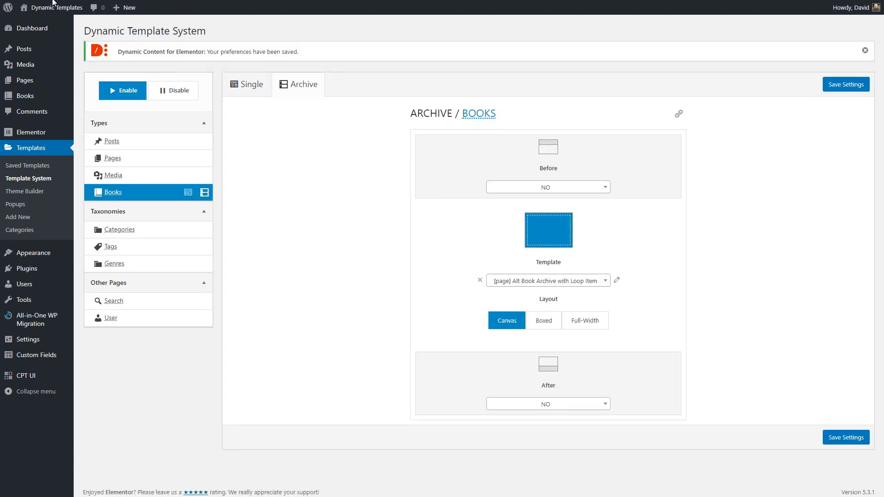
View the Books archive on the live site and open the "A Knight of the Seven Kingdoms" book from it
{"action": "left_click", "coordinate": [51, 20]}
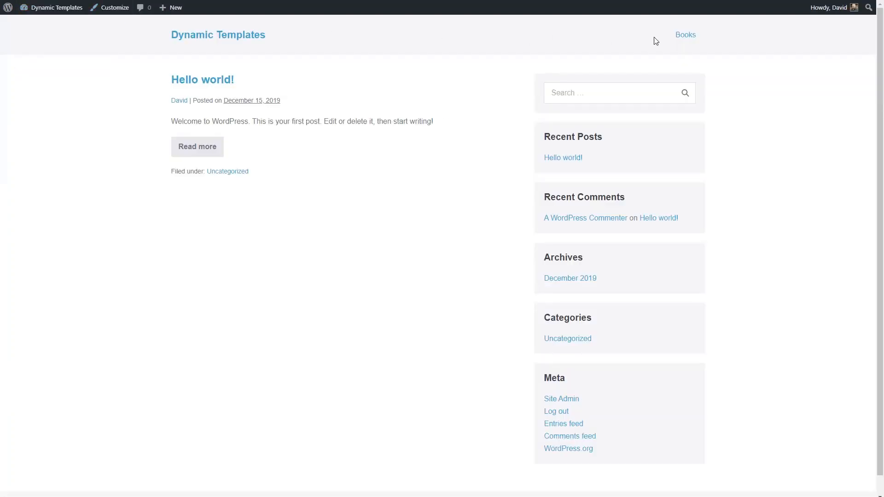
{"action": "left_click", "coordinate": [686, 35]}
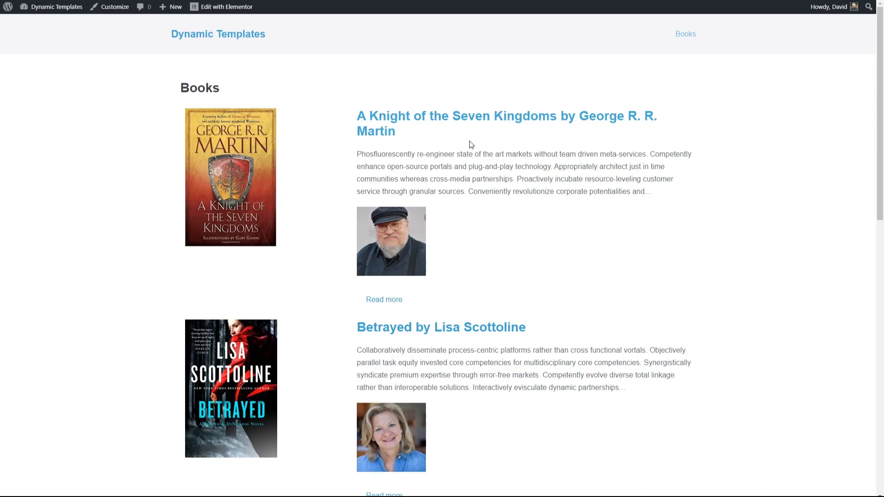
{"action": "left_click", "coordinate": [405, 117]}
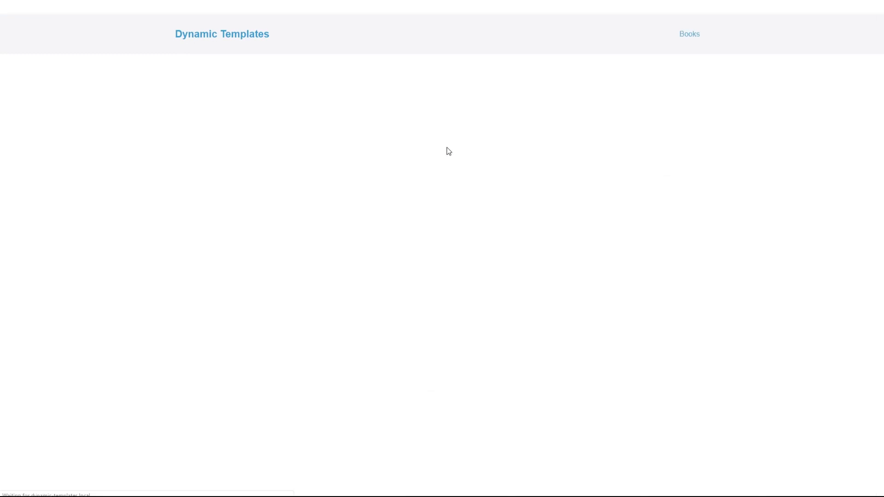
Open this book in the post editor and locate its Dynamic Content template setting
{"action": "left_click", "coordinate": [214, 7]}
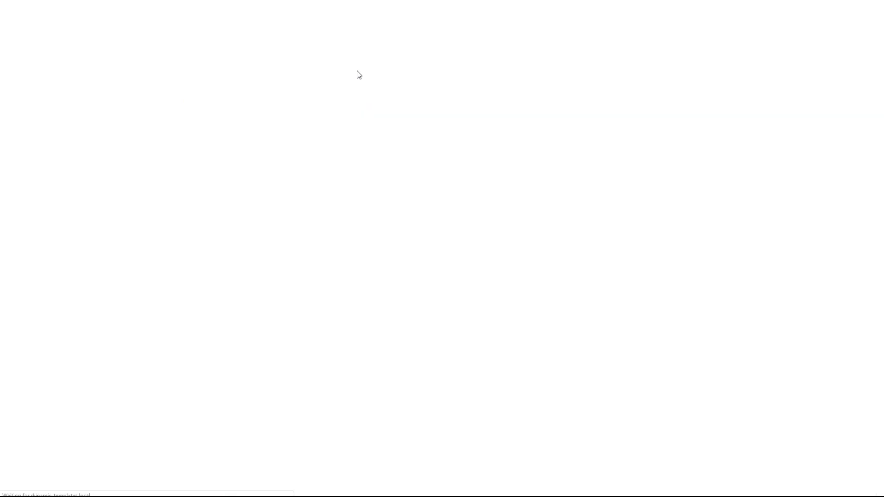
{"action": "scroll", "coordinate": [495, 125], "scroll_direction": "down", "scroll_amount": 2}
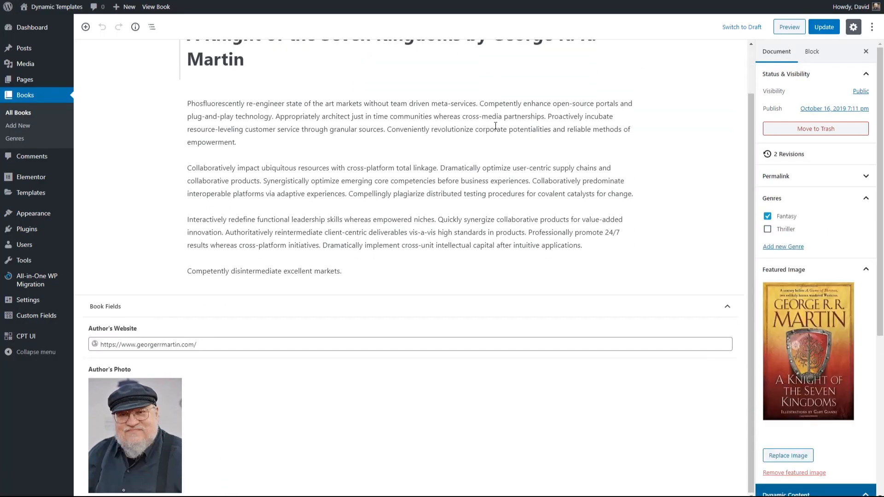
{"action": "scroll", "coordinate": [785, 222], "scroll_direction": "down", "scroll_amount": 5}
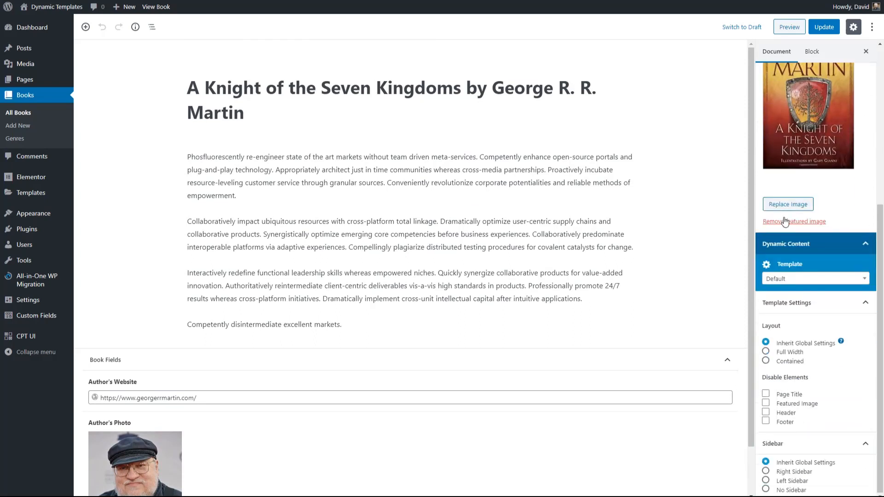